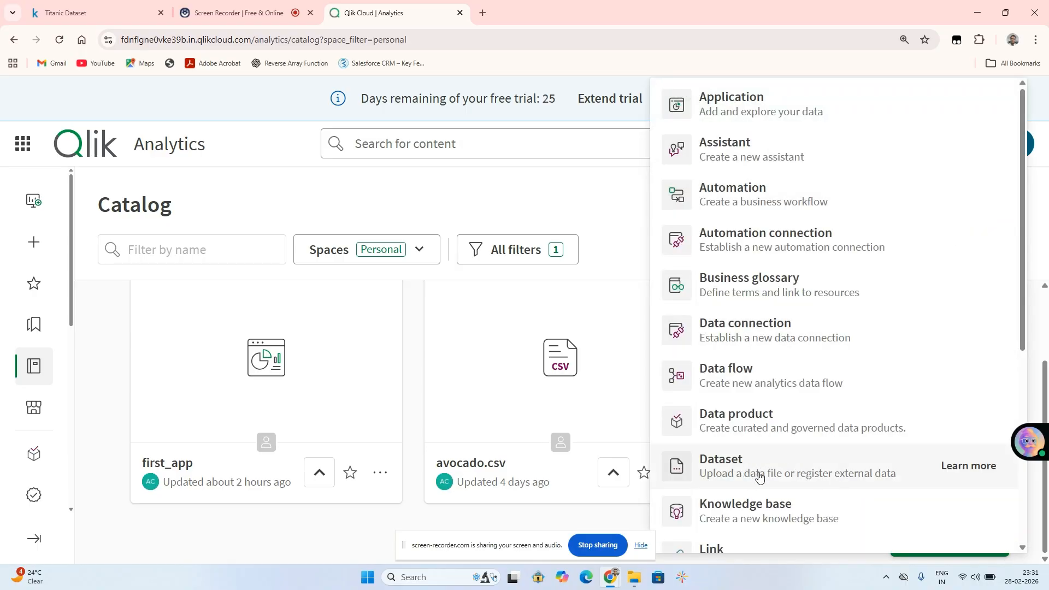
Create a dataset by uploading Titanic-Dataset.csv from the Downloads folder to the Personal space, and dismiss the upload notice
click(782, 474)
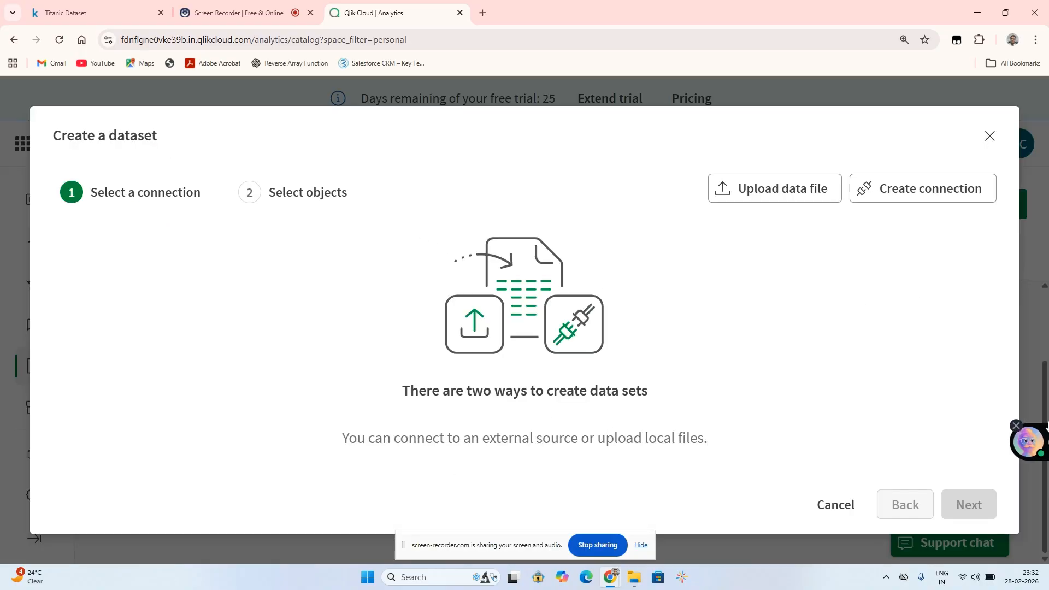
click(738, 189)
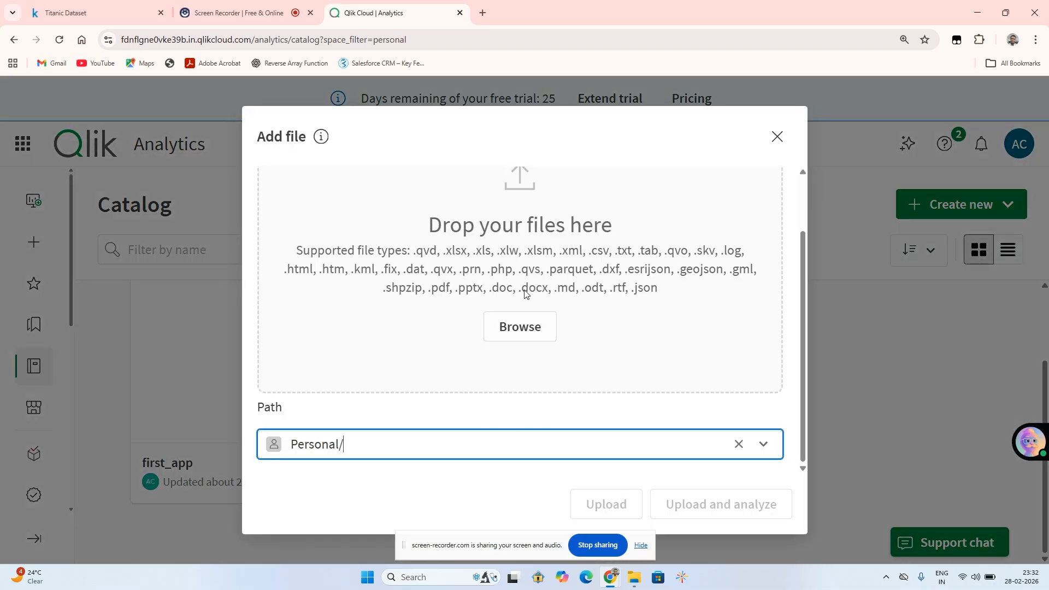
click(530, 326)
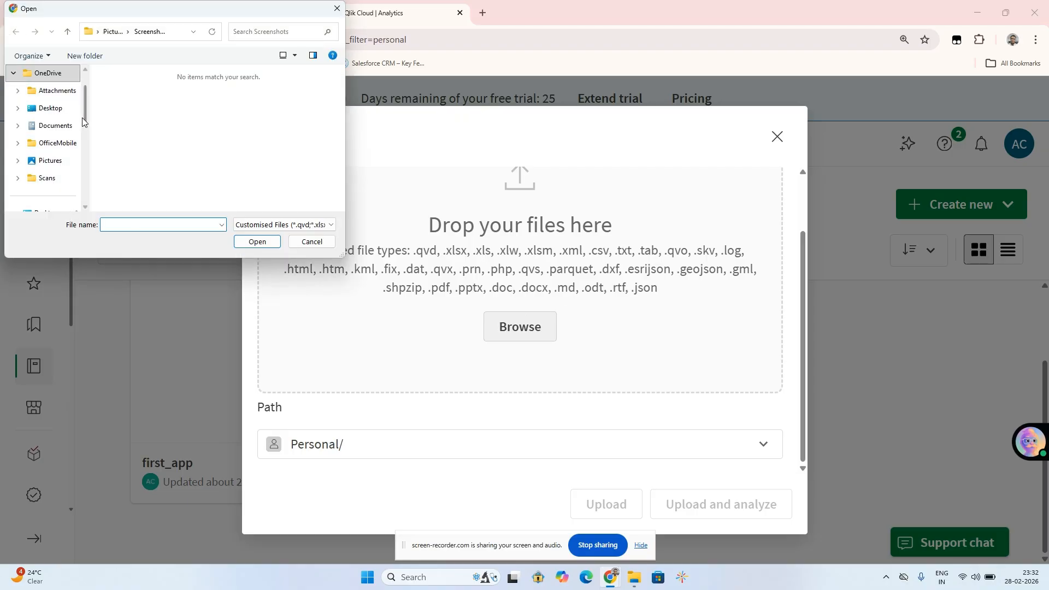
drag(84, 111, 82, 139)
click(52, 143)
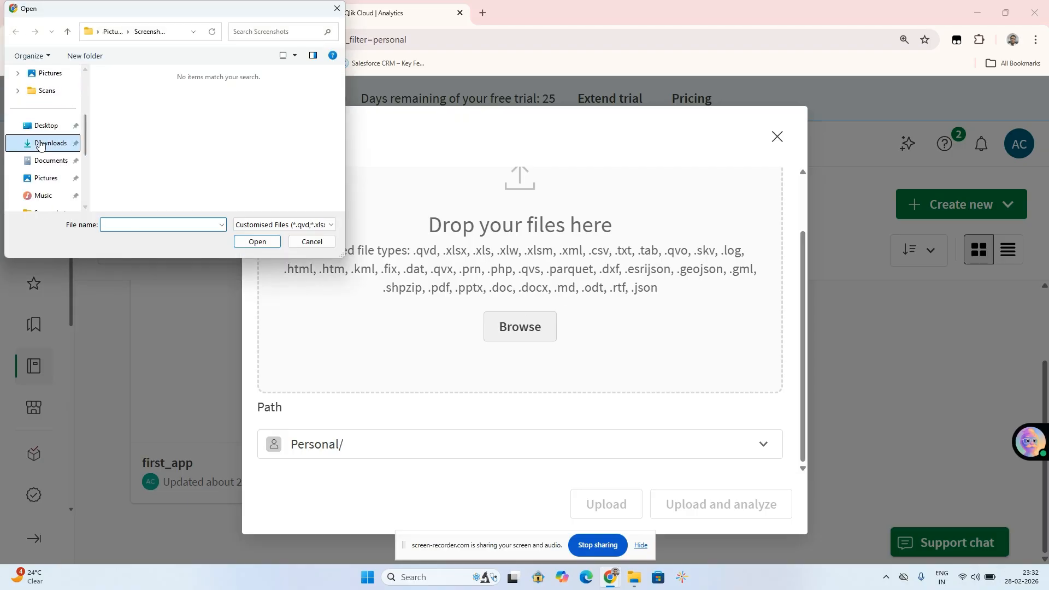
click(152, 96)
double_click(153, 94)
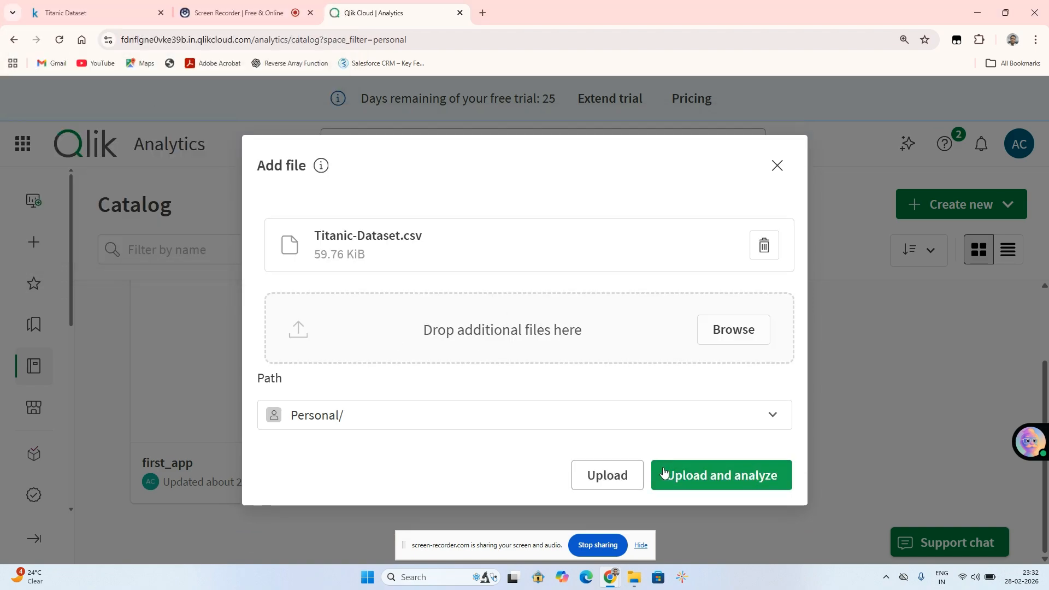
click(631, 479)
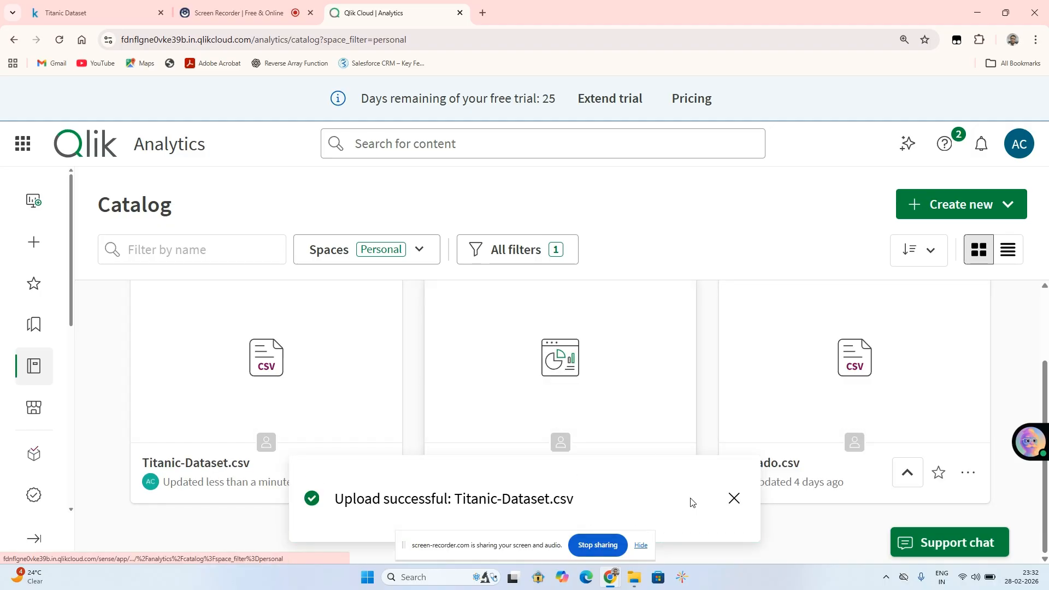
click(733, 508)
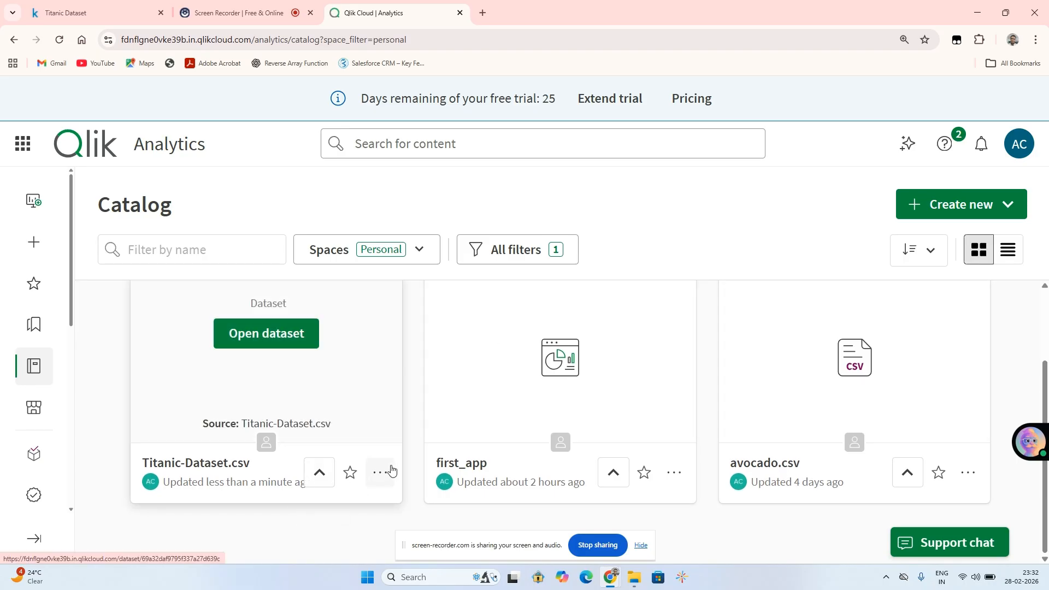
Open the first_app application from the catalog and create a new sheet in it
click(556, 334)
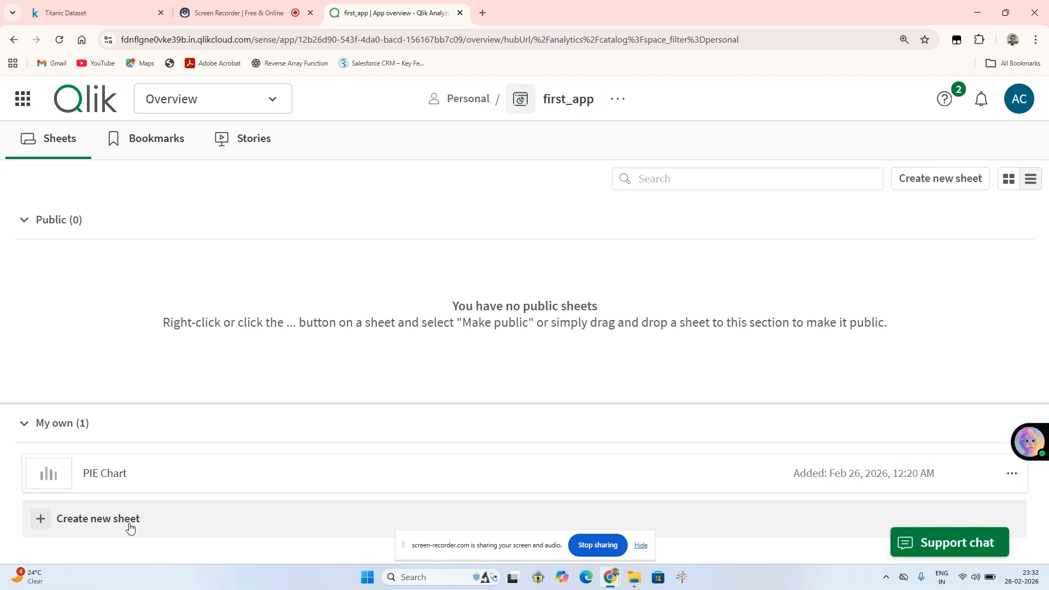
click(113, 531)
mouse_move(512, 356)
click(484, 298)
click(232, 12)
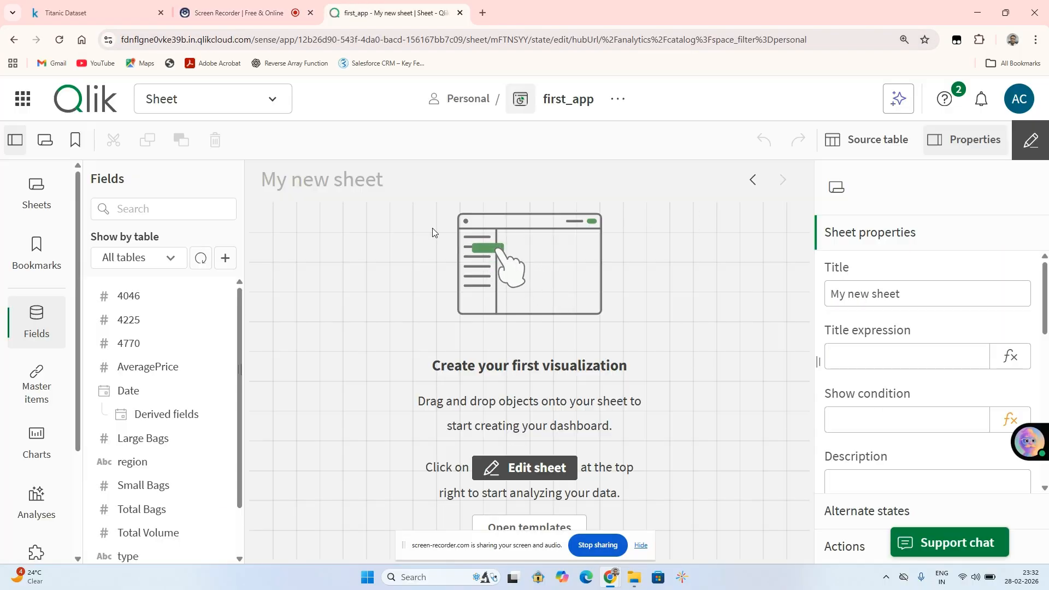
click(618, 100)
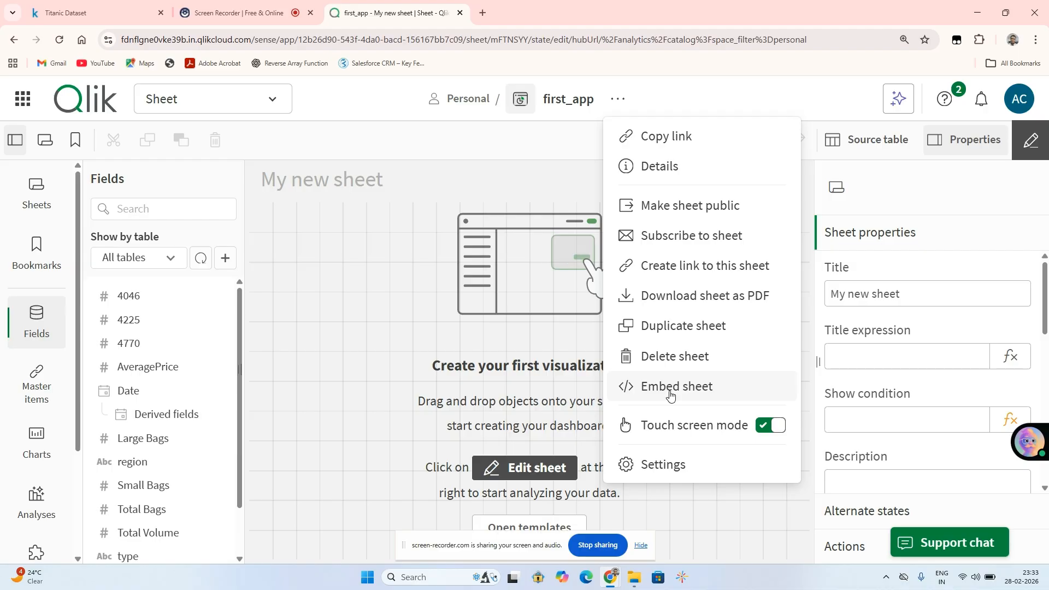
click(465, 190)
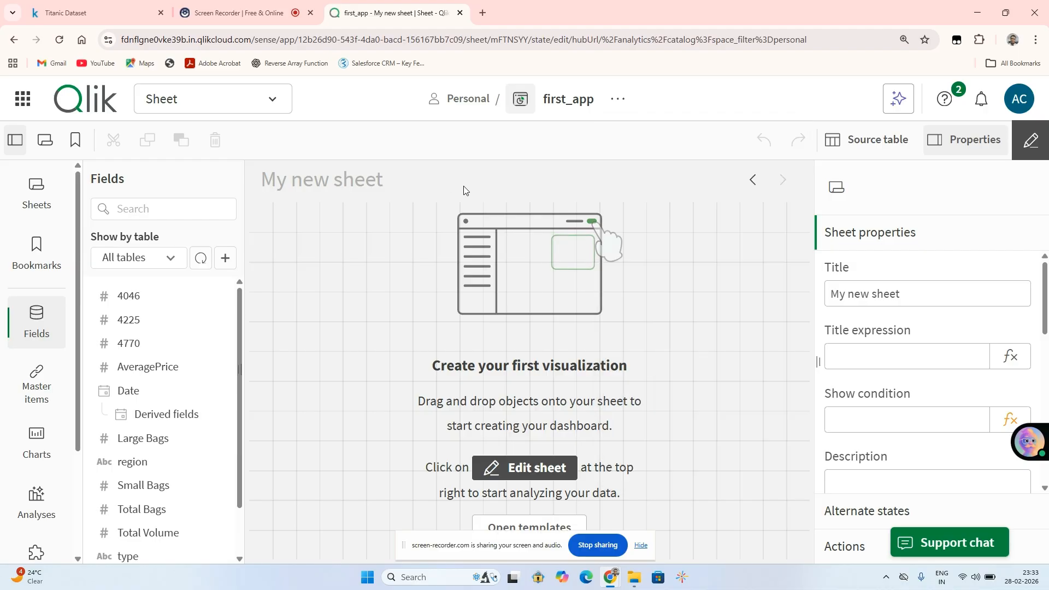
click(240, 12)
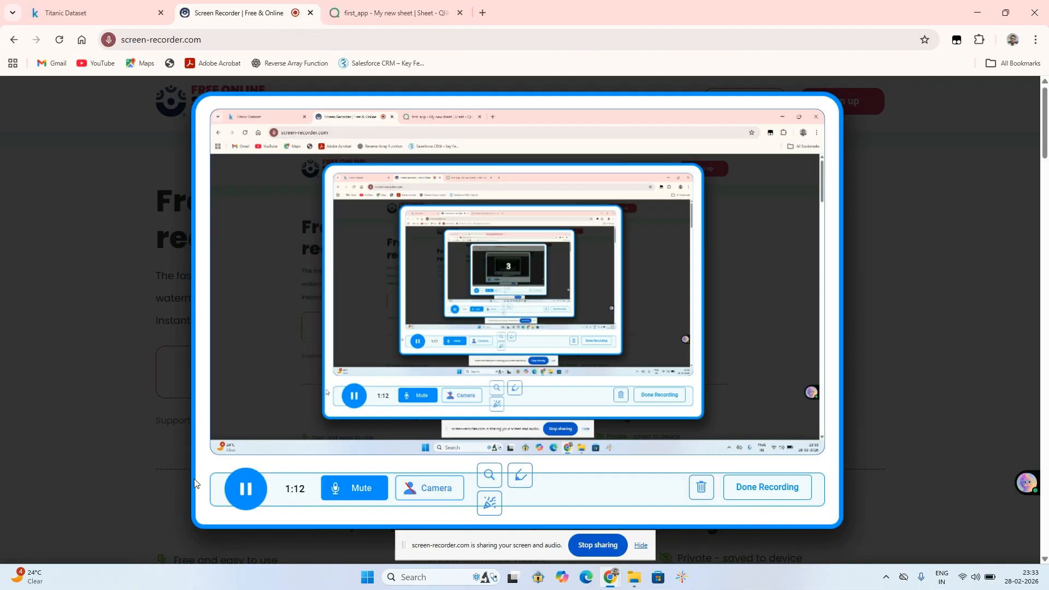
click(391, 12)
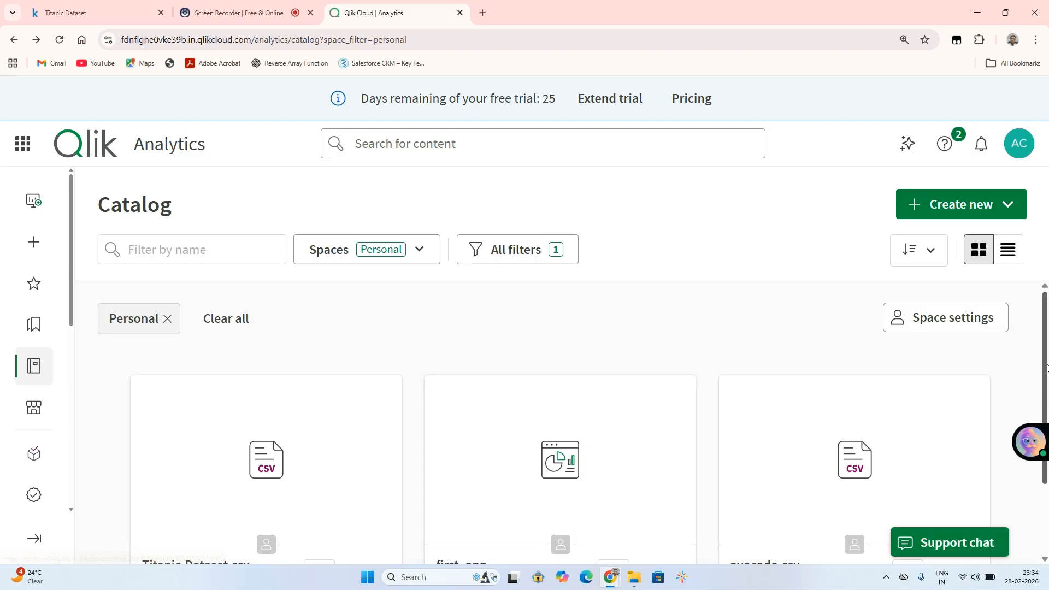
Open the Titanic-Dataset.csv dataset and create a new application from it in the Personal space, named Titanic-Dataset application
drag(1046, 367, 1045, 445)
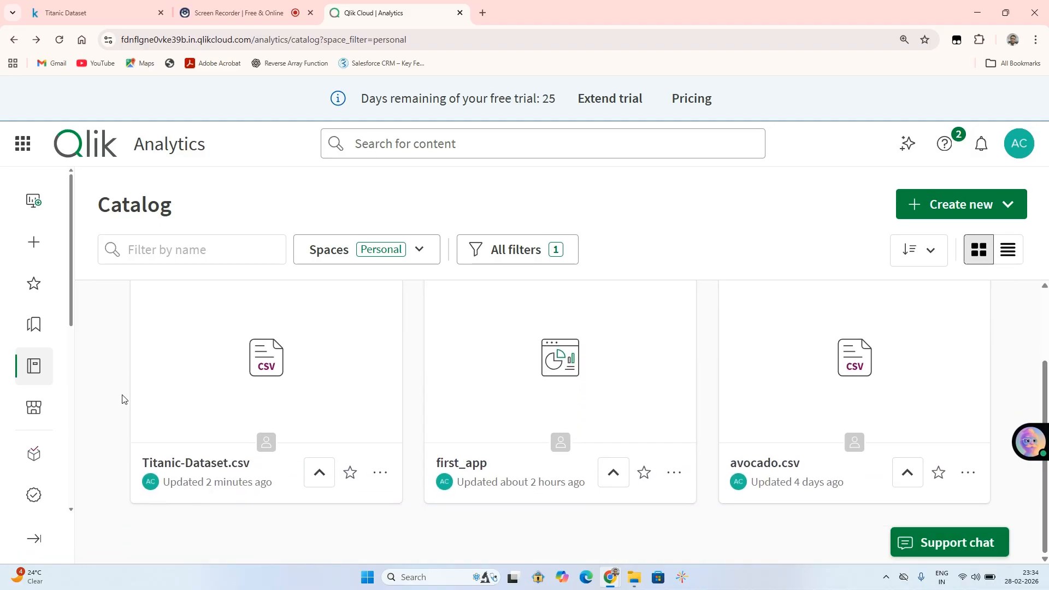
click(289, 345)
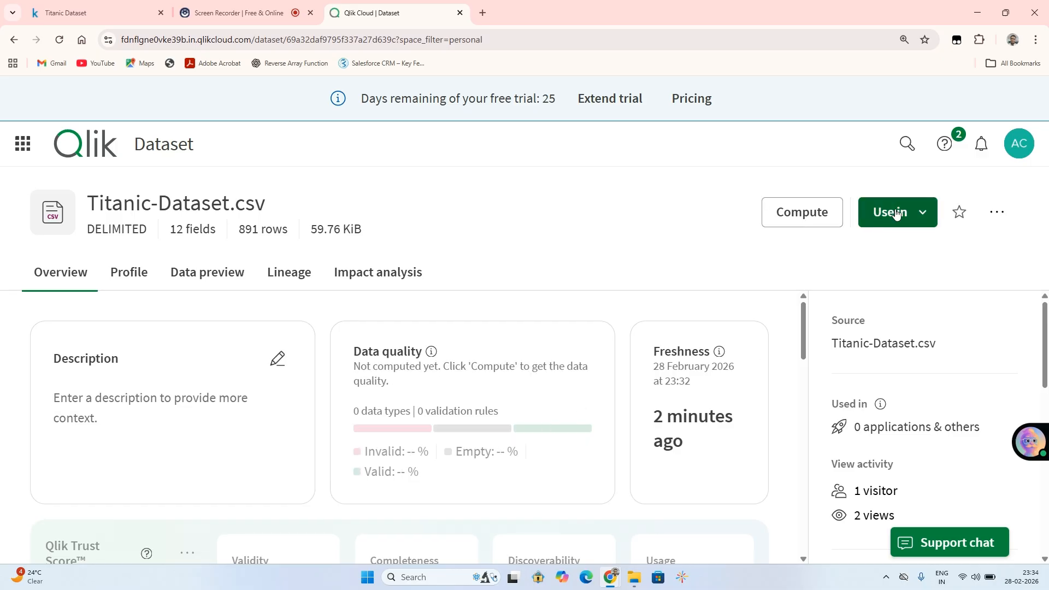
click(902, 229)
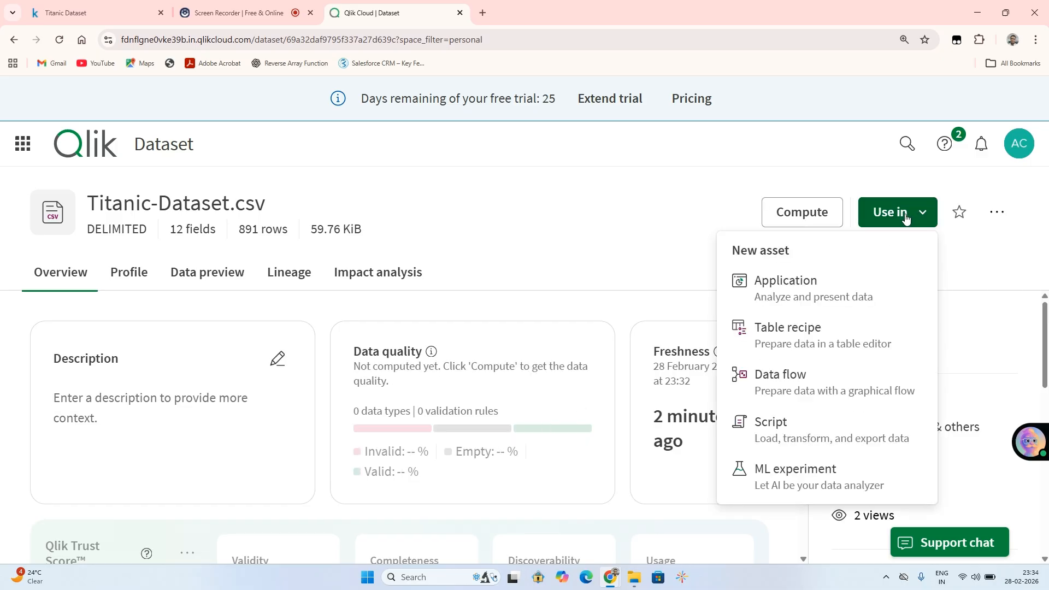
click(786, 289)
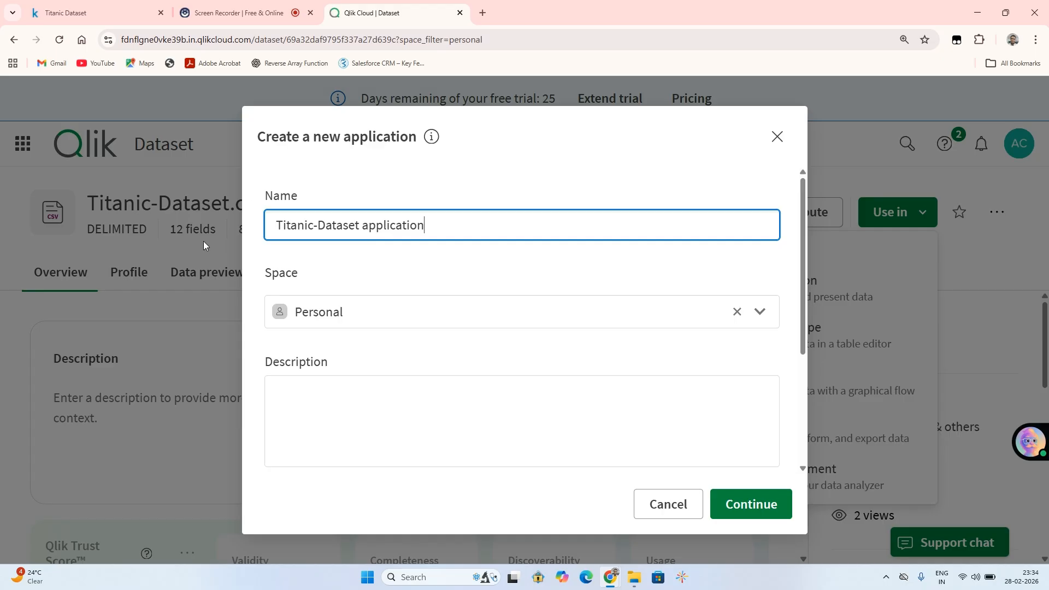
click(734, 510)
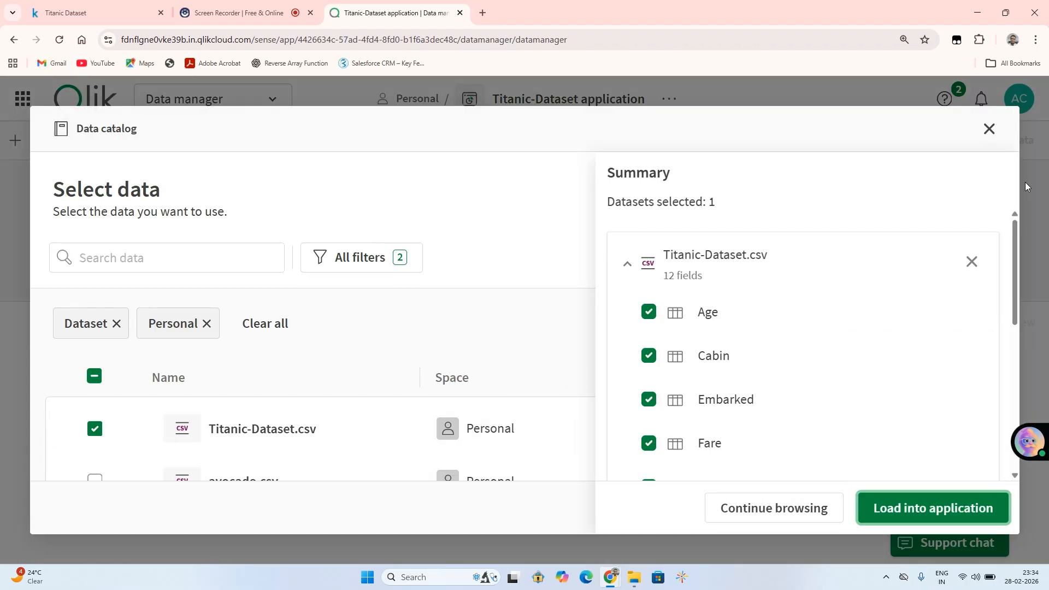
Exclude the SibSp field from the Titanic-Dataset.csv selection and load the remaining fields into the application
drag(1013, 290, 951, 422)
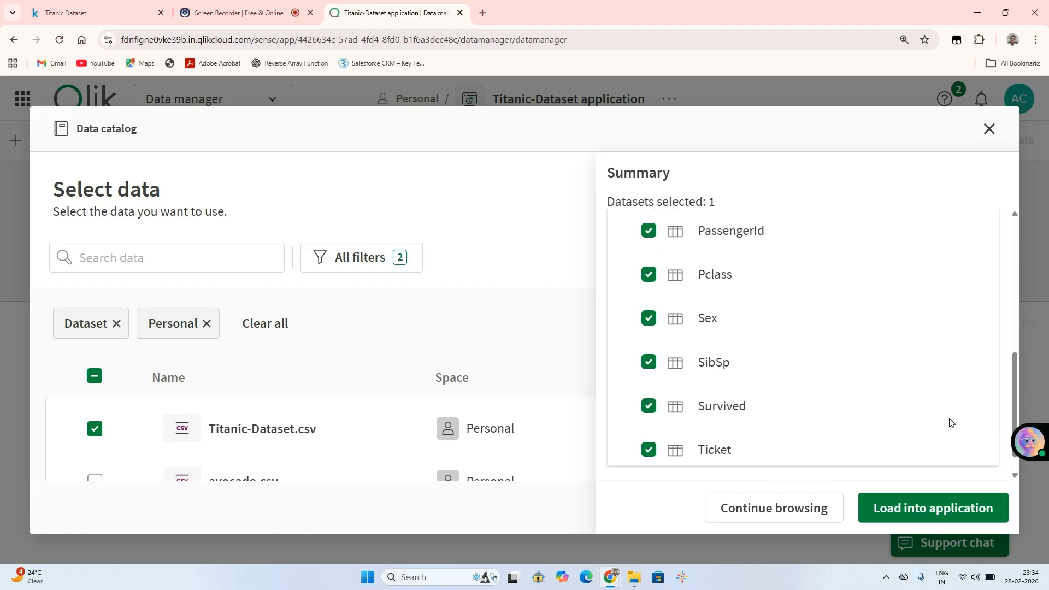
click(648, 364)
scroll(658, 236, up, 1)
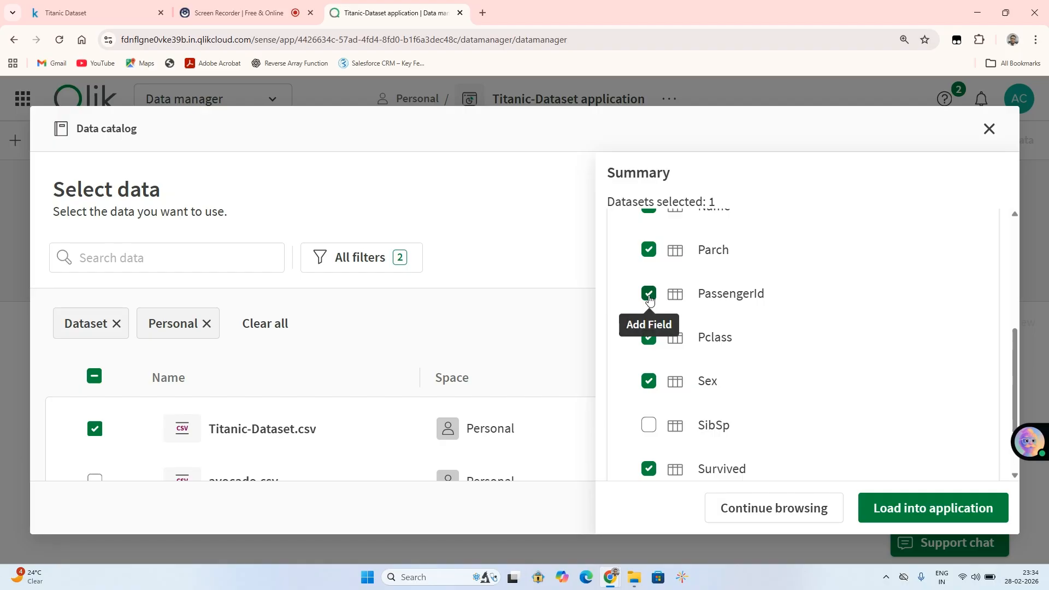
drag(1016, 358, 992, 361)
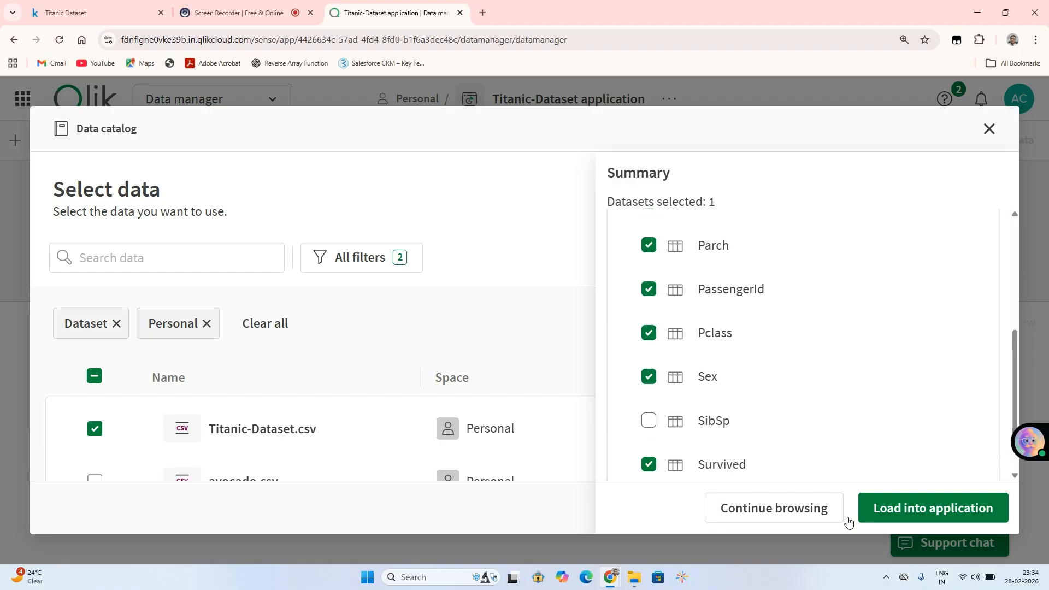
click(881, 508)
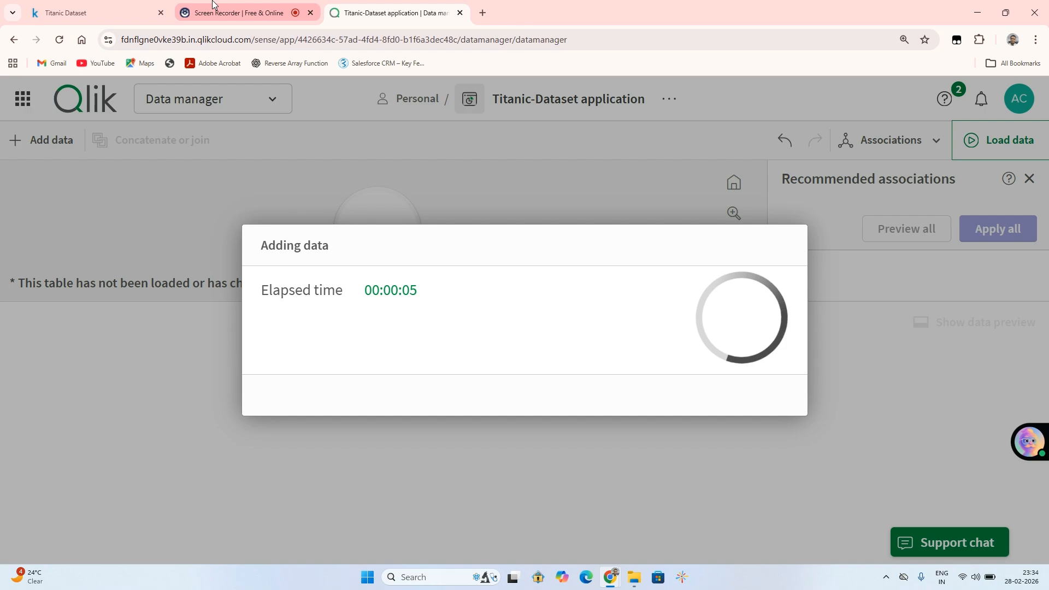
click(235, 13)
click(390, 12)
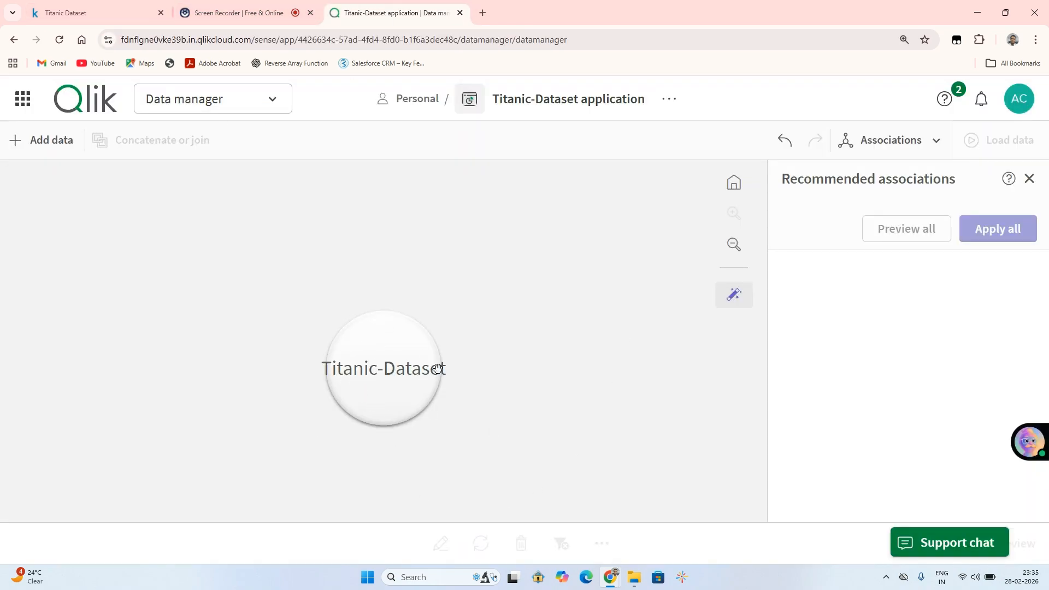
Preview the rows and columns of the Titanic-Dataset table in the data manager
click(397, 383)
scroll(796, 399, down, 2)
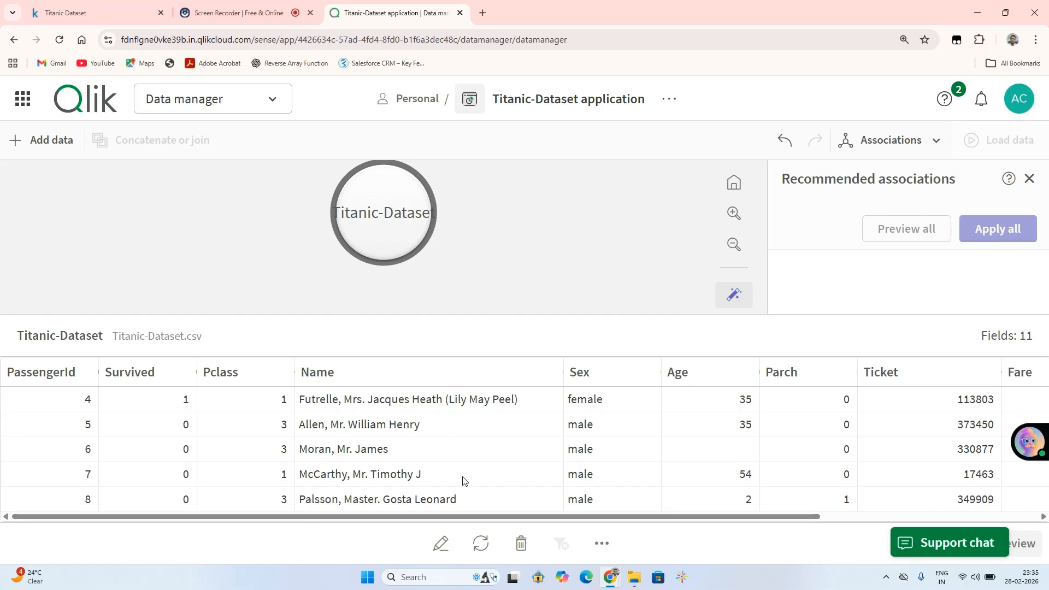
drag(780, 517, 633, 476)
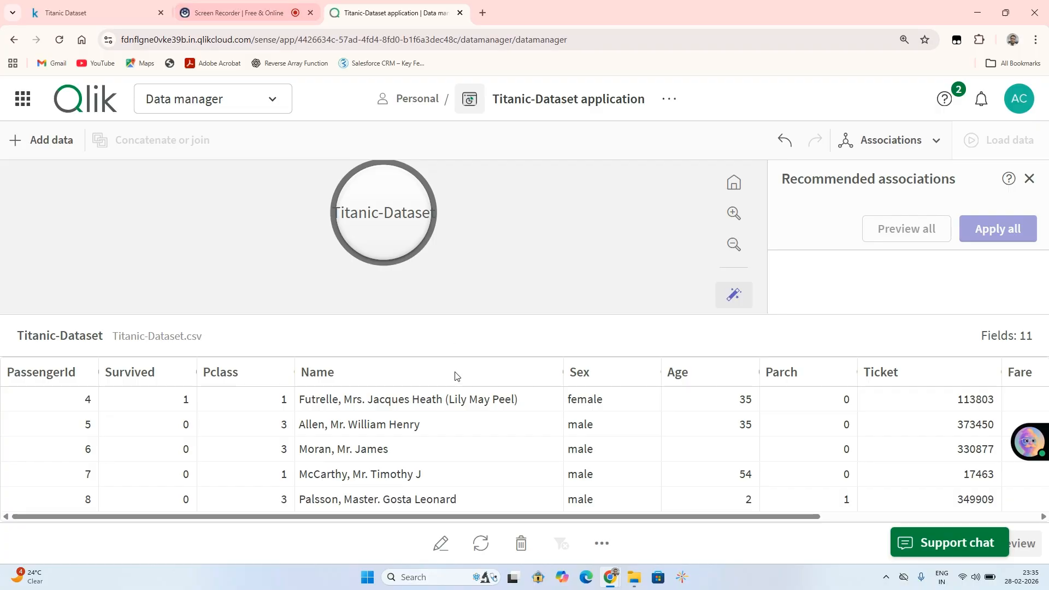
Switch from the data manager to the sheet view of the Titanic-Dataset application
click(217, 100)
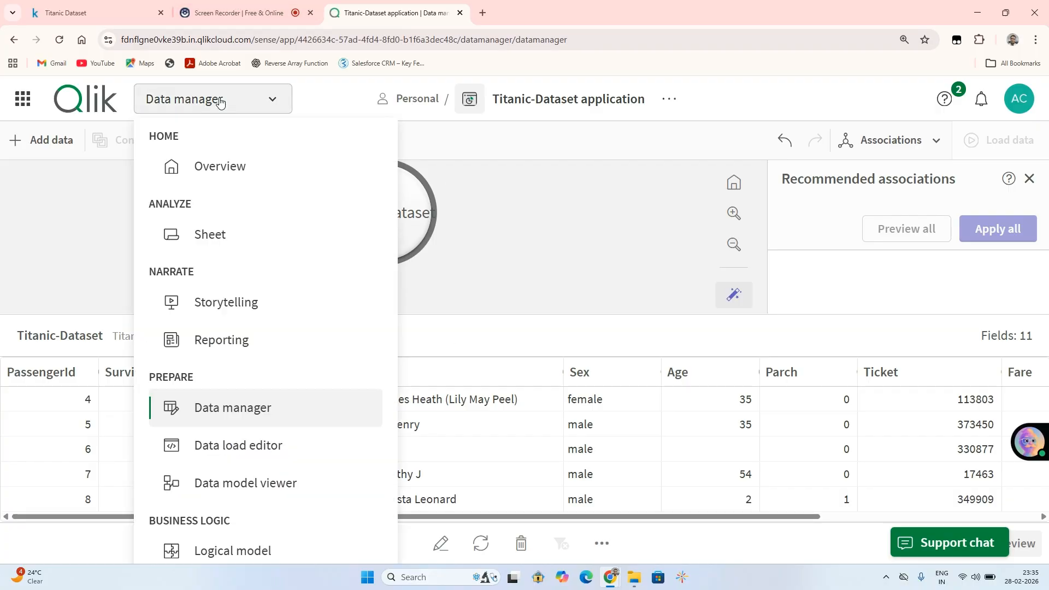
click(224, 238)
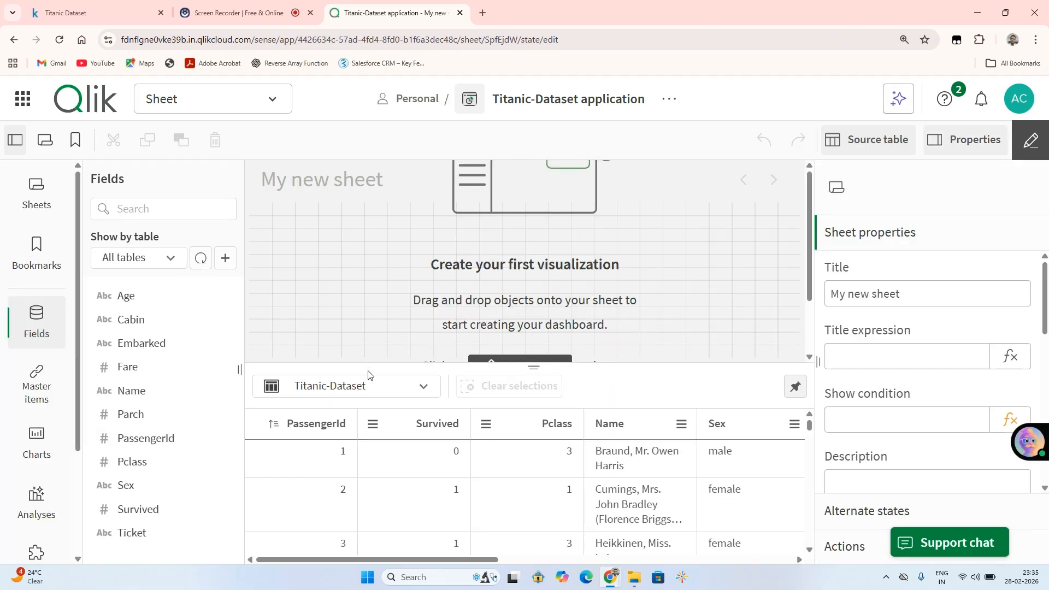
click(419, 389)
click(424, 387)
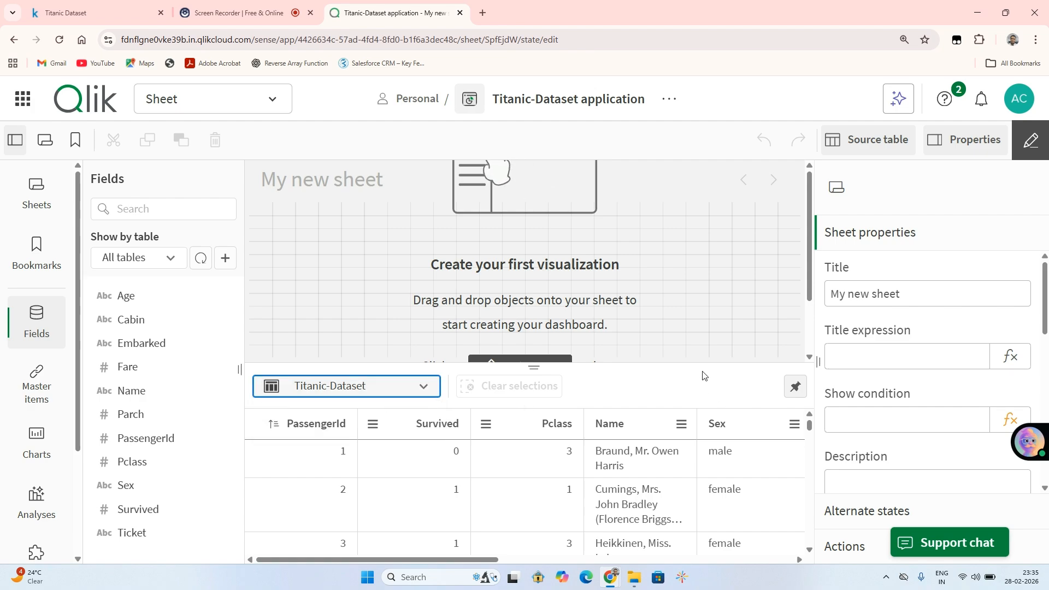
click(479, 108)
click(479, 107)
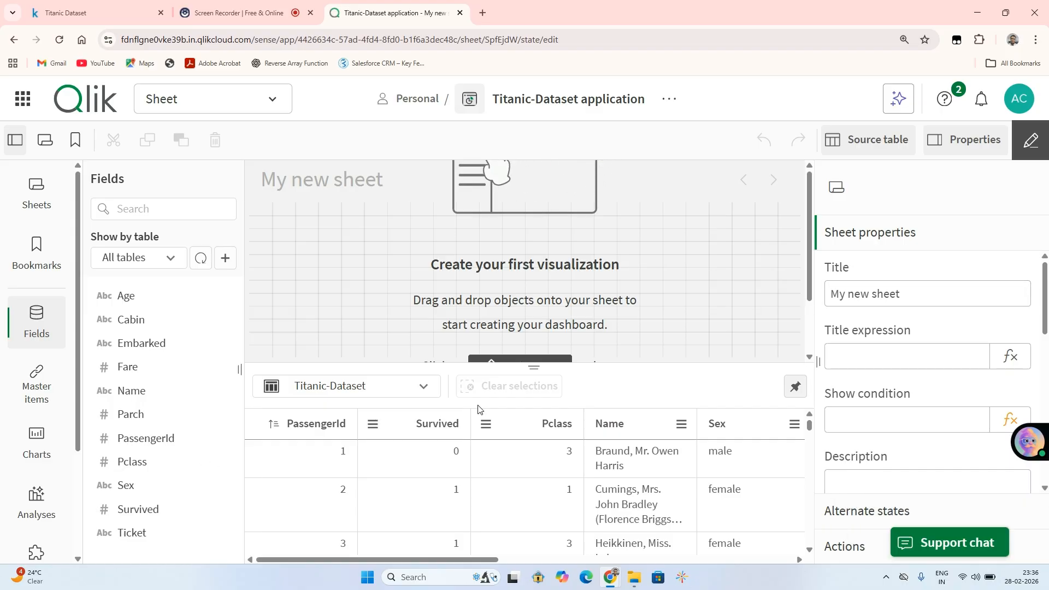
scroll(810, 359, down, 2)
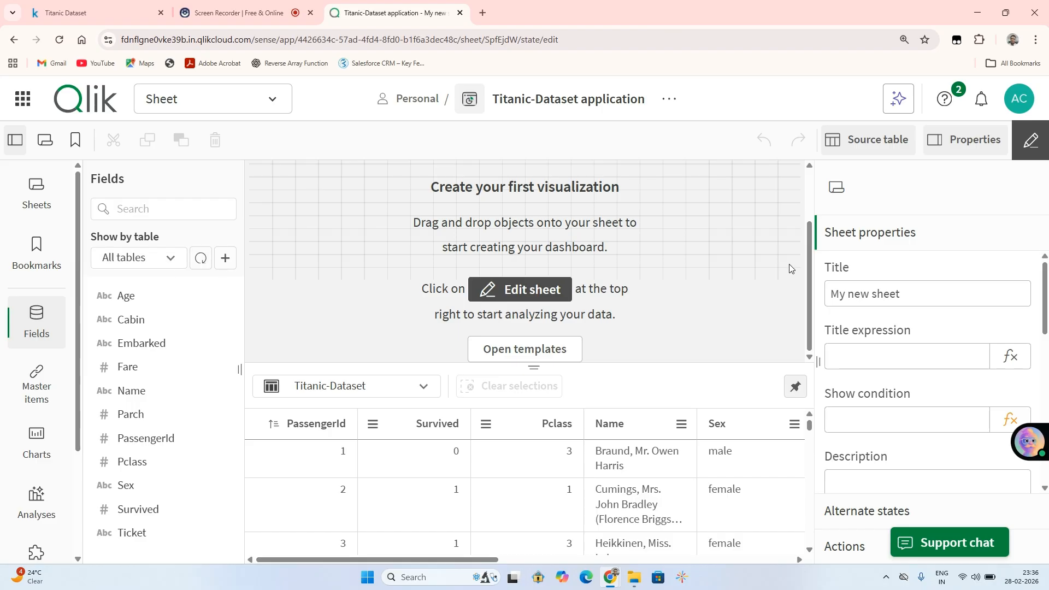
Expand the Name, Cabin and Age fields to inspect the values in their listboxes
click(112, 391)
click(168, 322)
click(174, 300)
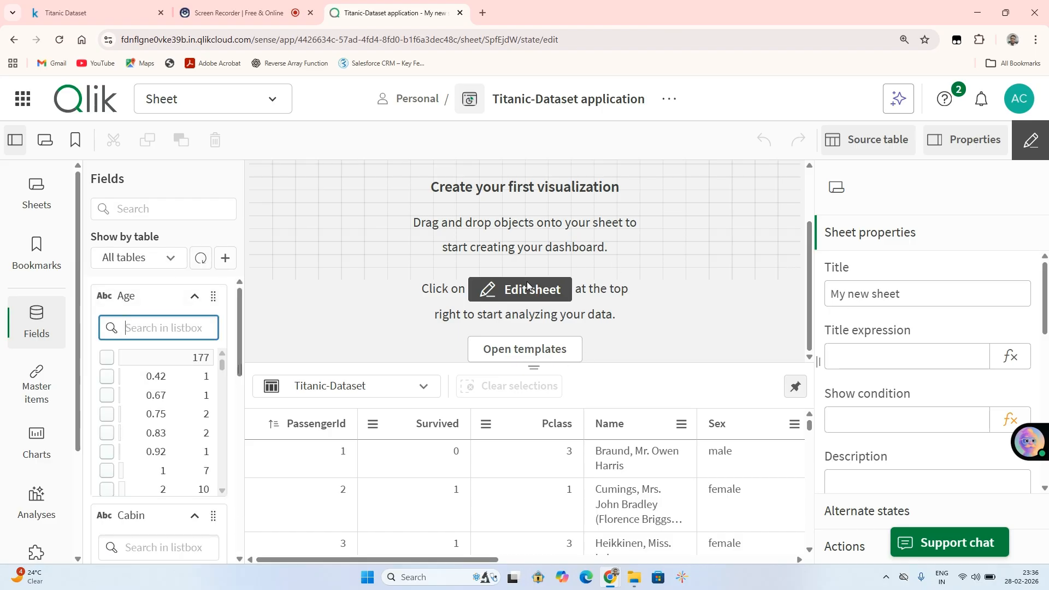
scroll(552, 320, up, 1)
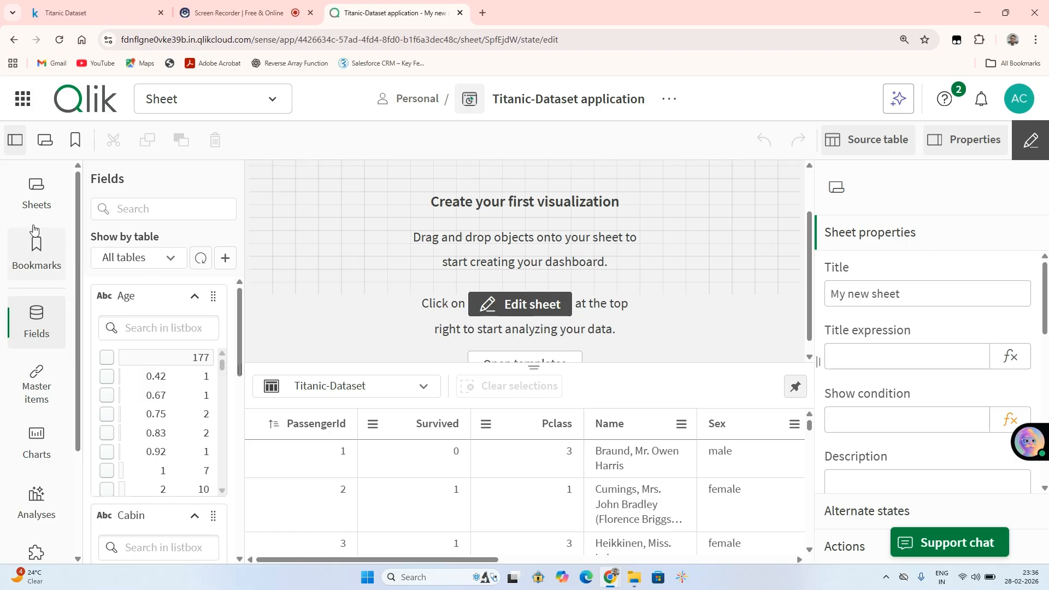
List the available chart visualizations, and unpin and re-pin the source table below the sheet
click(30, 446)
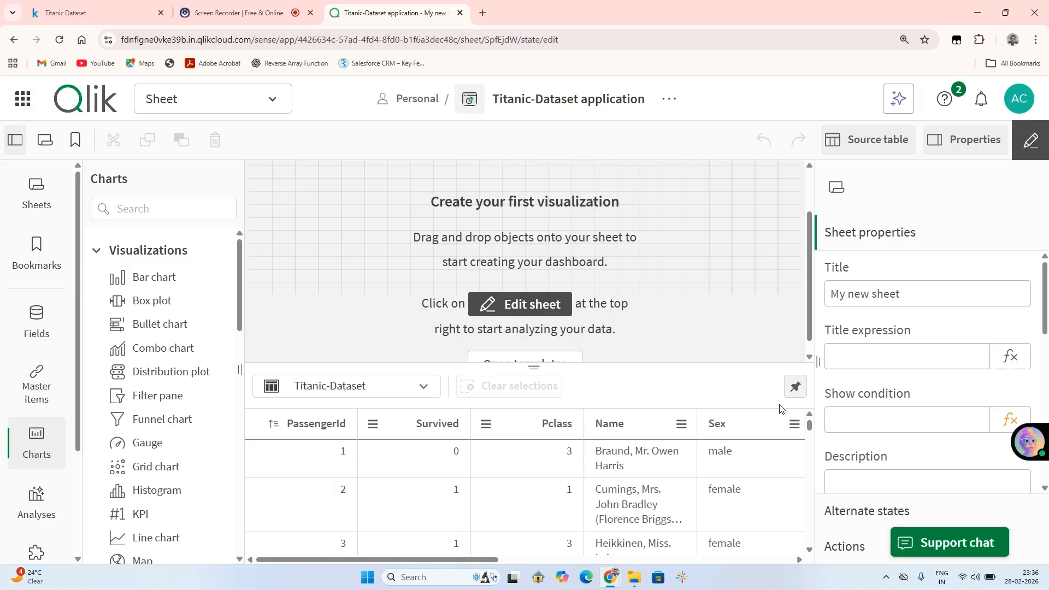
click(795, 388)
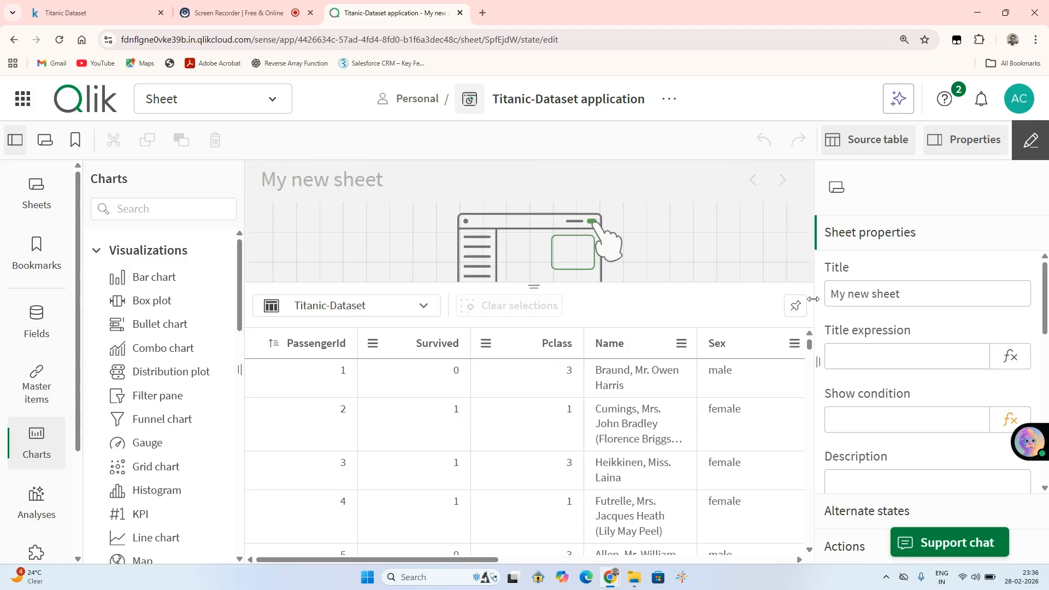
click(795, 310)
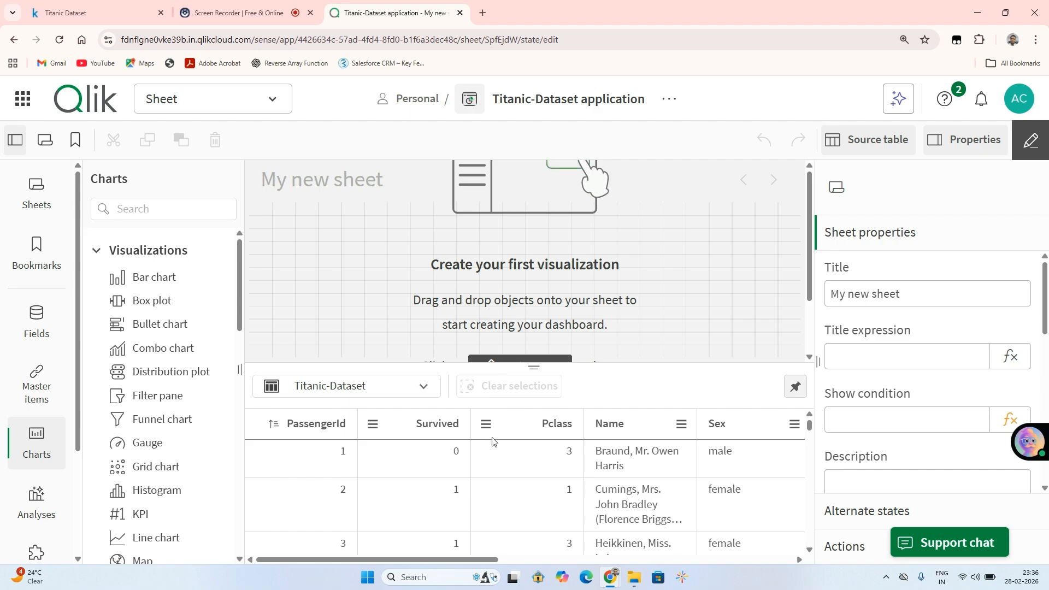
Close the source table and place a pivot table chart on the empty sheet
click(846, 146)
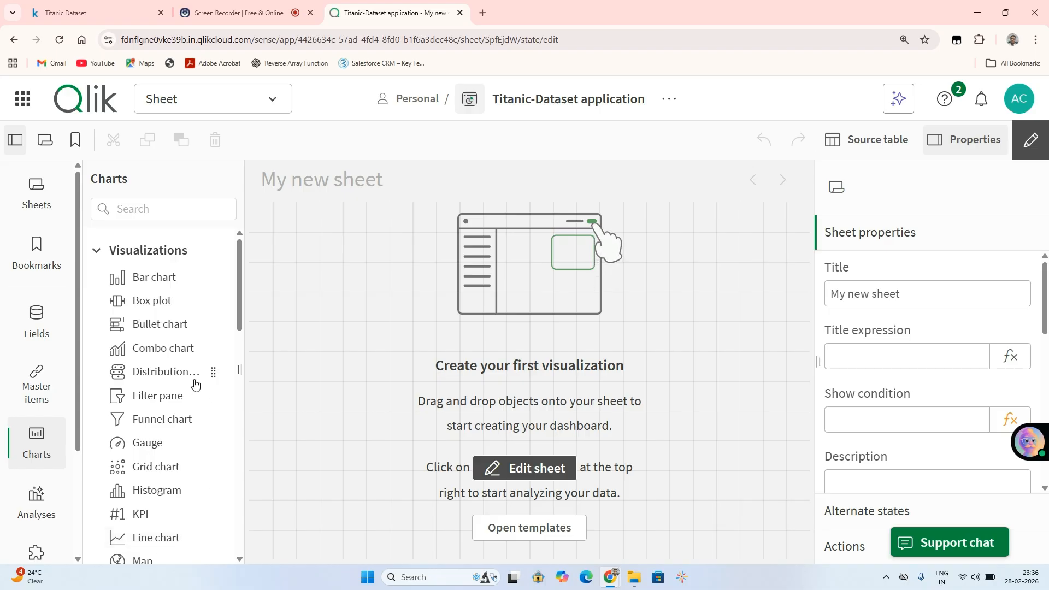
drag(241, 323, 220, 350)
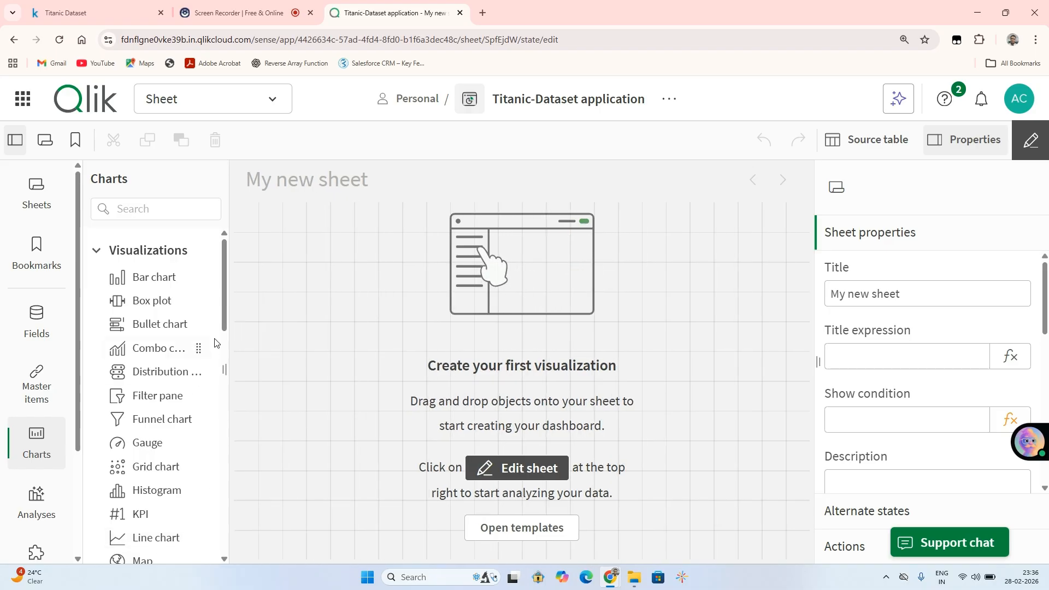
scroll(223, 313, down, 4)
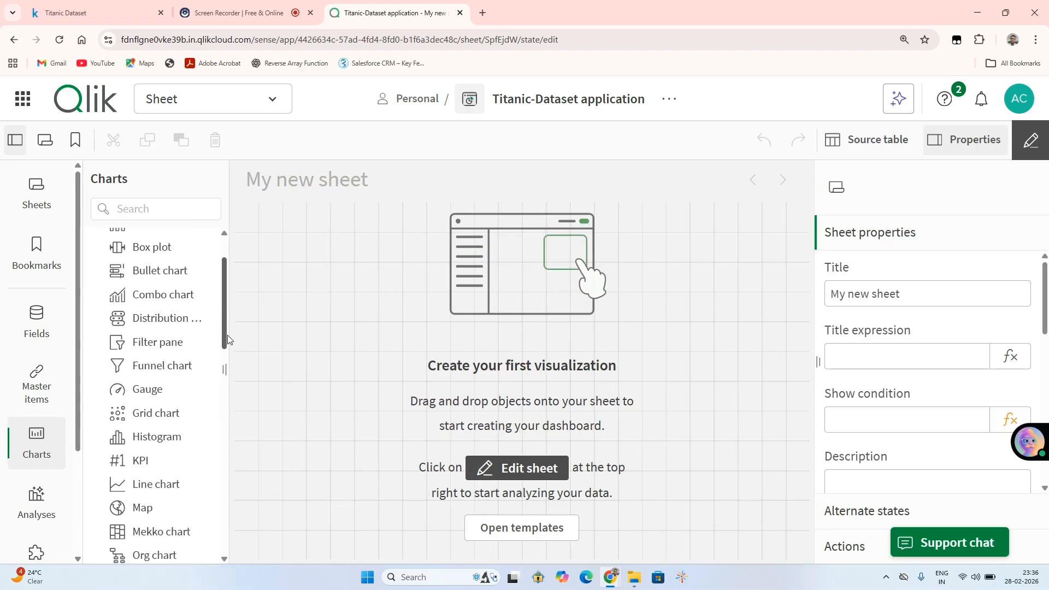
drag(142, 487, 448, 294)
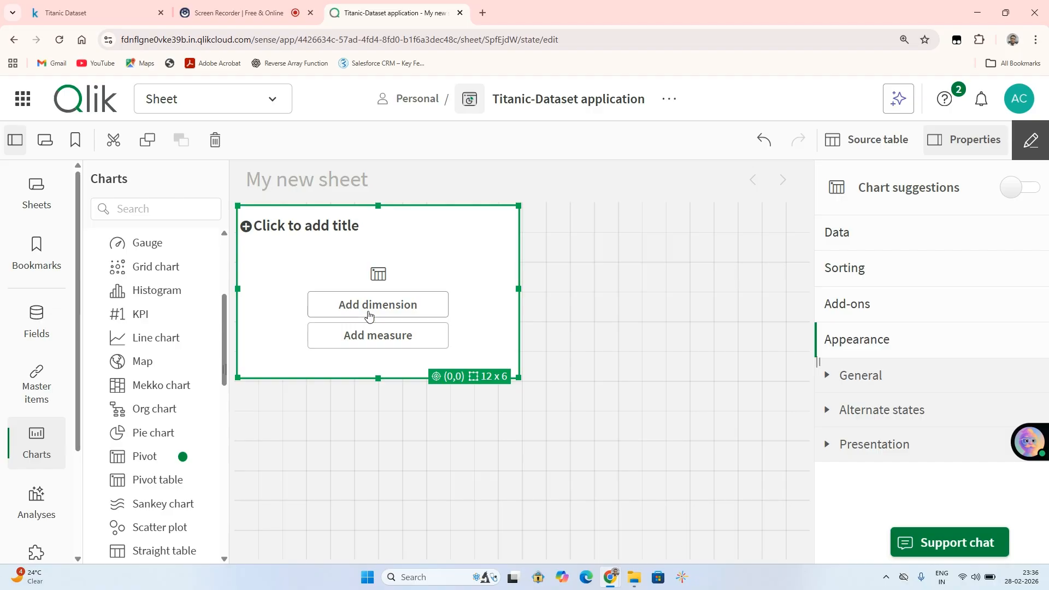
Add Pclass as the pivot table's row dimension and Count(Survived) as its measure
click(375, 303)
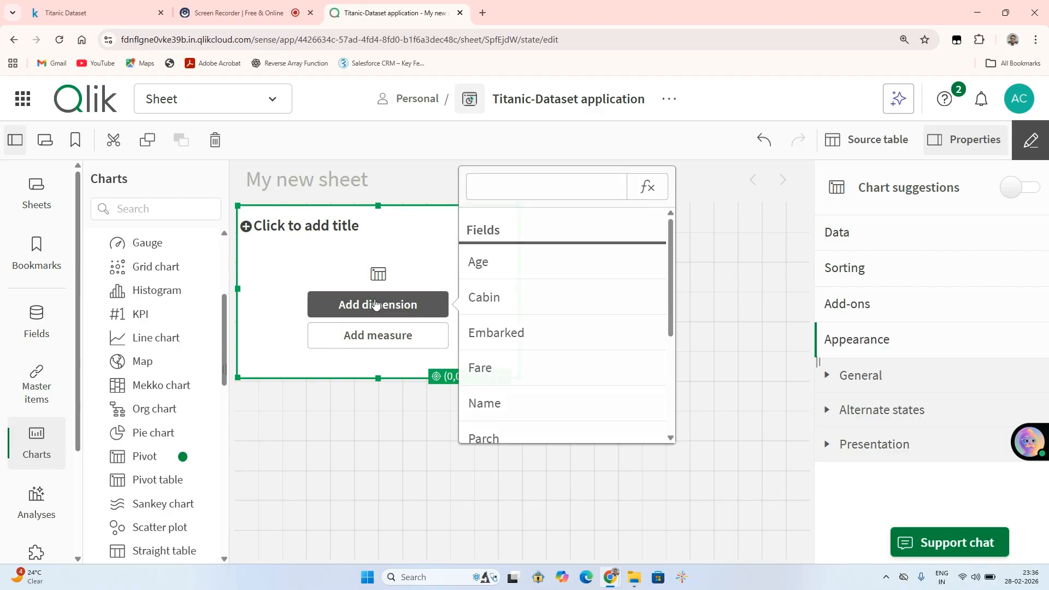
drag(669, 298, 663, 368)
click(530, 366)
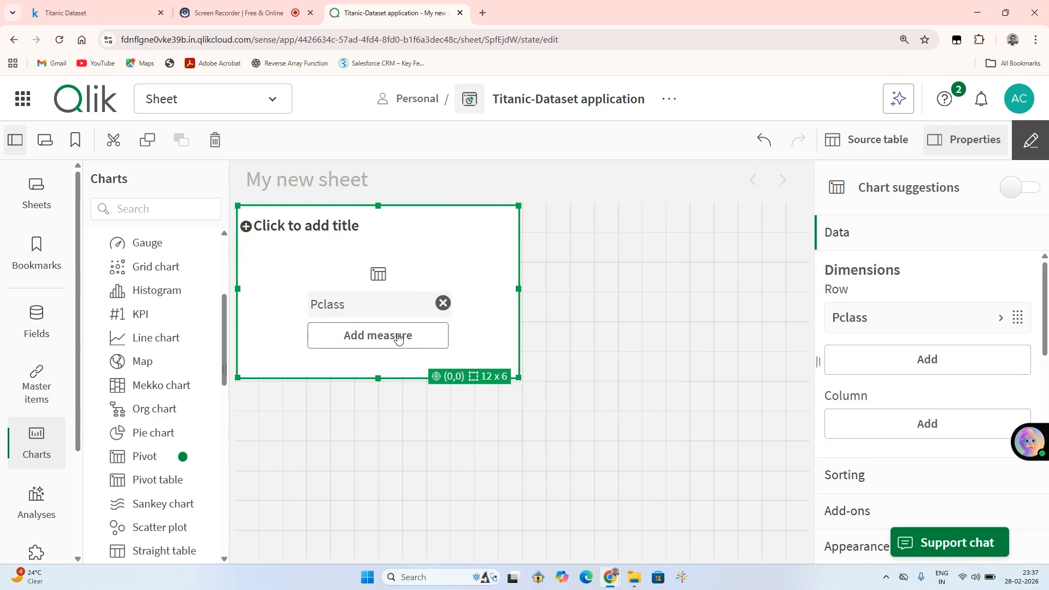
click(398, 337)
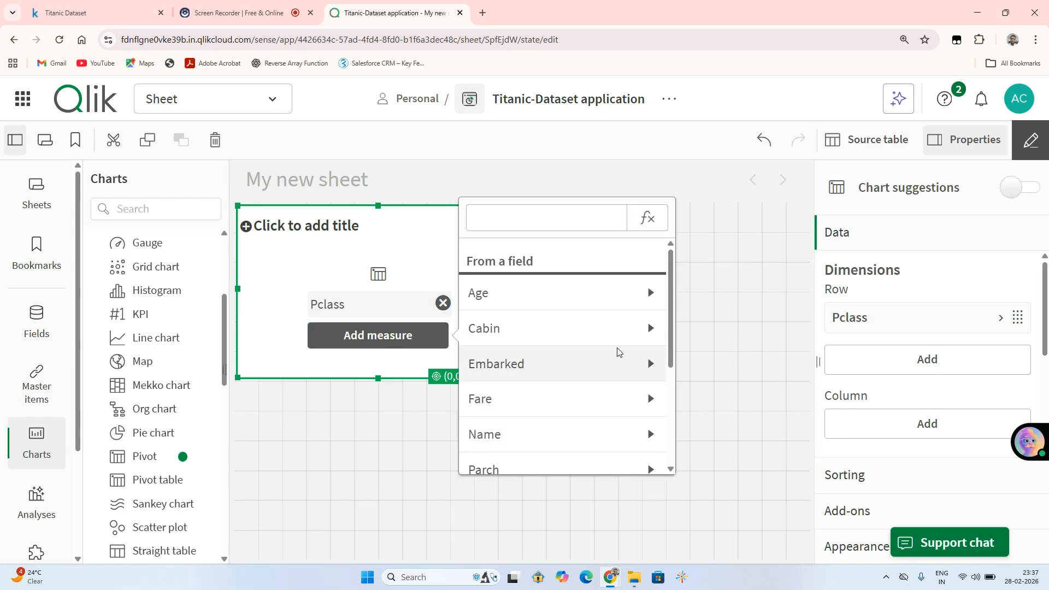
drag(667, 338, 606, 427)
click(605, 427)
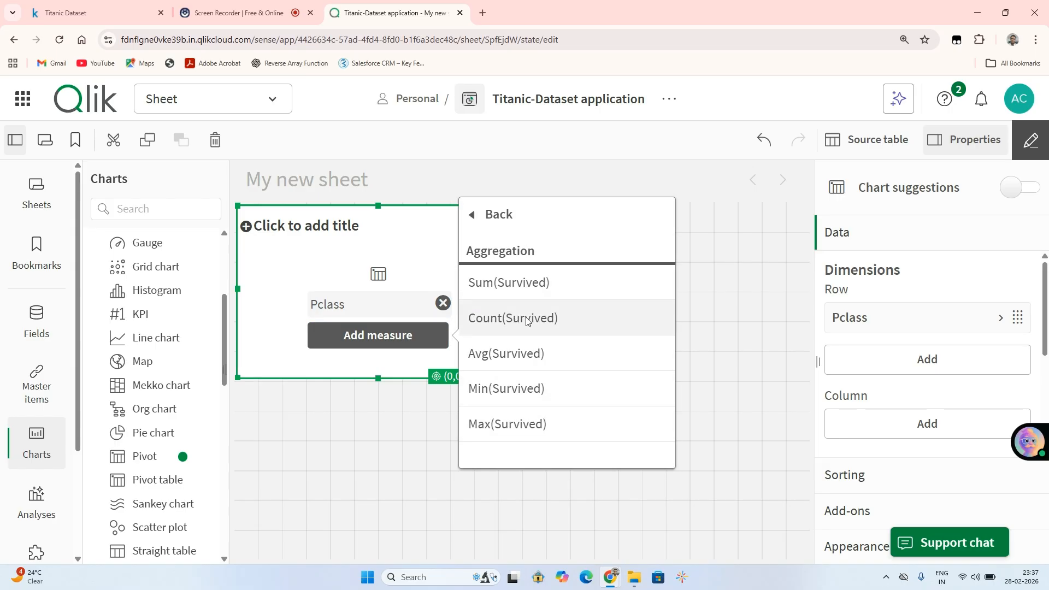
click(472, 320)
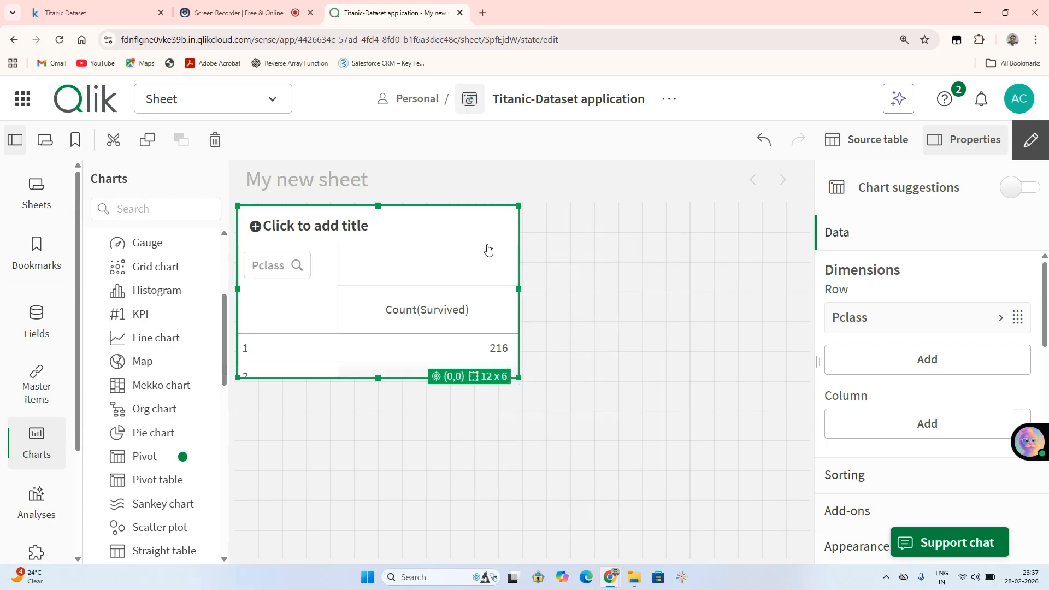
Enlarge the pivot table to 21 x 11 grid cells and title it Titanic_Analysis
drag(517, 288, 735, 288)
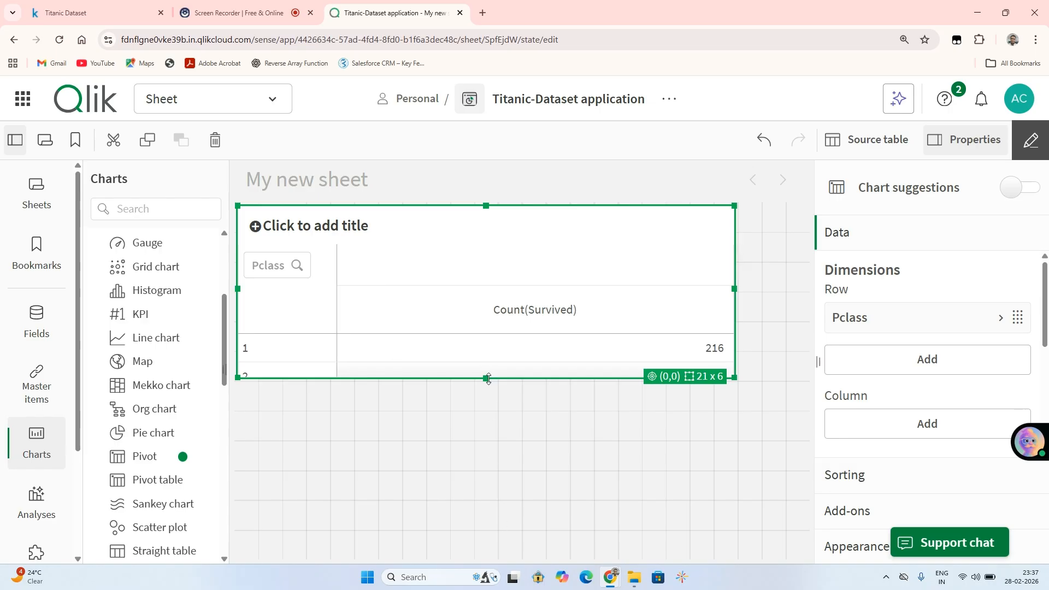
drag(487, 378, 477, 507)
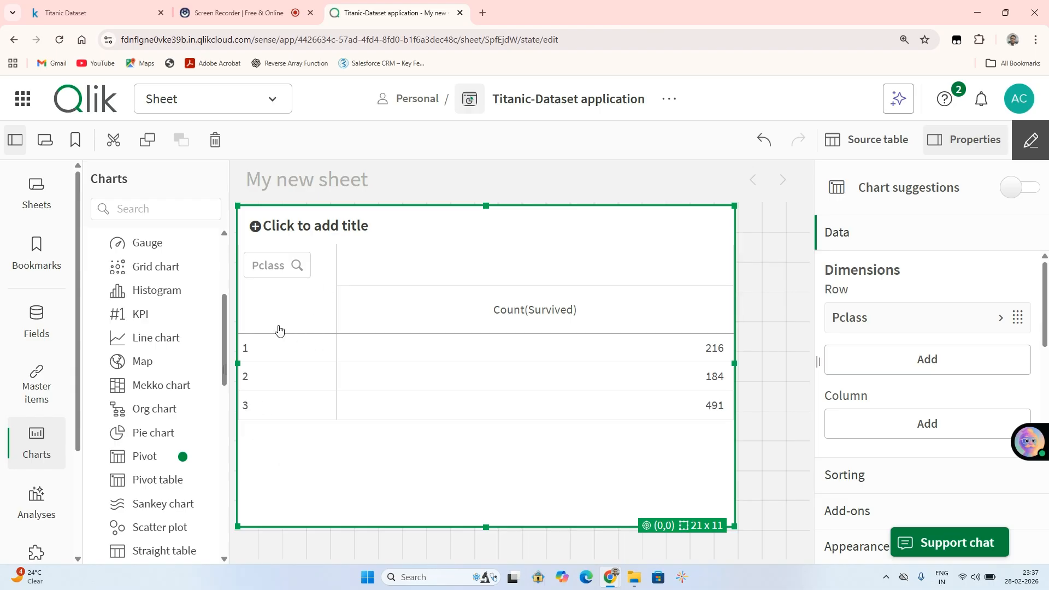
click(372, 225)
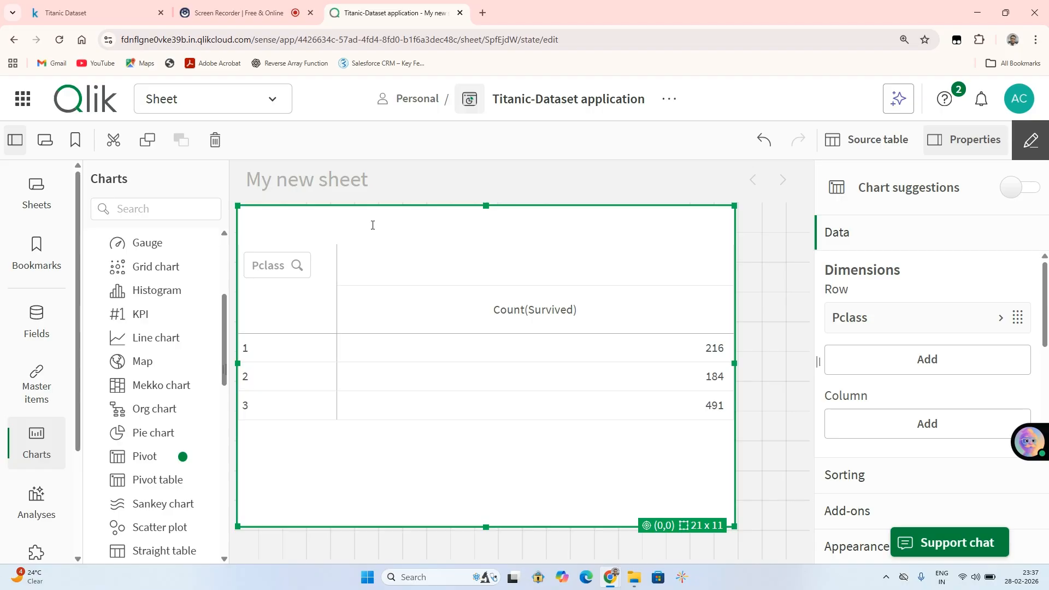
text(Titanic_Analysis)
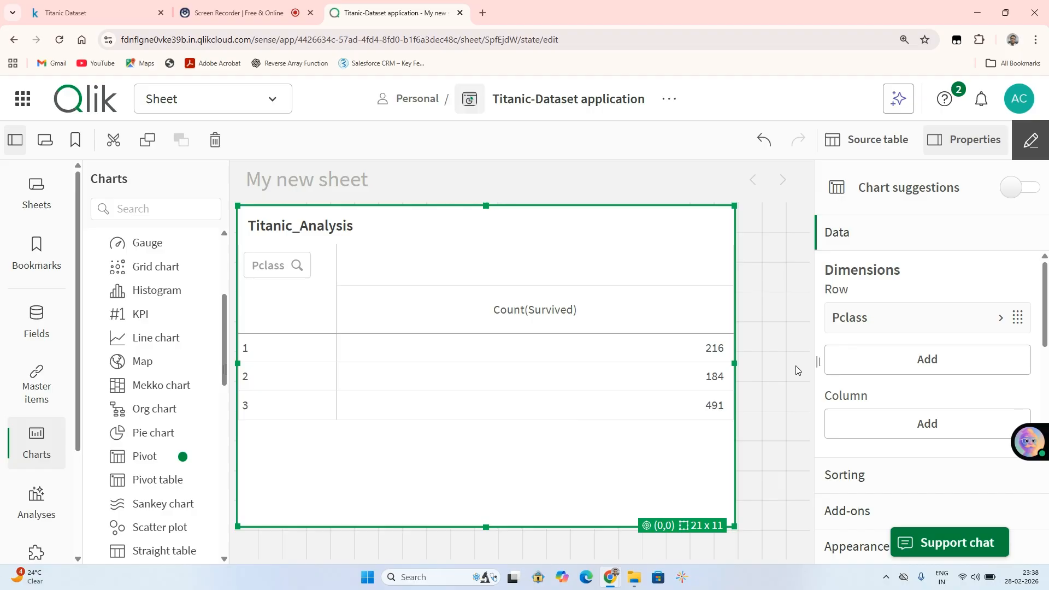
Add Sex as a second row dimension of the Titanic_Analysis pivot table
click(899, 366)
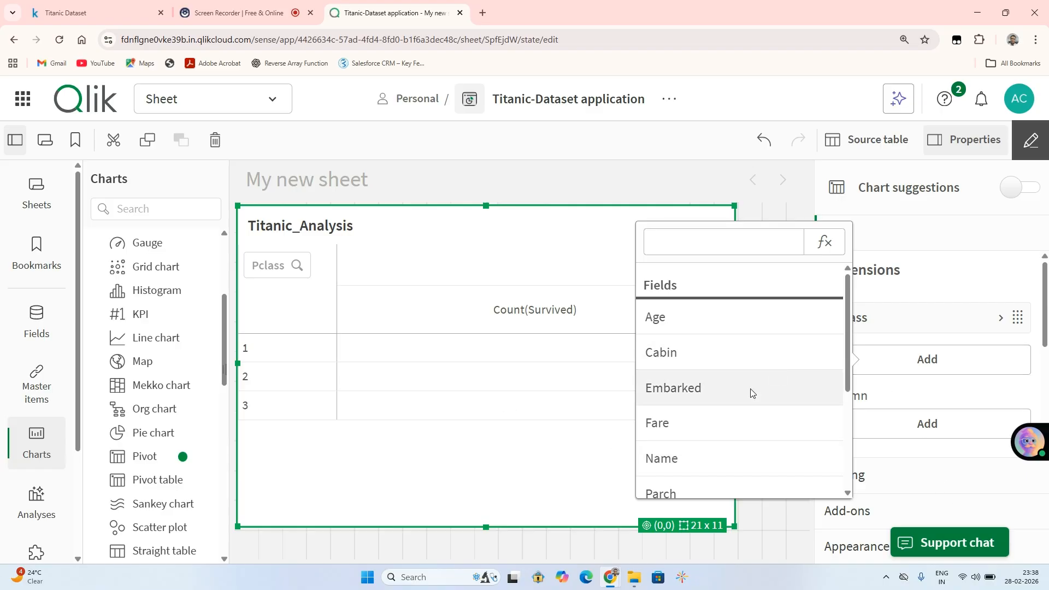
drag(851, 377, 844, 458)
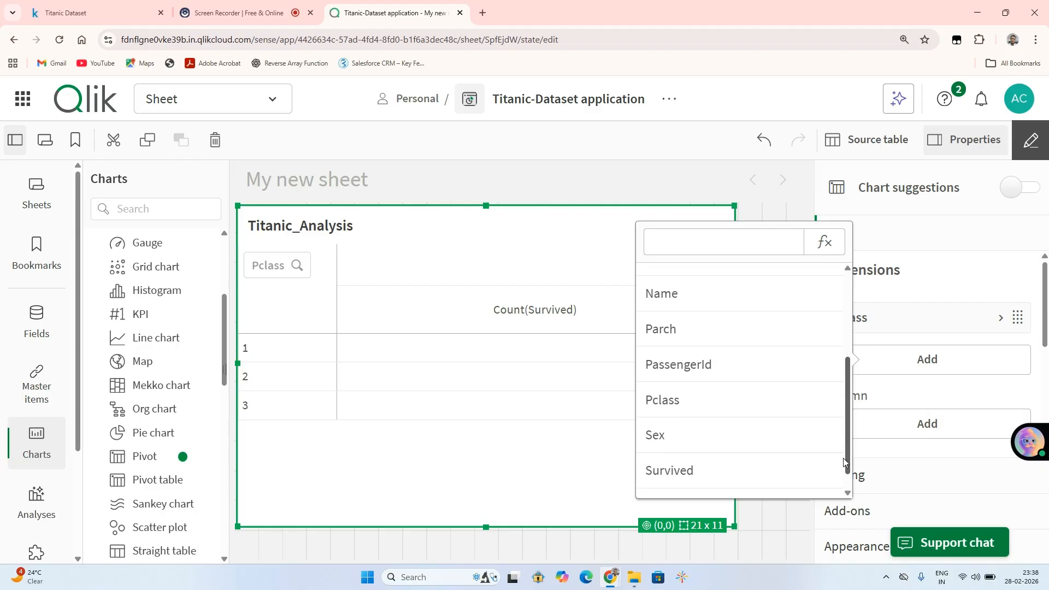
click(720, 444)
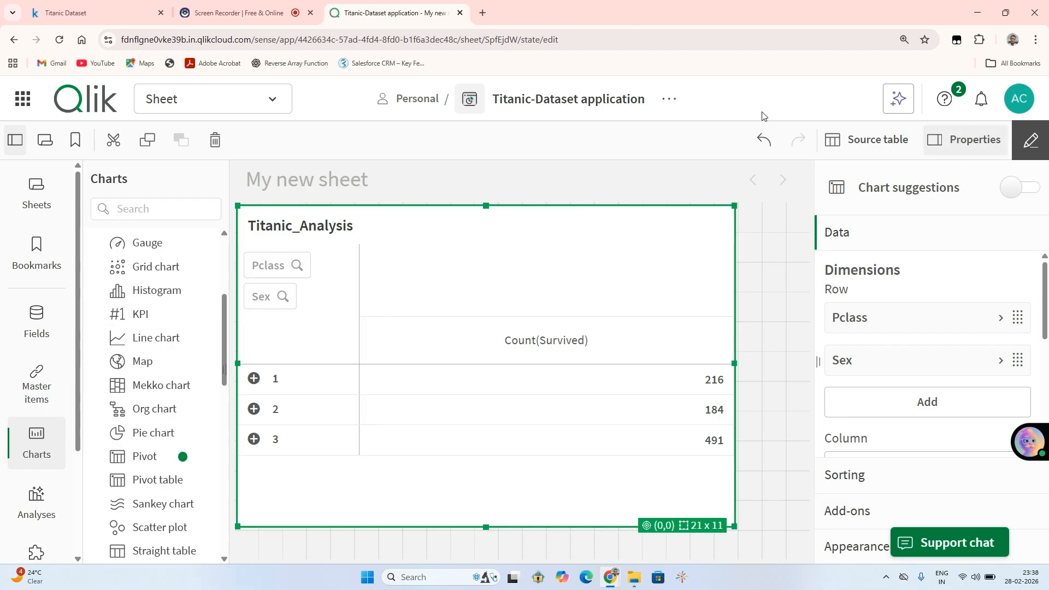
Leave edit mode and filter the pivot table to Pclass 1 and Sex male
click(1024, 140)
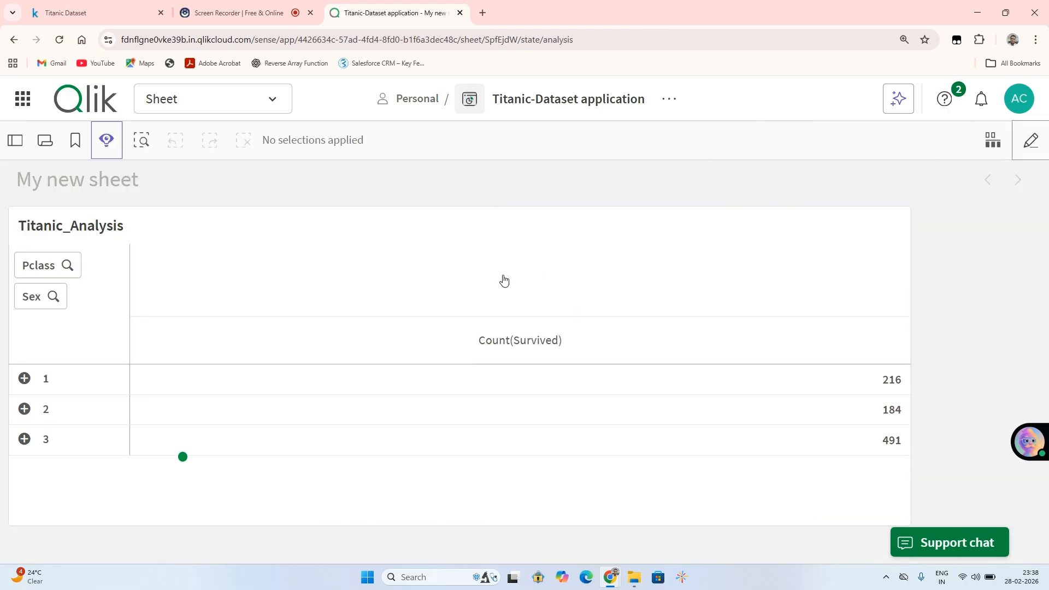
click(65, 265)
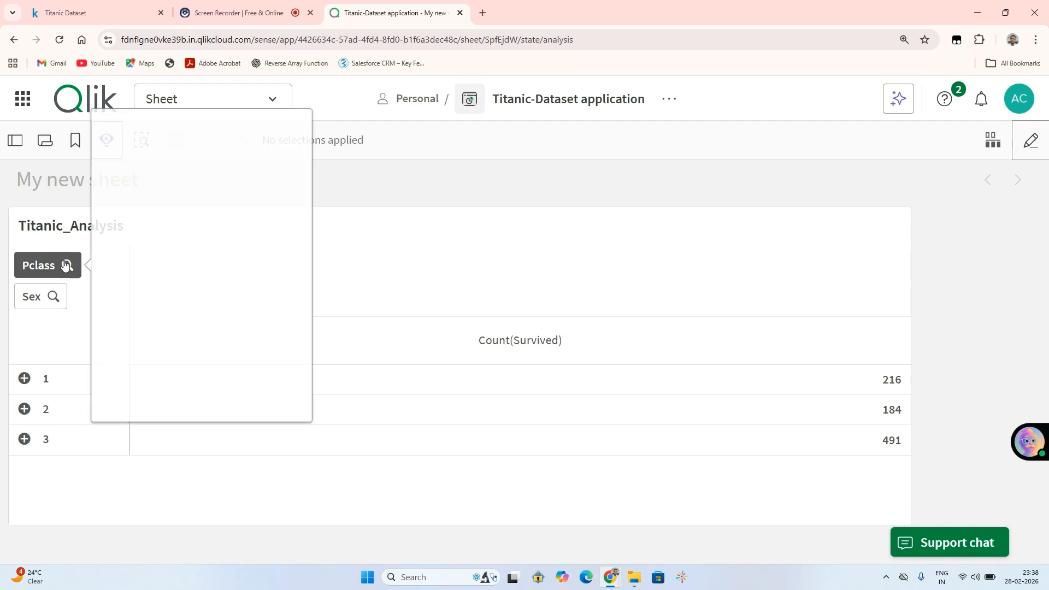
click(284, 204)
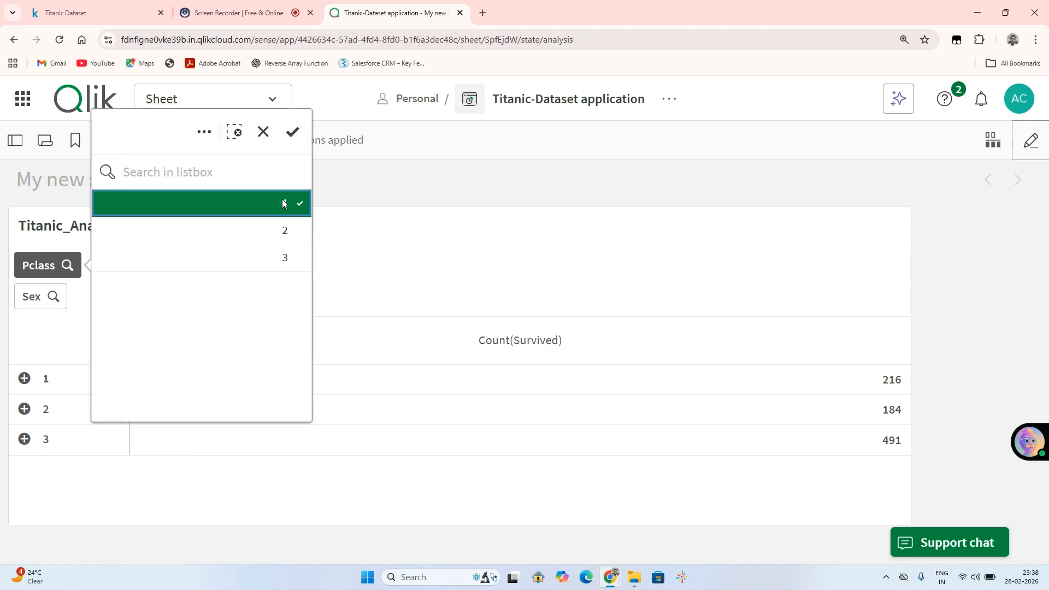
click(293, 133)
click(52, 297)
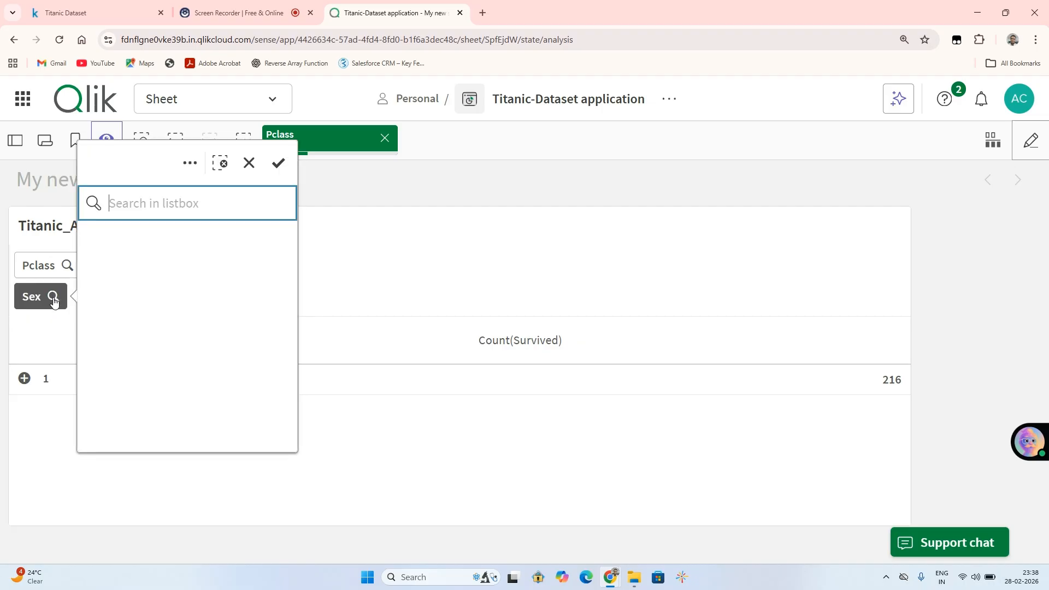
click(106, 261)
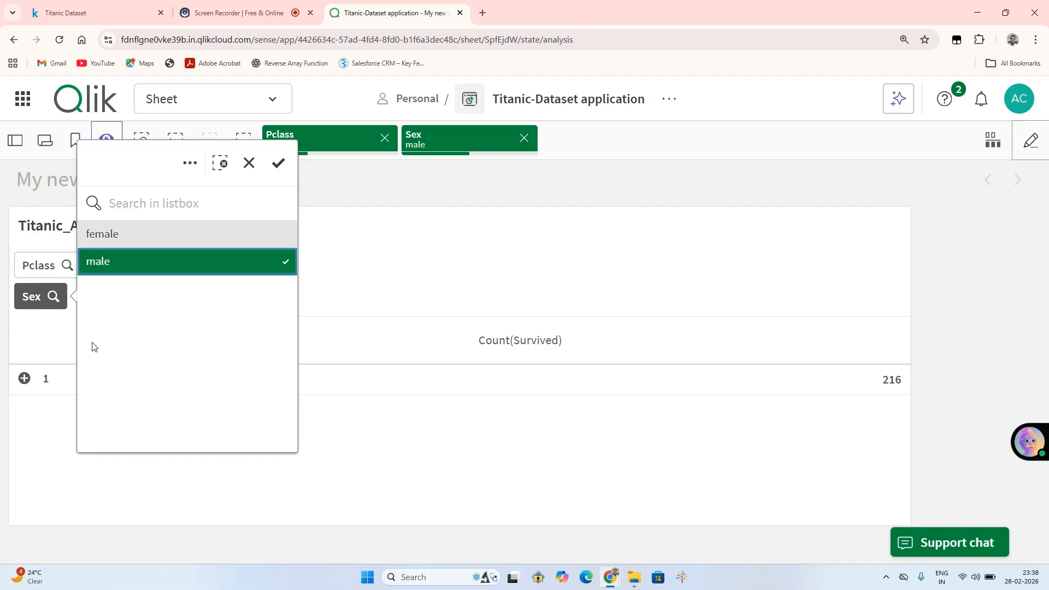
click(355, 267)
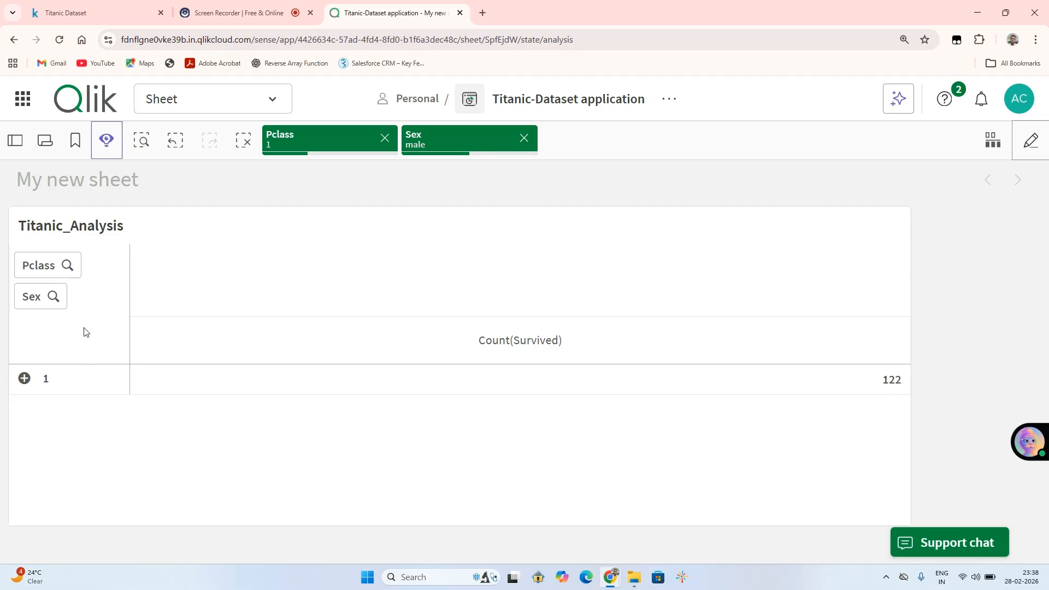
Change the Sex selection to female, and clear both the Sex and Pclass selections after viewing the count
click(48, 305)
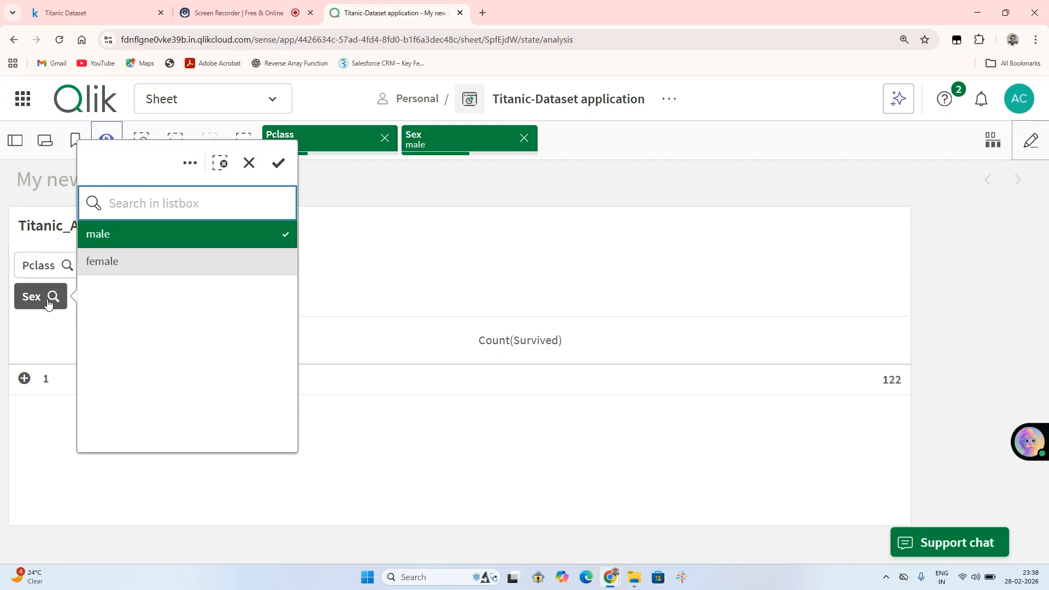
click(156, 261)
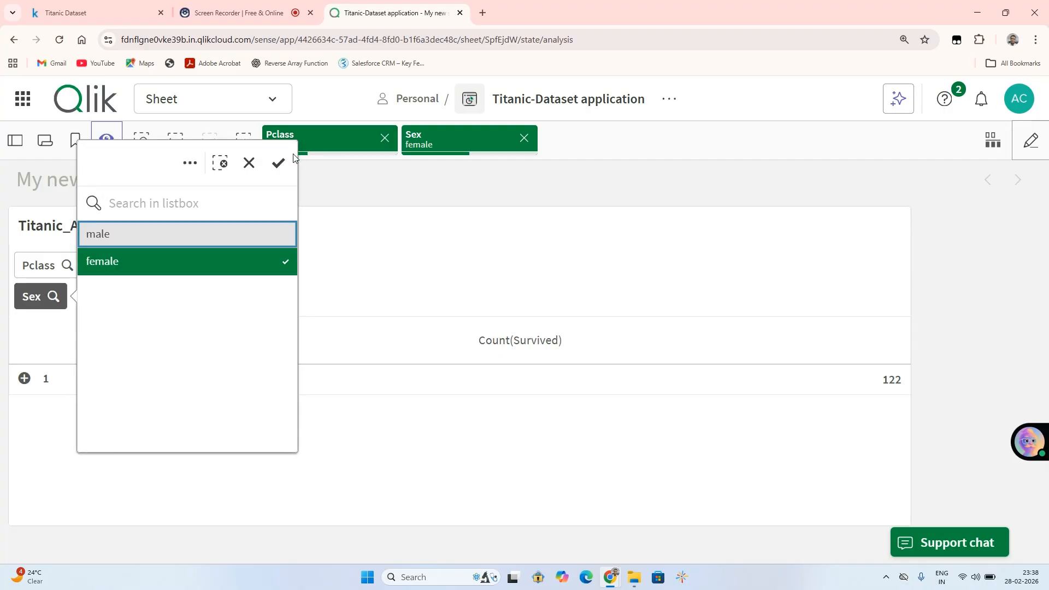
click(278, 163)
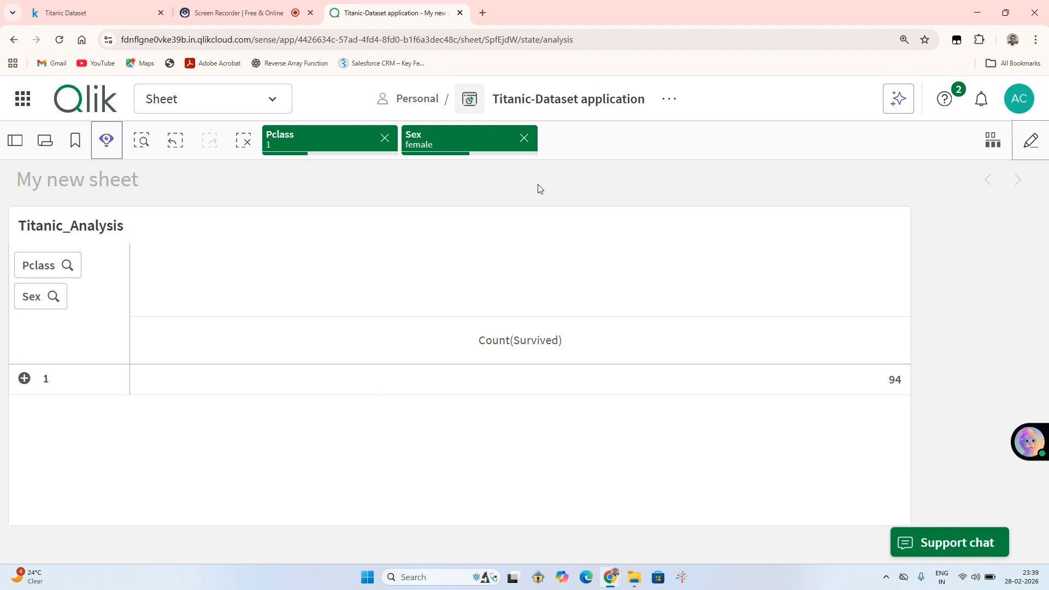
click(524, 139)
click(384, 138)
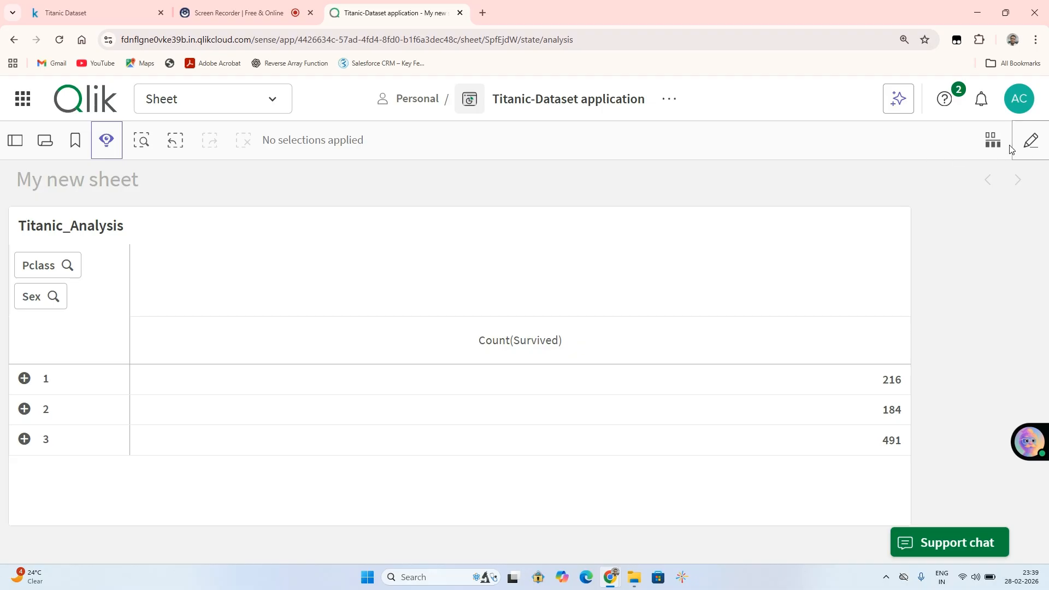
Return to editing the sheet and add Avg(Age) as a second measure of the pivot table
click(1032, 141)
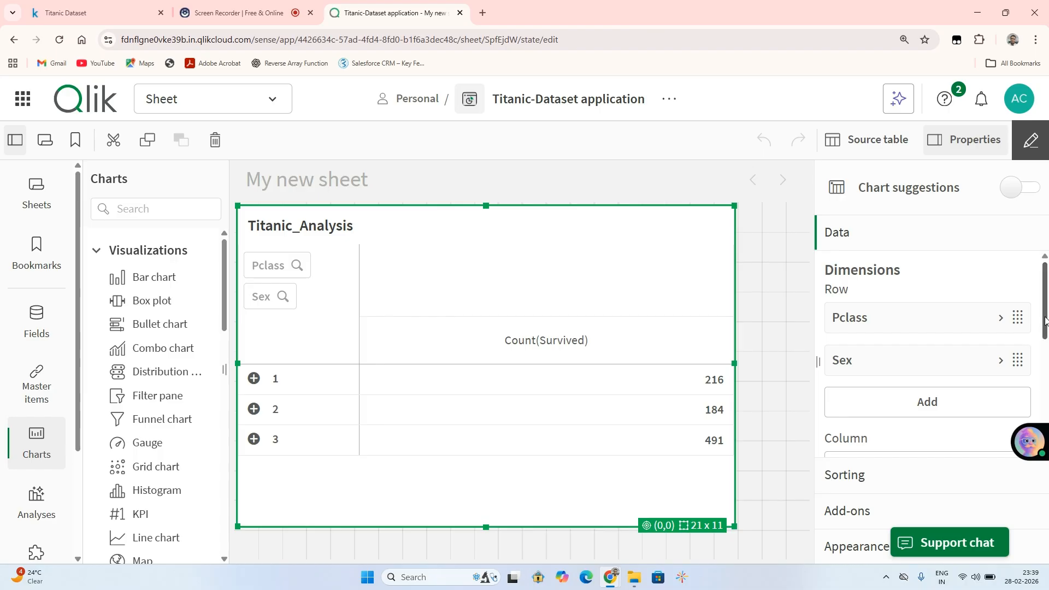
scroll(1046, 321, down, 3)
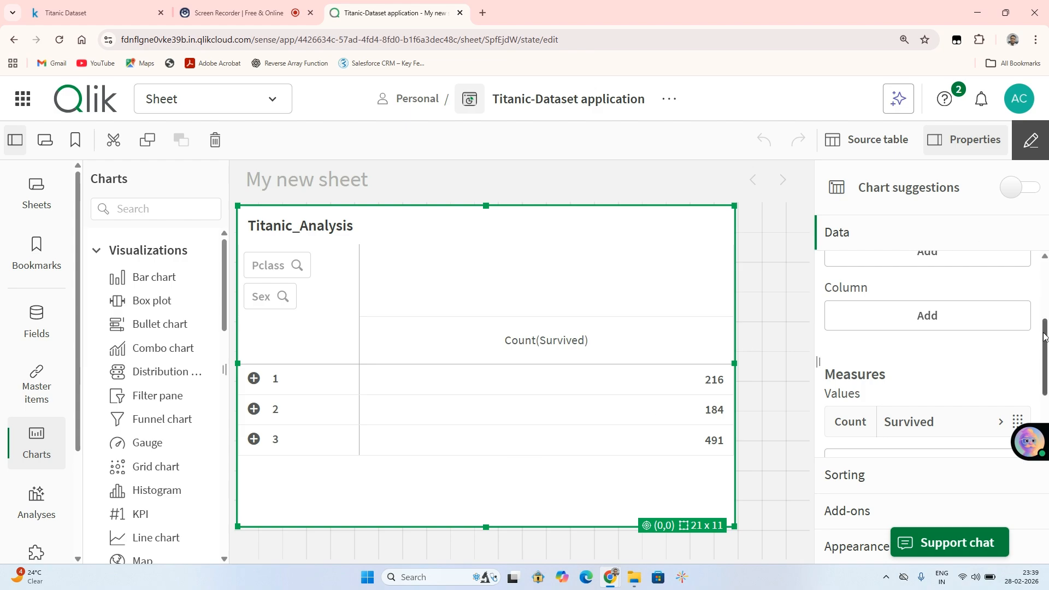
scroll(1044, 350, down, 2)
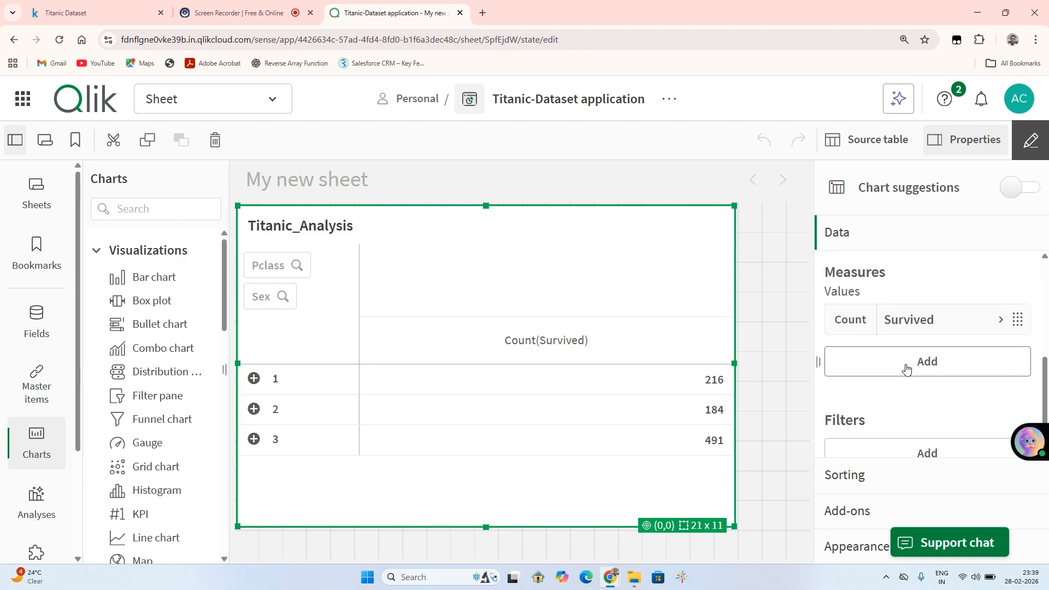
click(907, 369)
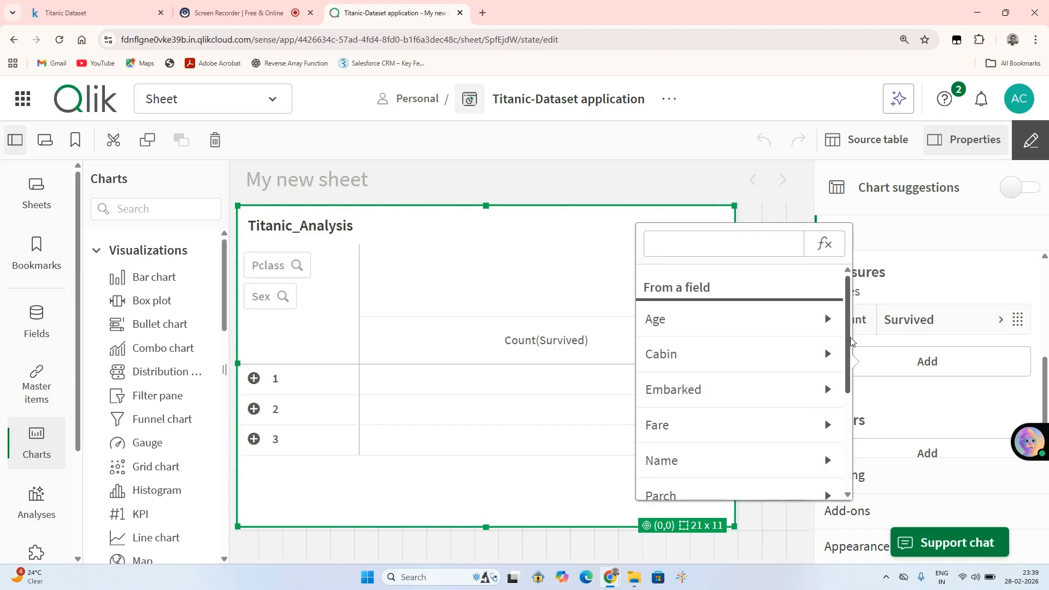
drag(846, 353, 826, 372)
scroll(731, 319, up, 1)
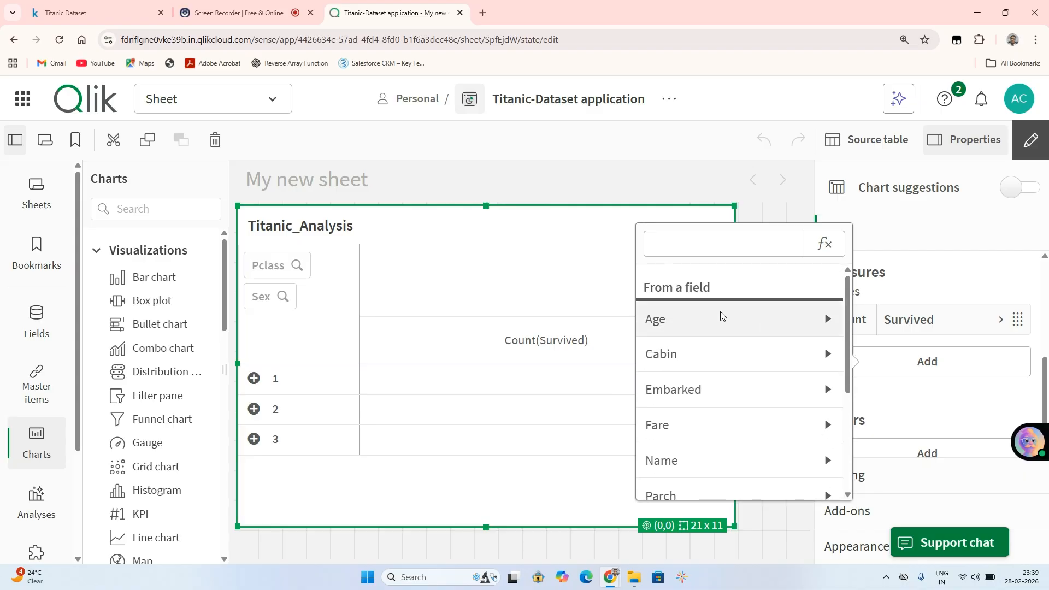
click(752, 323)
click(691, 380)
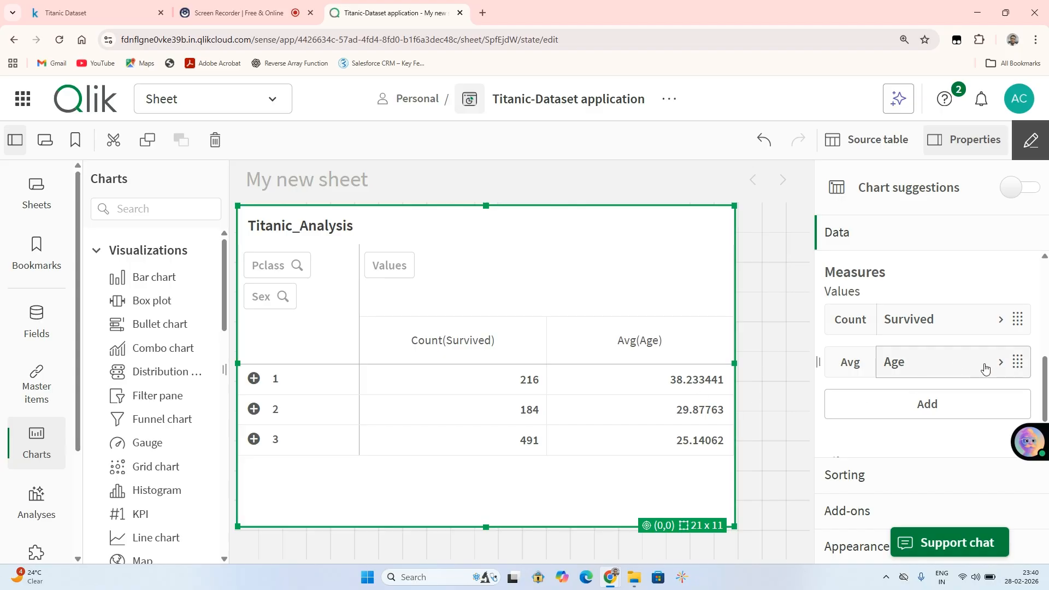
Set the number formatting of the Avg(Age) measure to Number
click(1001, 362)
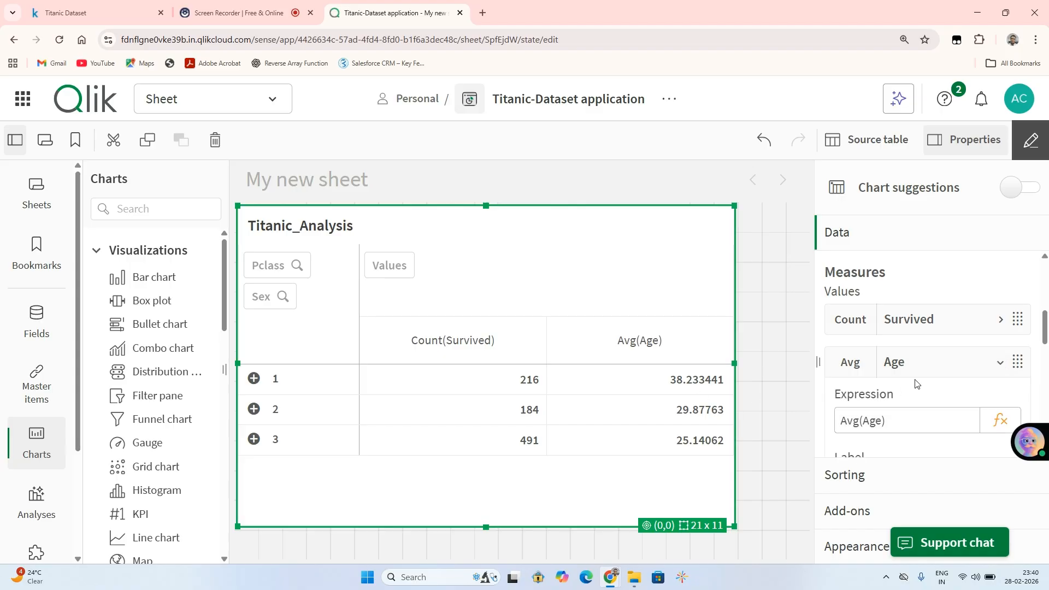
drag(1047, 313, 1047, 364)
click(940, 326)
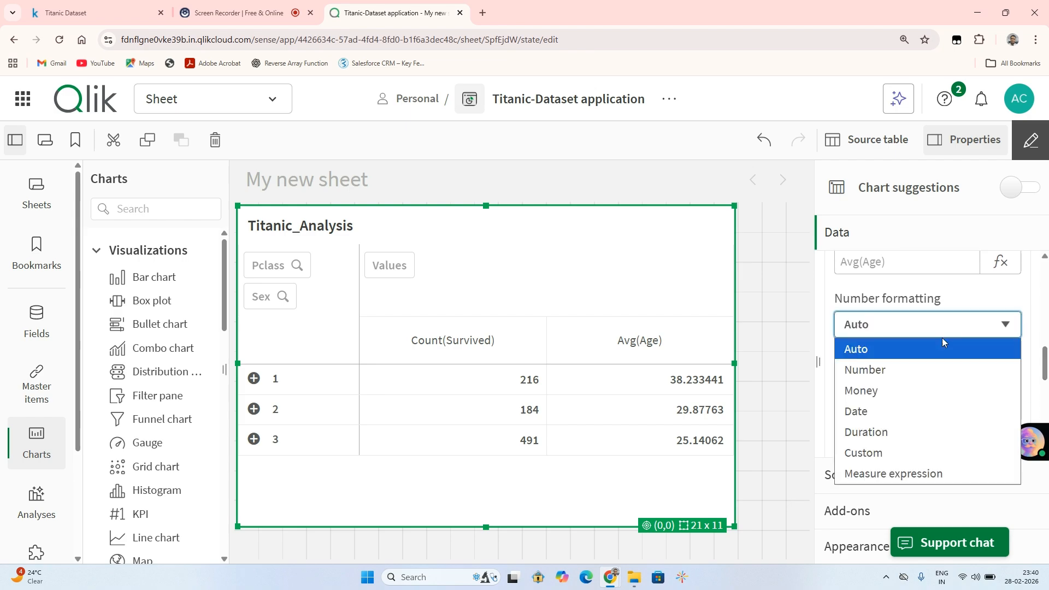
click(908, 368)
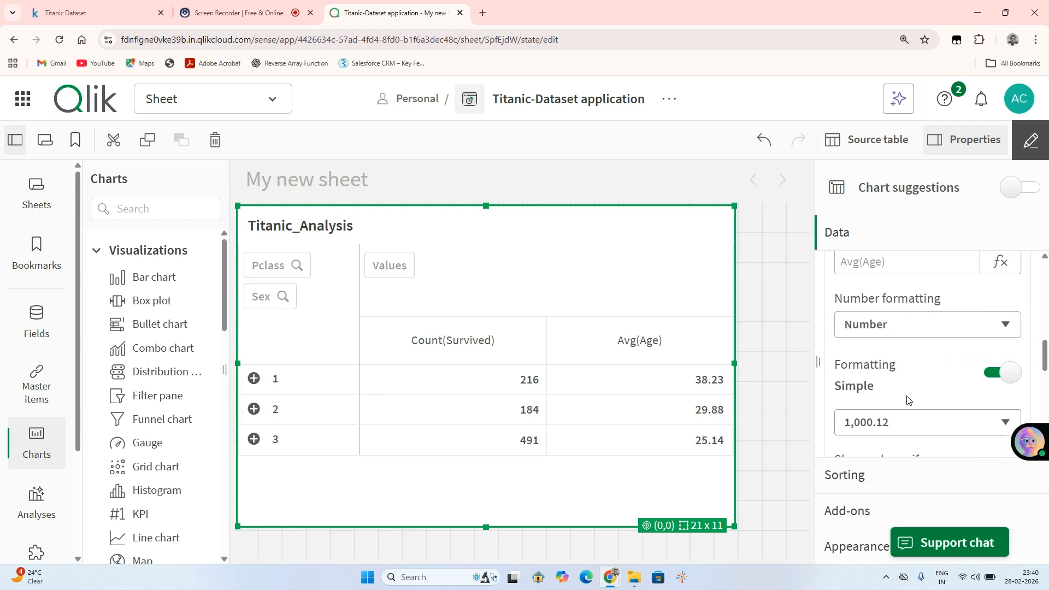
Set the Avg(Age) measure's number format to the whole-number pattern 1,000 and leave edit mode
click(905, 422)
click(864, 445)
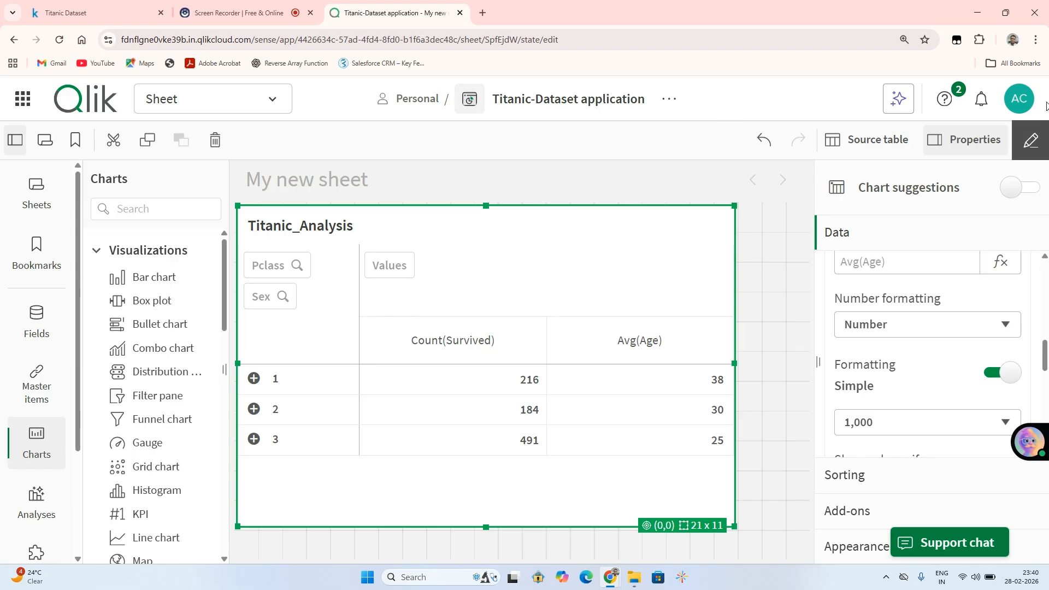
click(1031, 140)
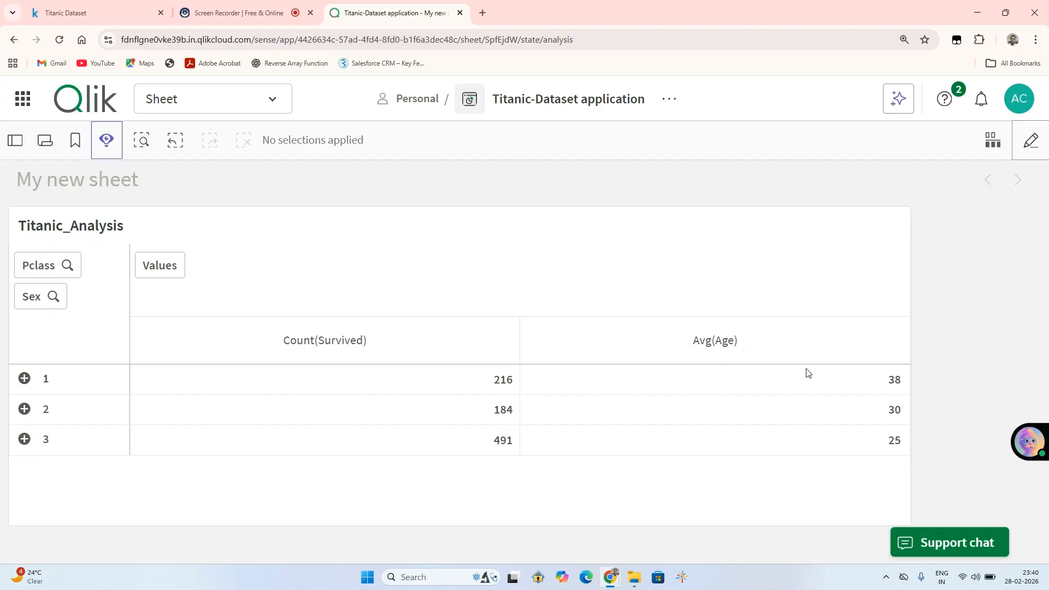
Filter the pivot table to Pclass 1 and Sex female
click(54, 273)
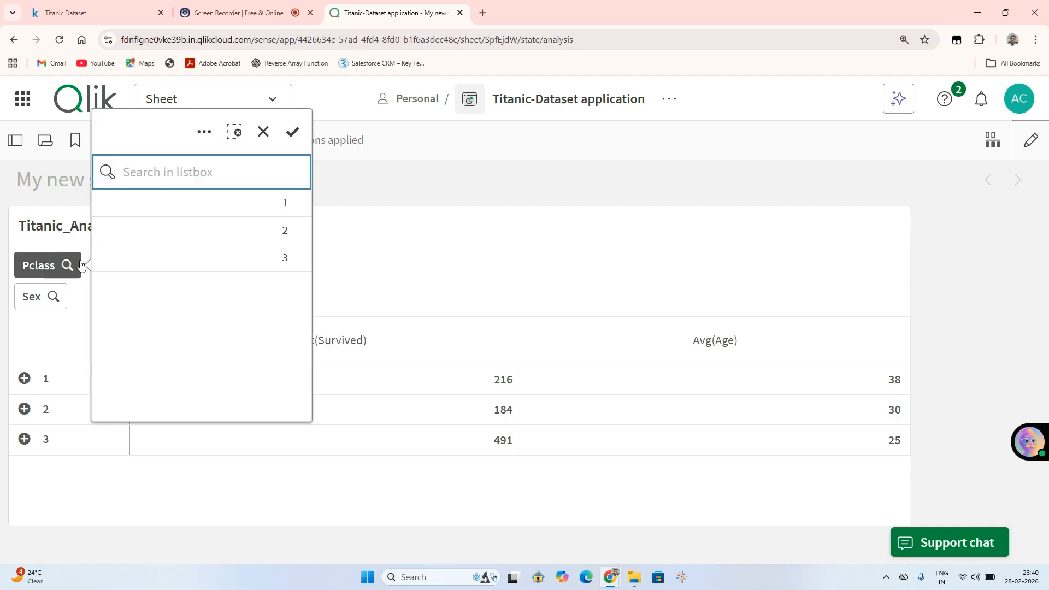
click(287, 206)
click(293, 132)
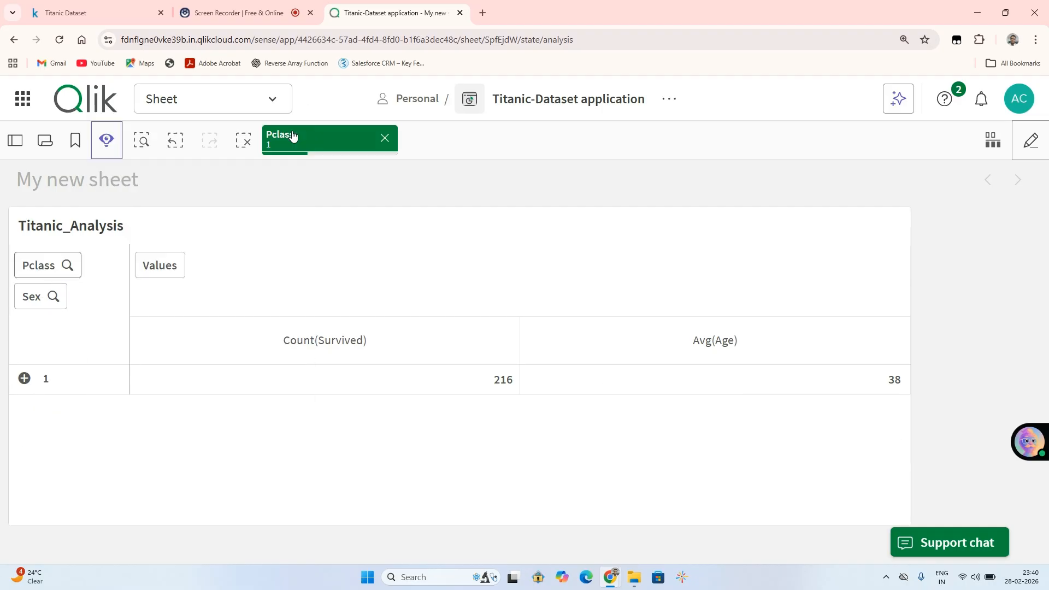
click(49, 306)
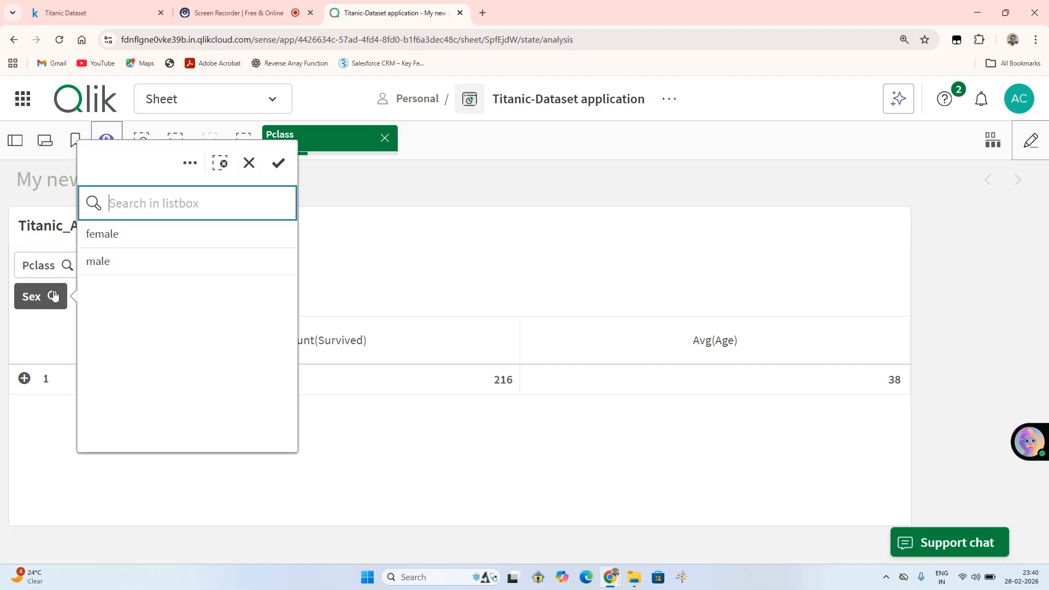
click(108, 243)
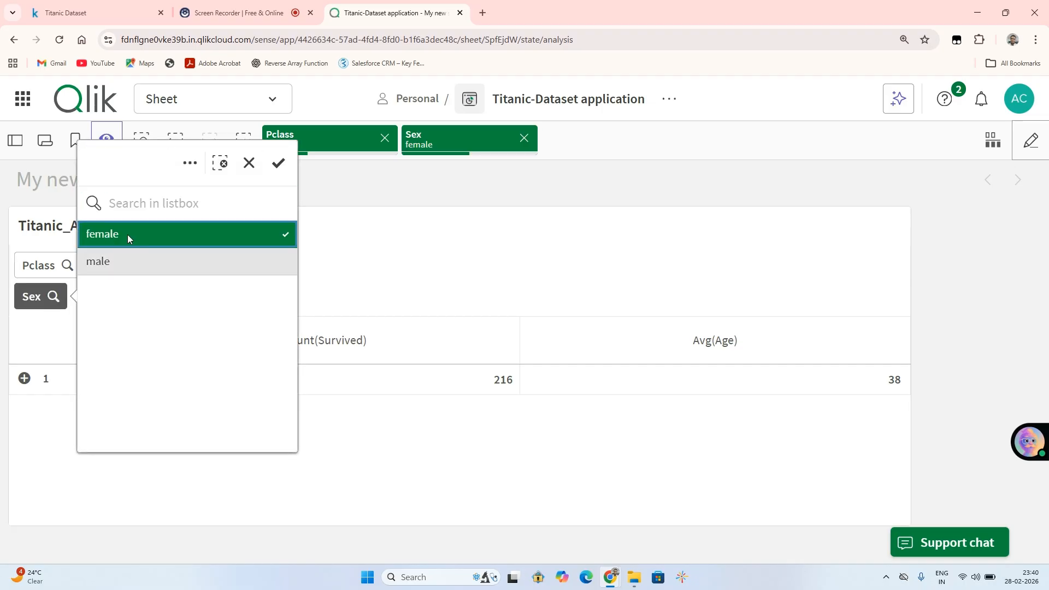
click(276, 164)
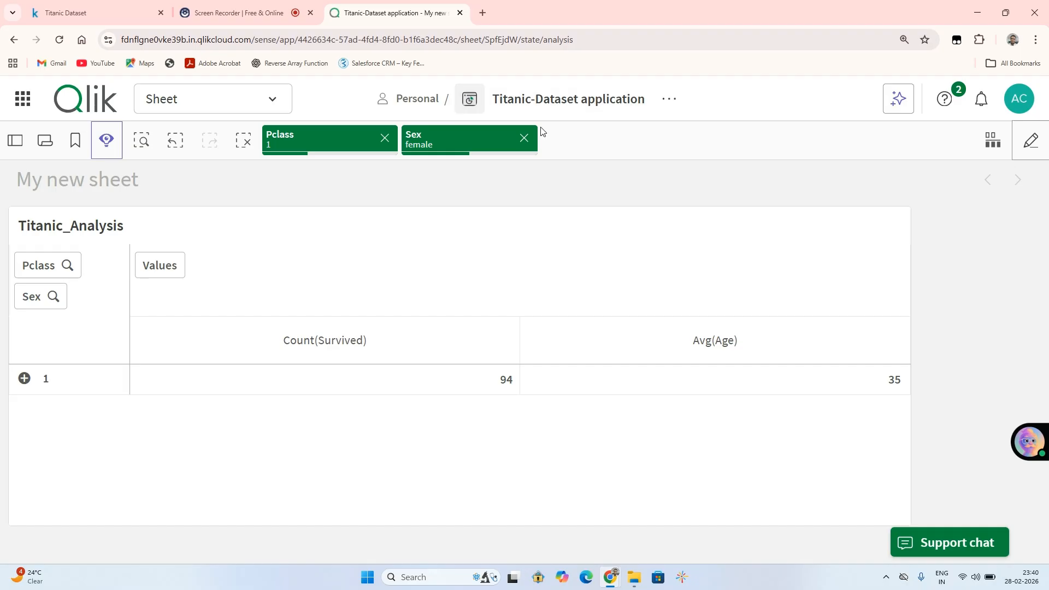
Clear the Sex and Pclass selections from the pivot table
click(528, 139)
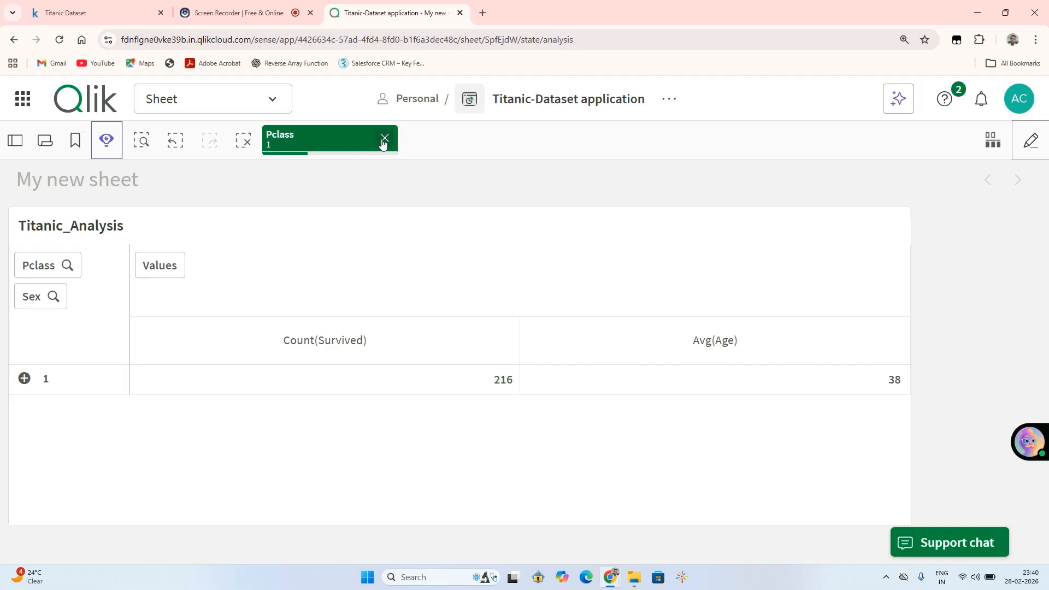
click(385, 140)
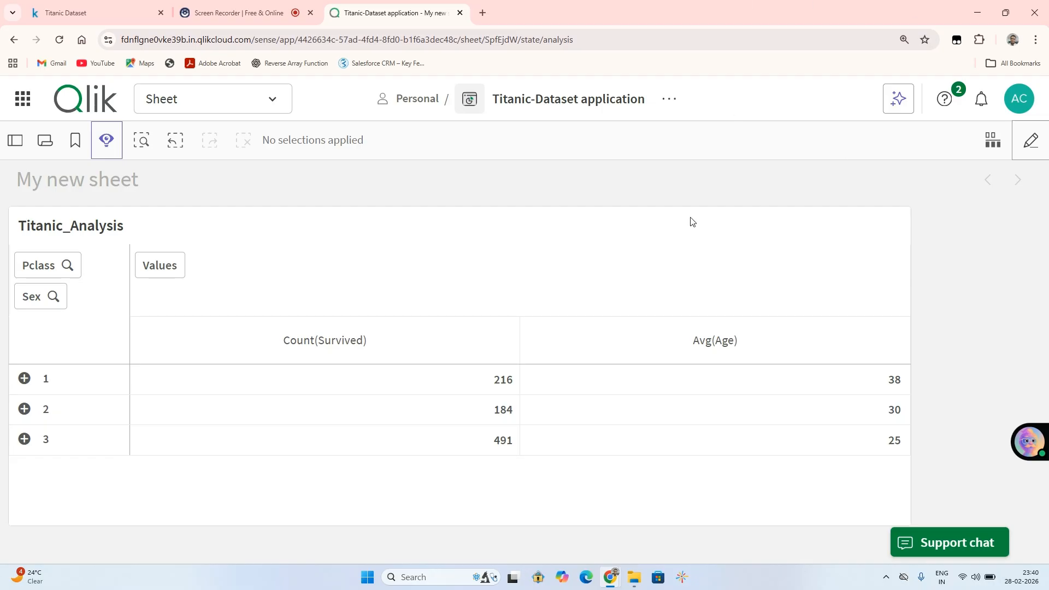
click(44, 304)
click(43, 303)
Return to editing the sheet and enable "Always one selected value" in the Sex field's settings
click(1031, 140)
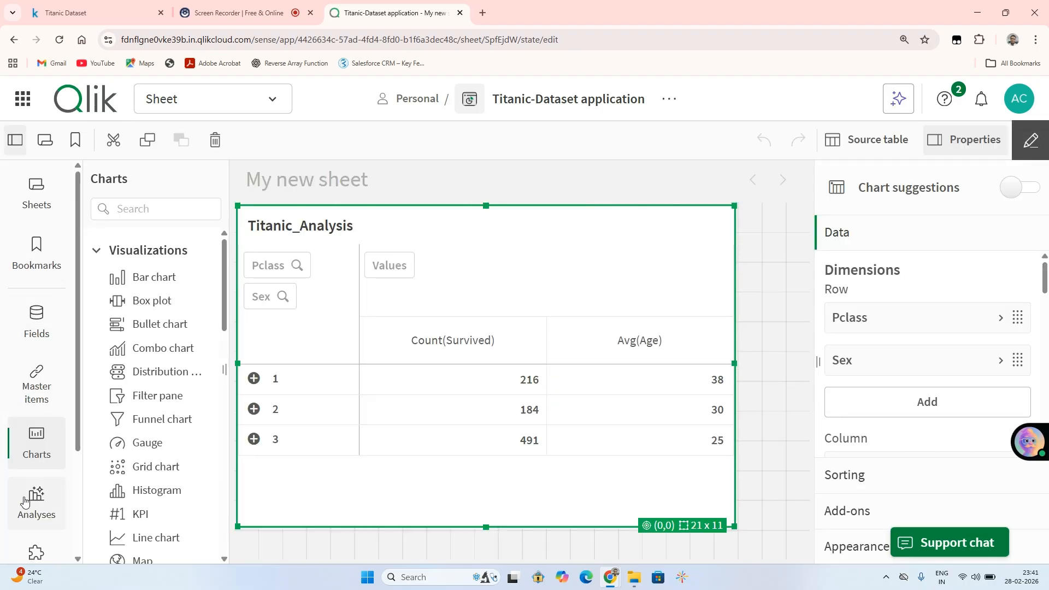
scroll(39, 406, down, 3)
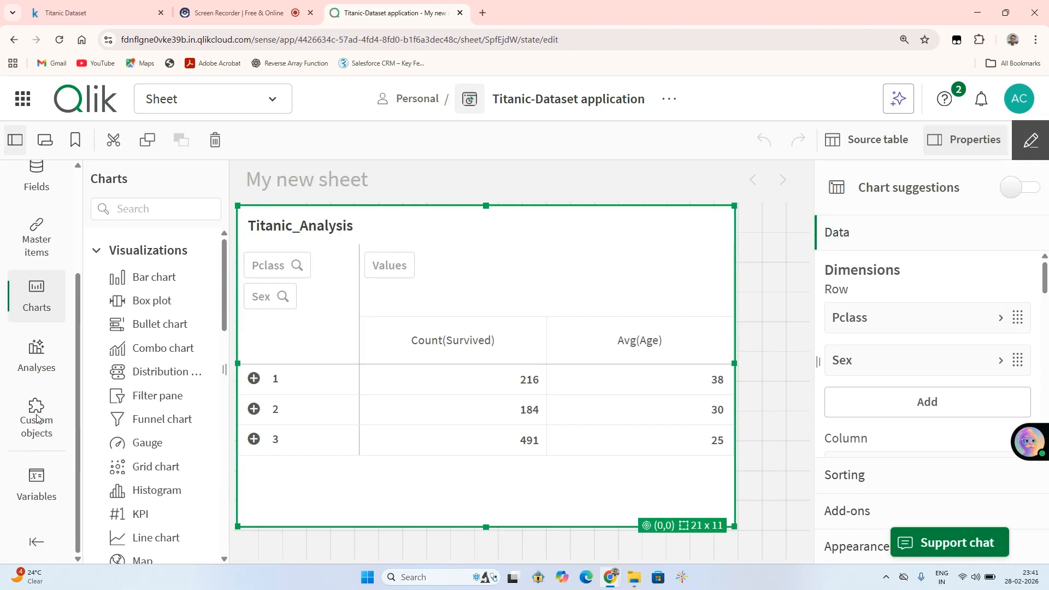
scroll(50, 361, up, 3)
click(44, 332)
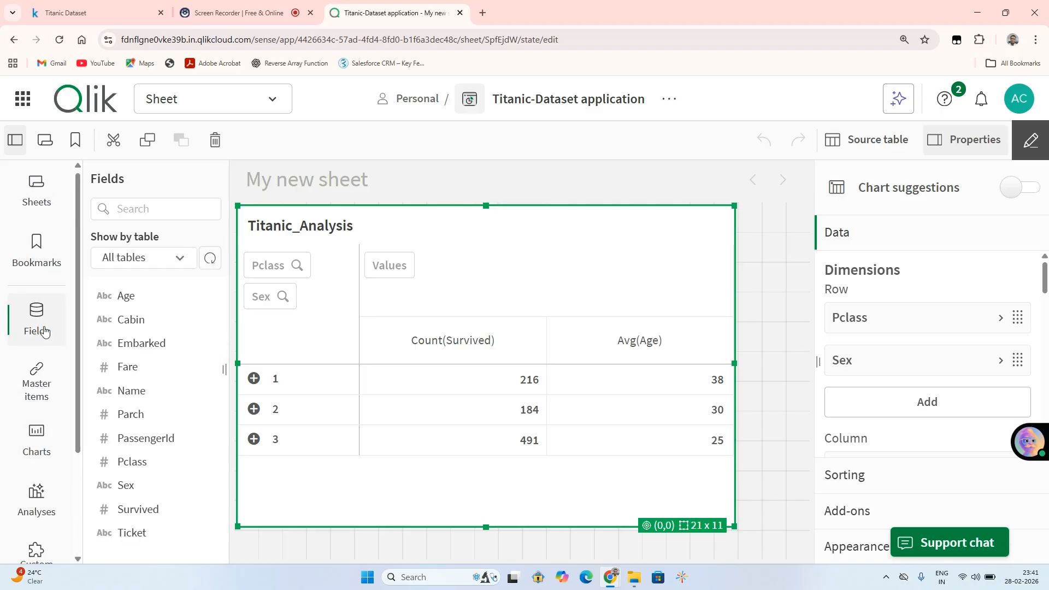
right_click(152, 488)
click(188, 538)
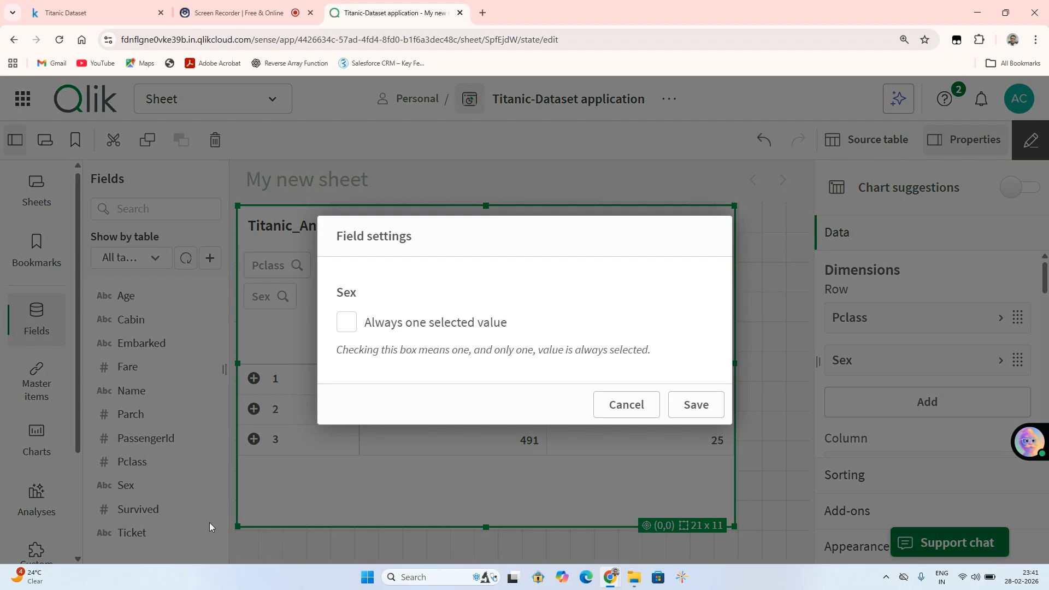
click(362, 328)
click(722, 410)
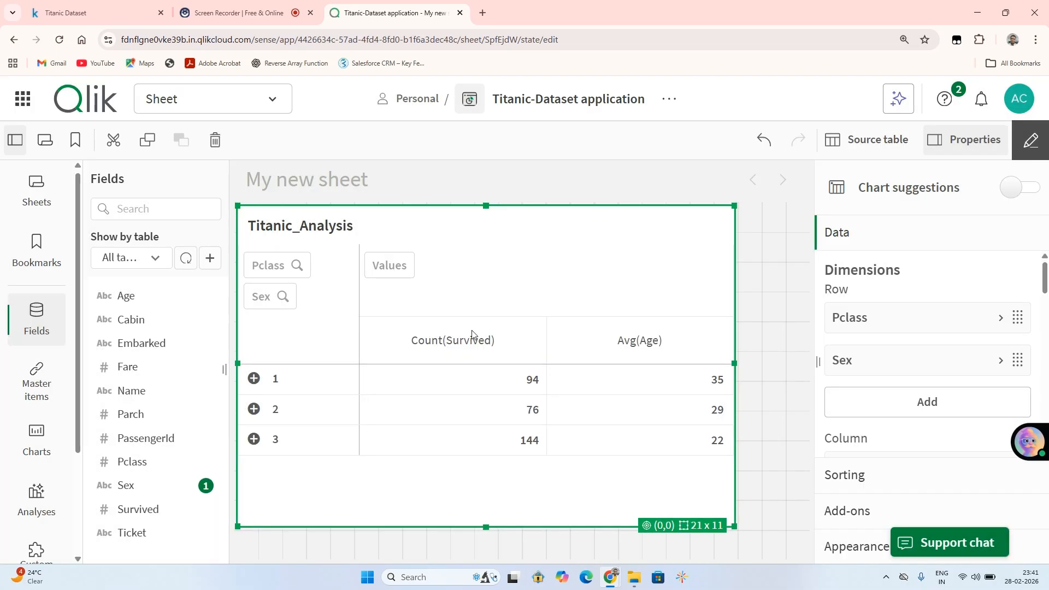
Leave edit mode, switch the Sex selection to male, and change it back to female
click(1031, 140)
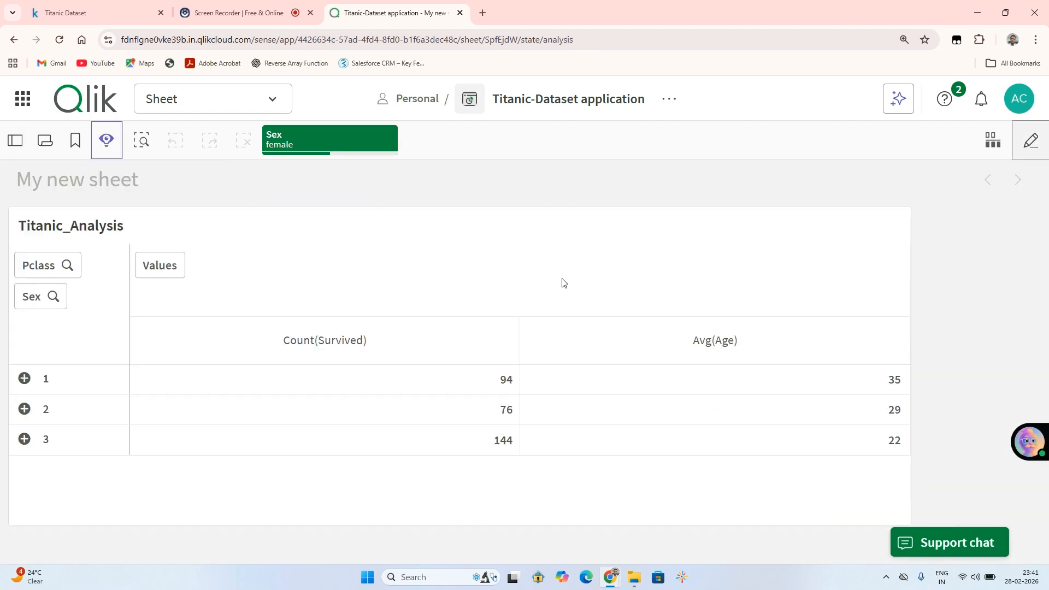
click(63, 306)
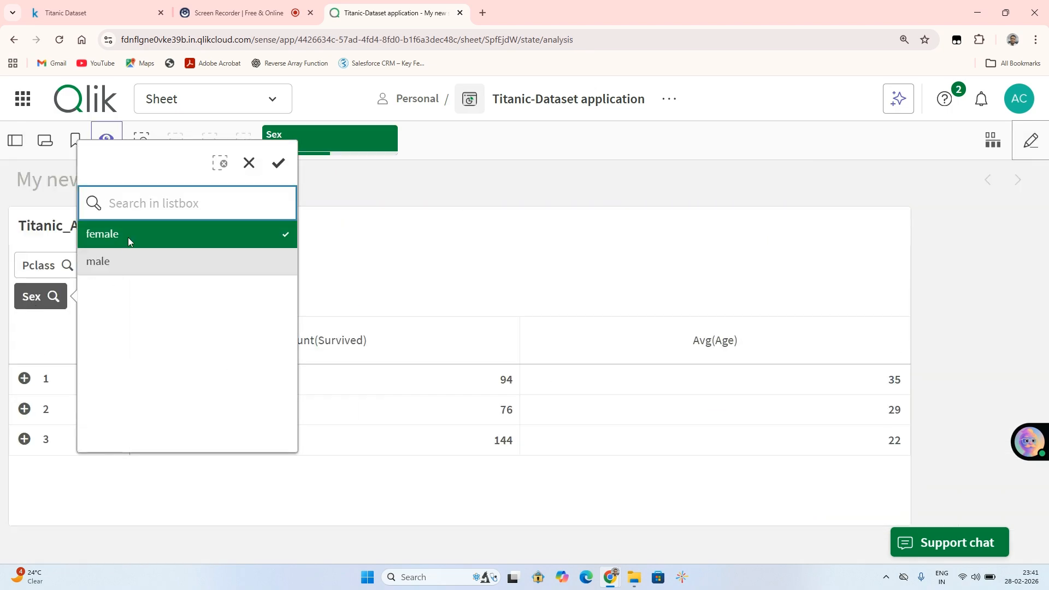
click(124, 262)
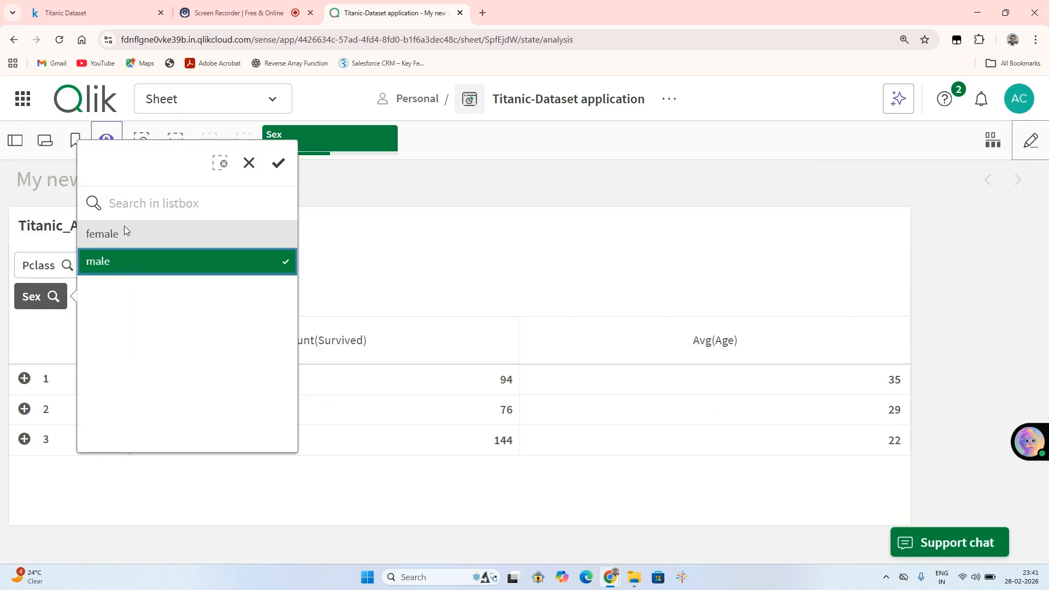
click(278, 162)
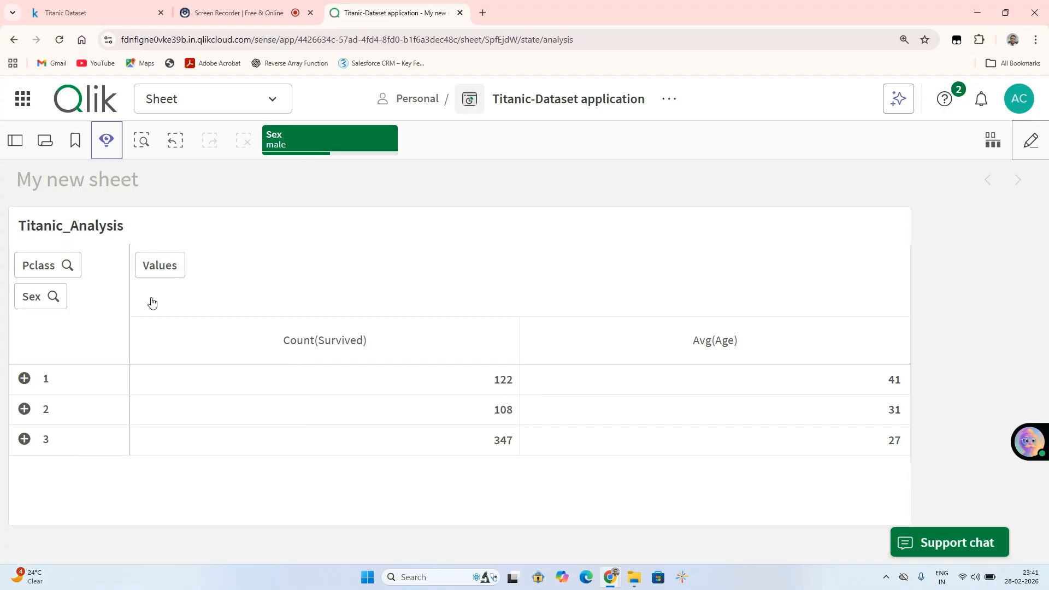
click(51, 295)
click(110, 268)
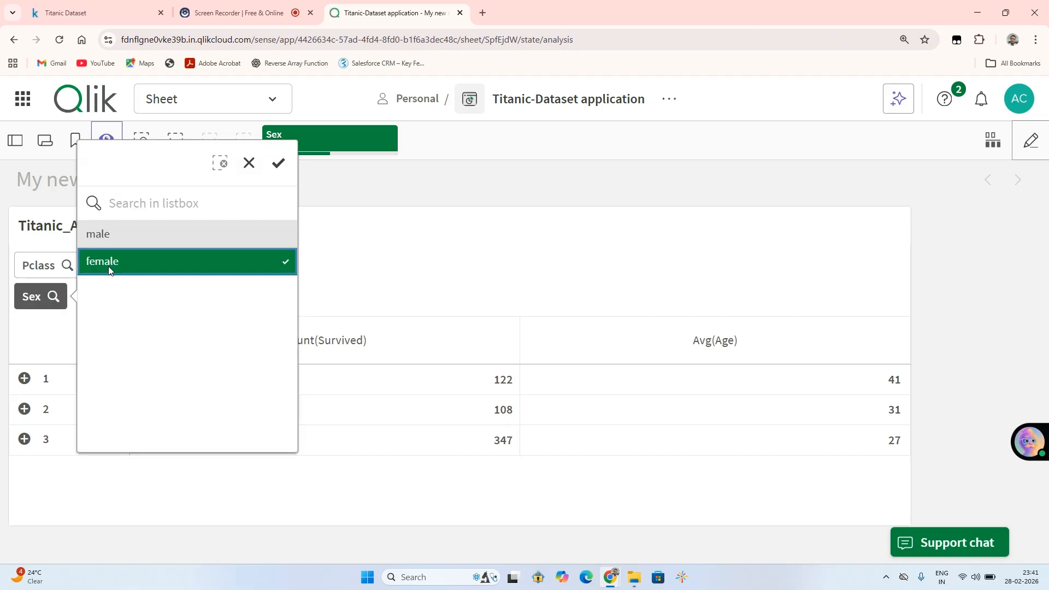
click(279, 163)
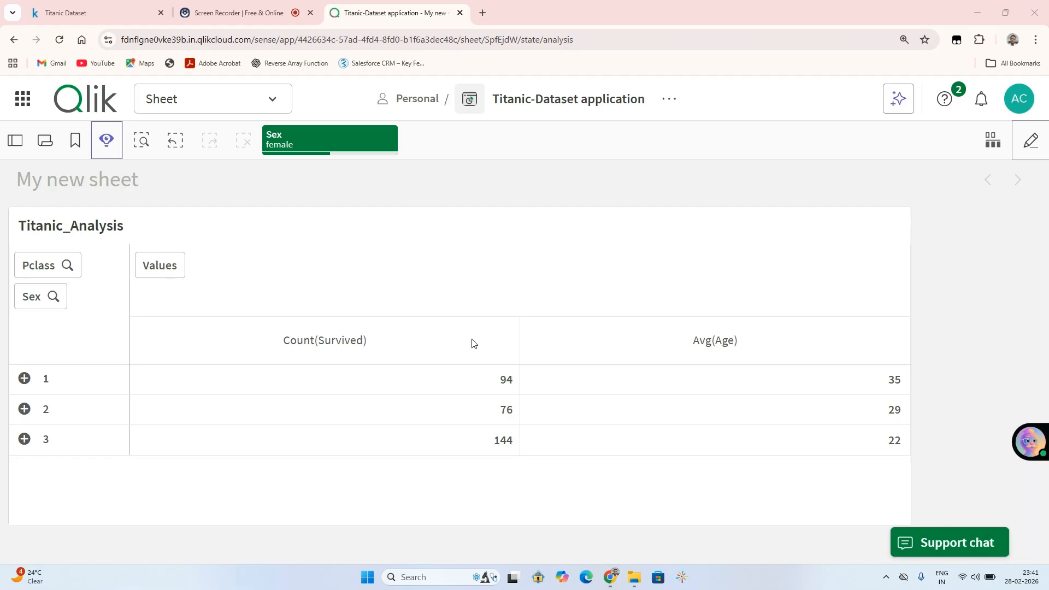
Select all three Pclass values, 1, 2 and 3, in the pivot table
click(55, 266)
drag(144, 214, 157, 270)
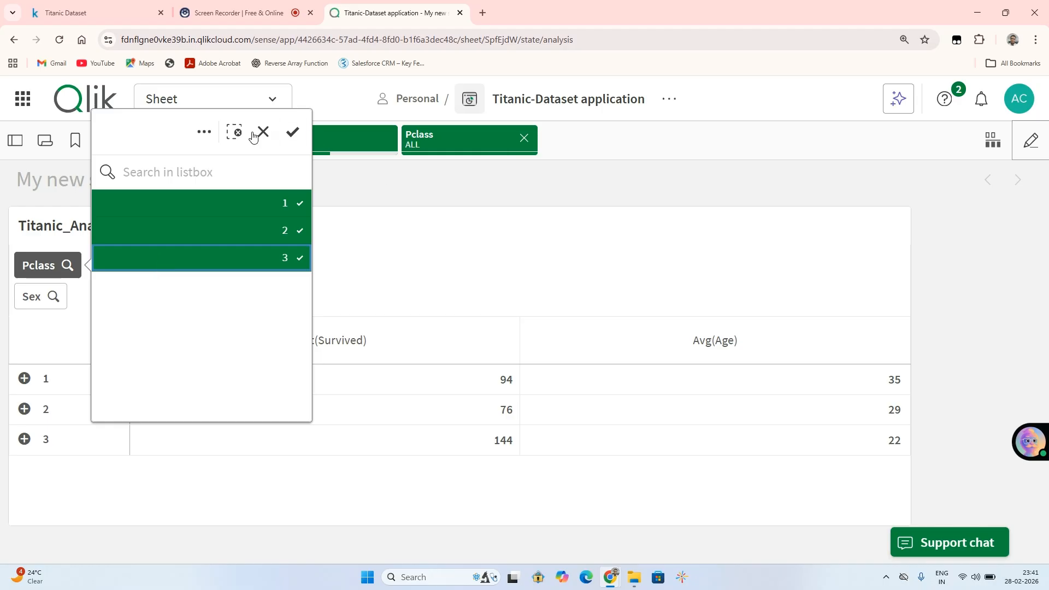
click(291, 132)
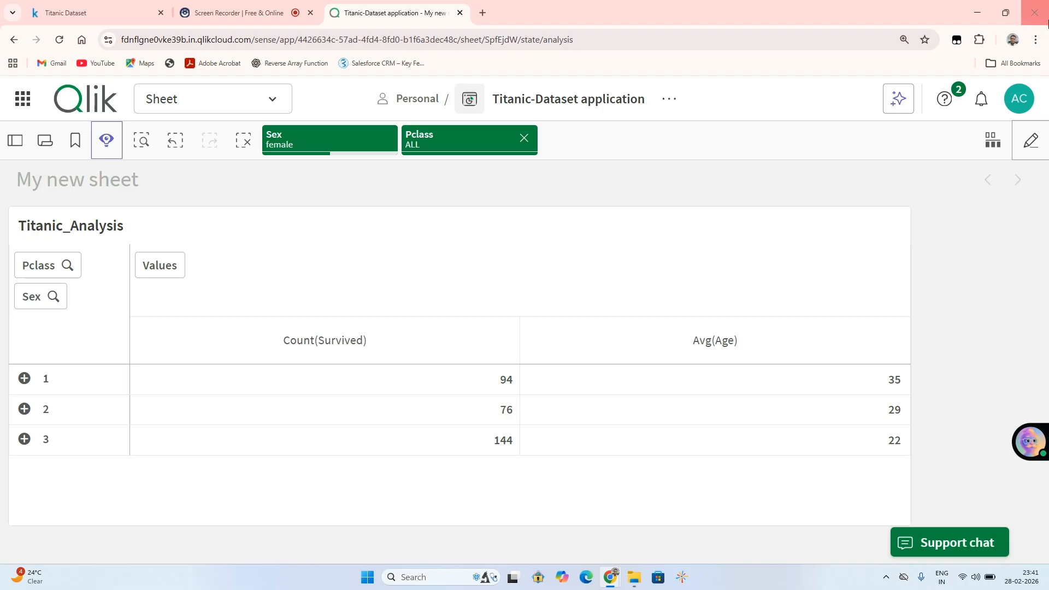
Return to editing the sheet and enable "Always one selected value" in the Pclass field's settings
click(1030, 141)
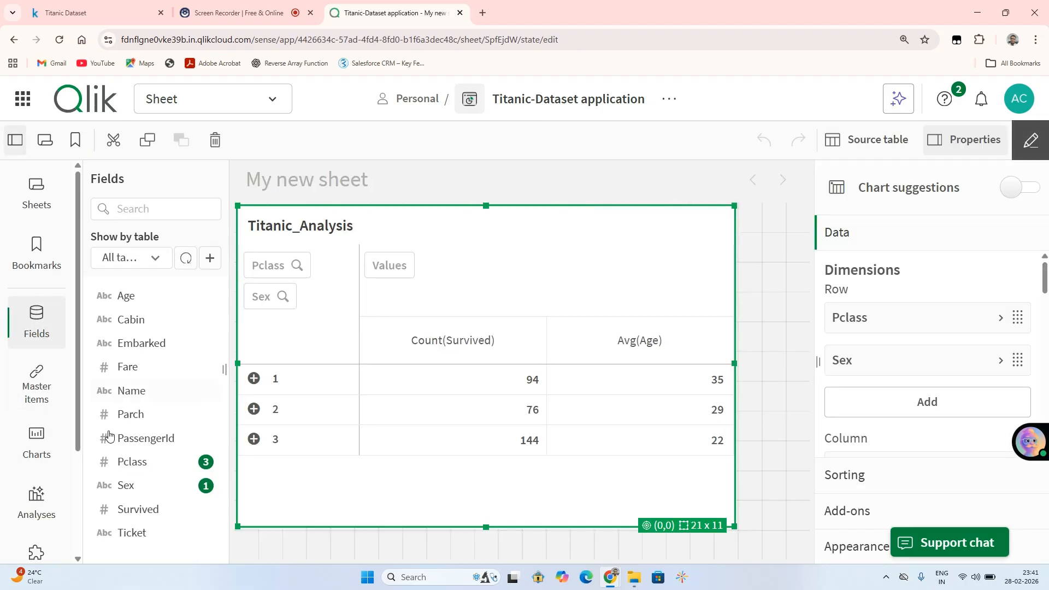
right_click(127, 459)
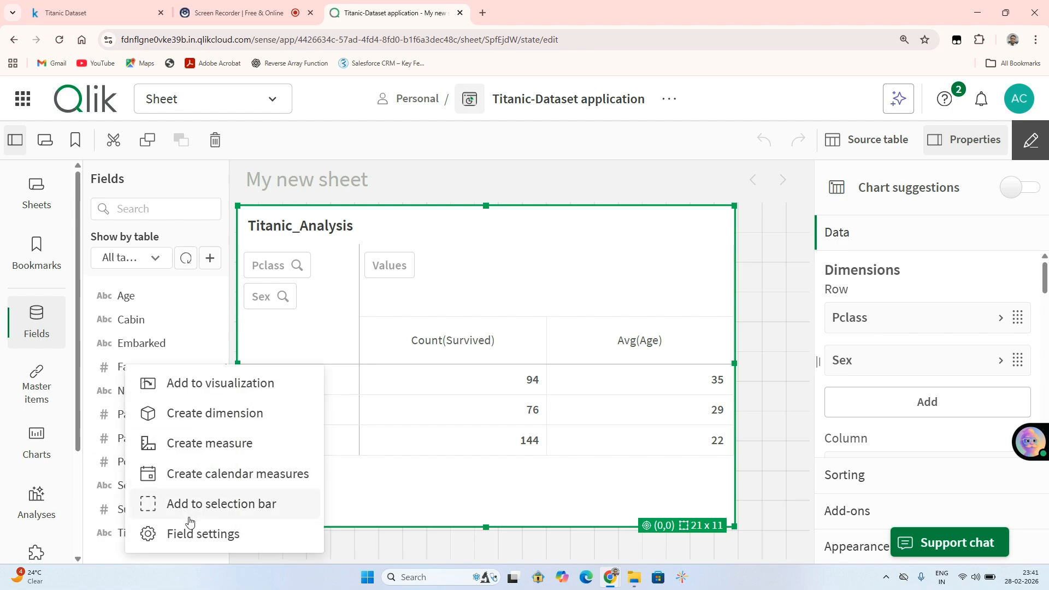
click(187, 535)
click(348, 323)
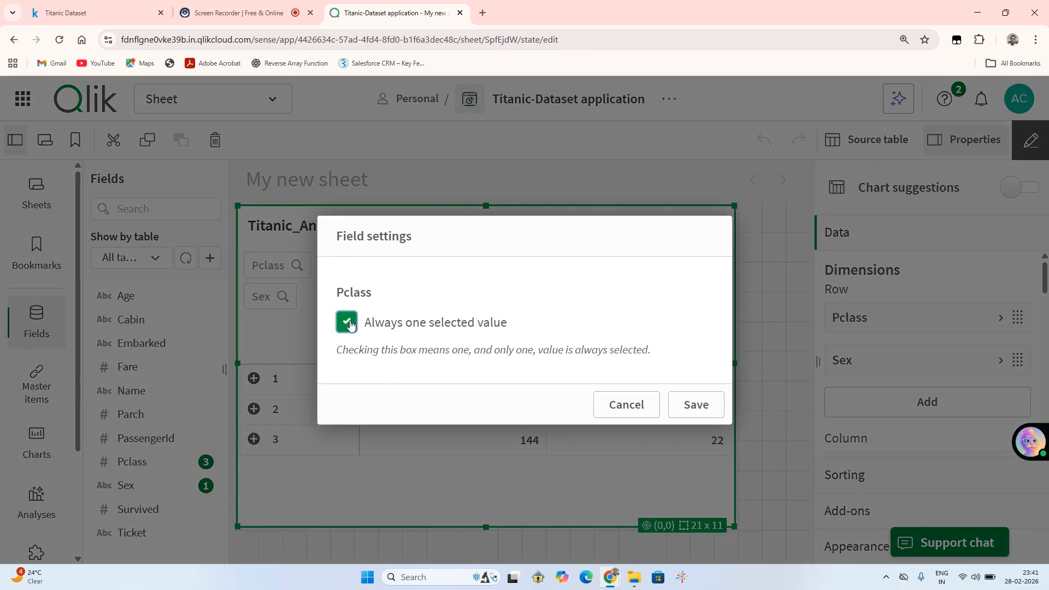
click(676, 408)
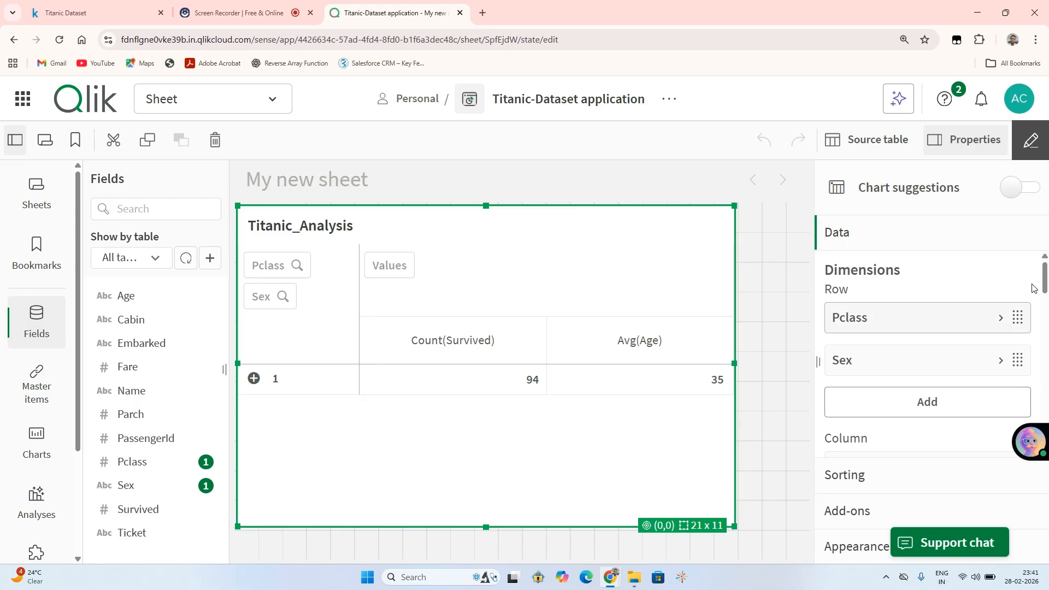
Leave edit mode and examine the current Sex and Pclass selections and their value lists without changing them
scroll(956, 349, down, 5)
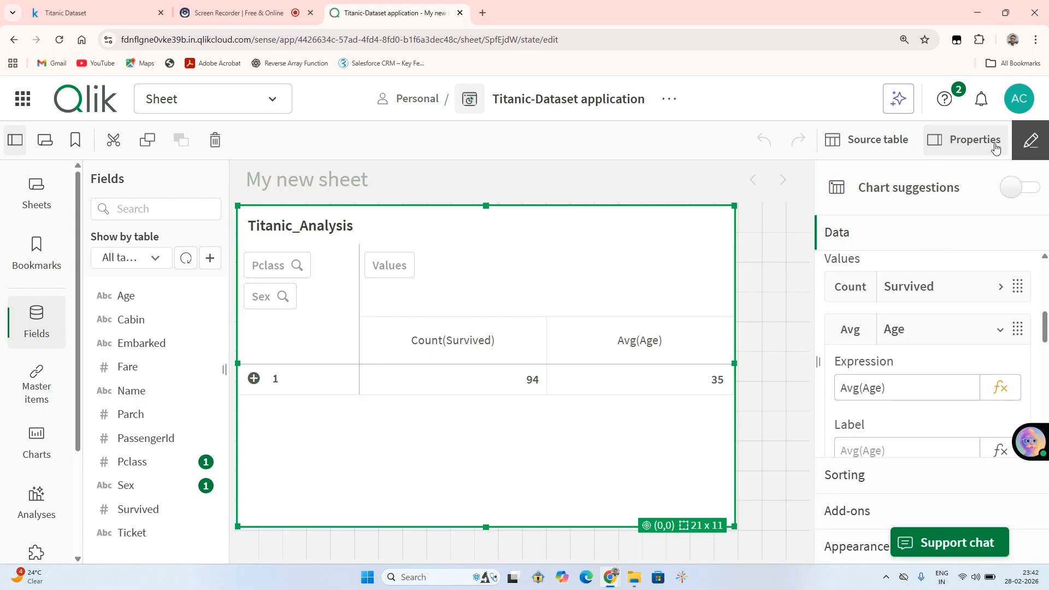
click(1019, 134)
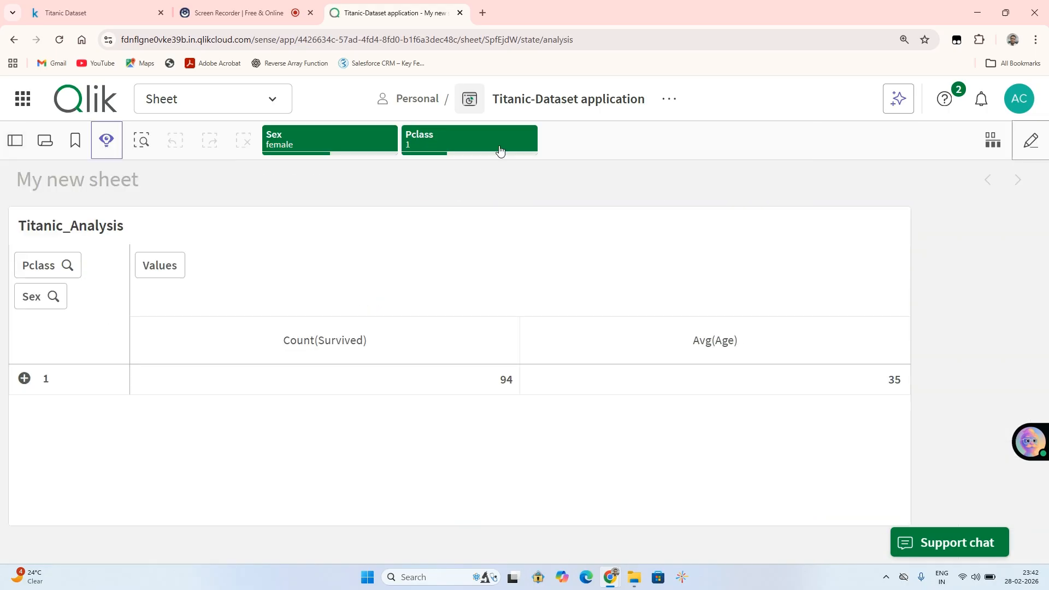
click(343, 149)
click(391, 181)
click(371, 141)
click(391, 181)
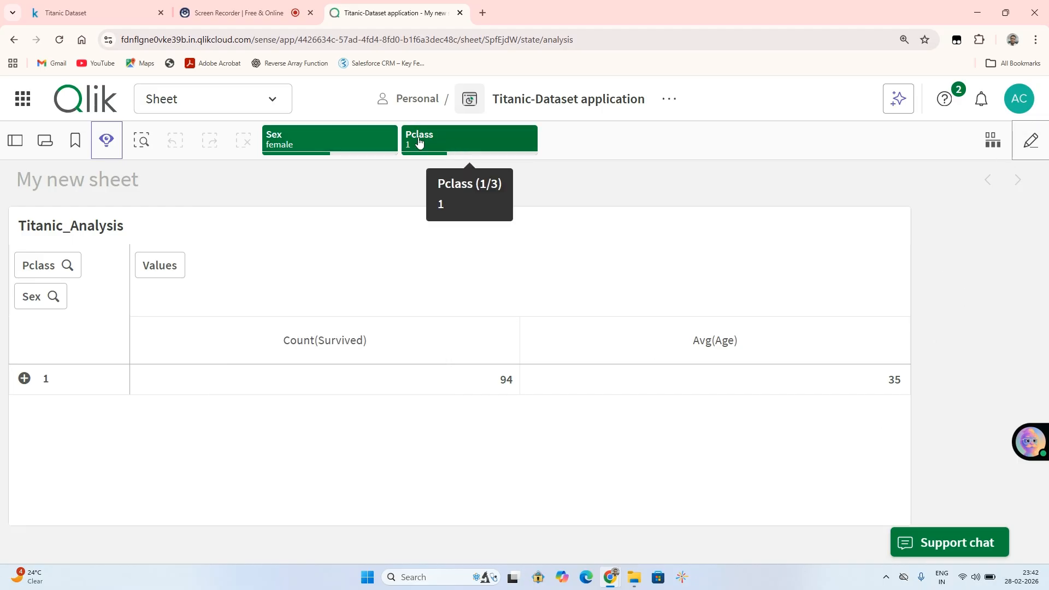
click(56, 267)
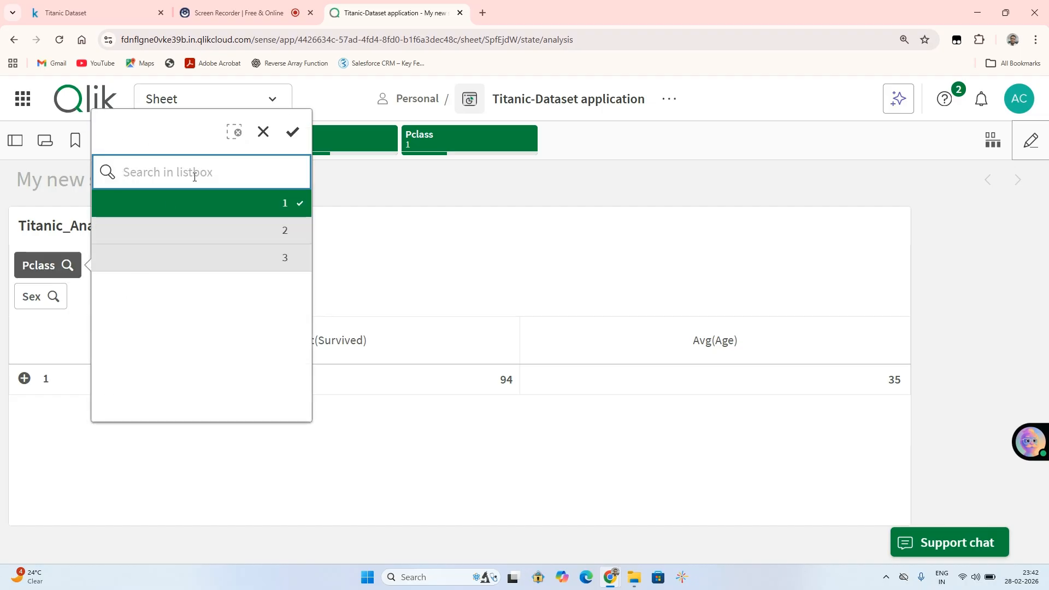
click(262, 133)
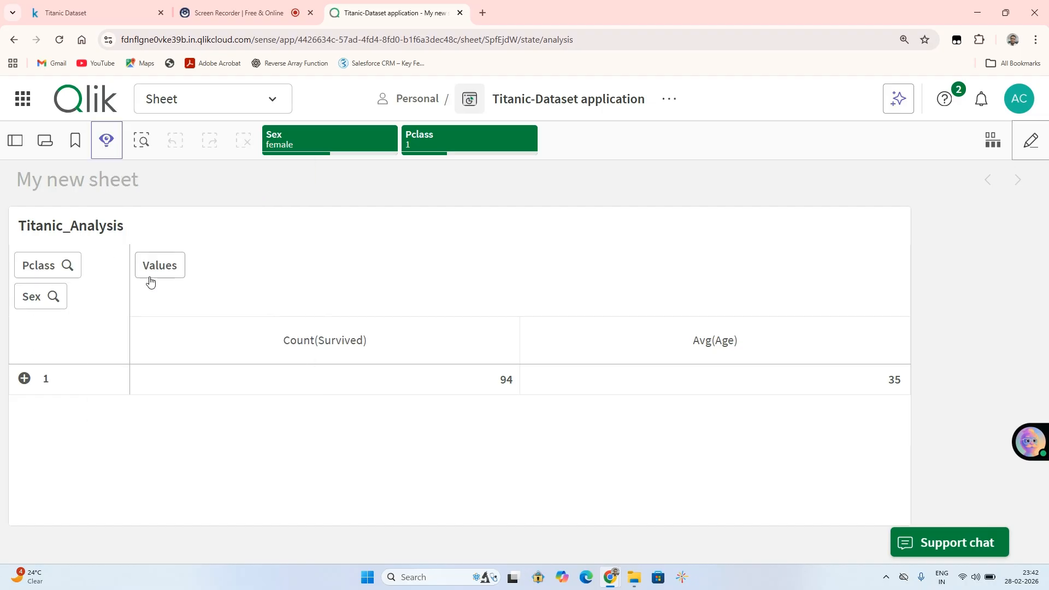
click(52, 296)
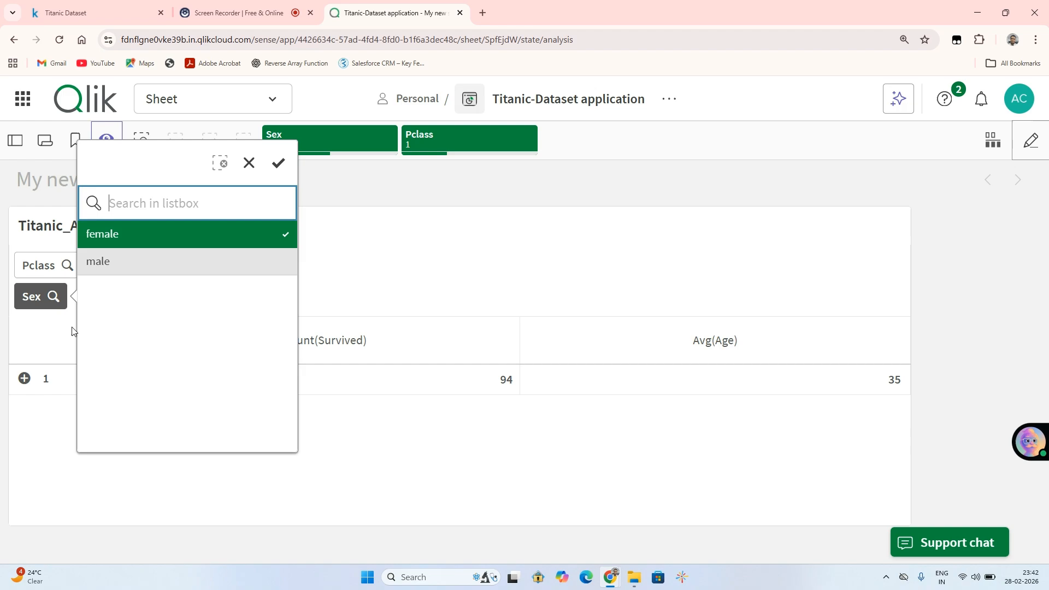
click(252, 163)
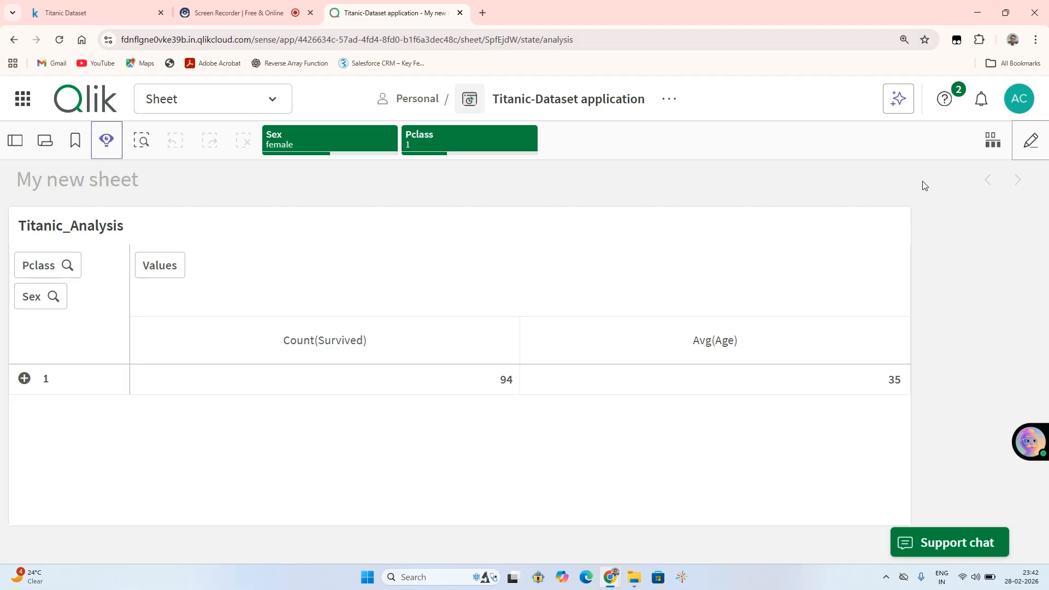
Return to editing the sheet and disable "Always one selected value" in the Pclass field's settings
click(1031, 140)
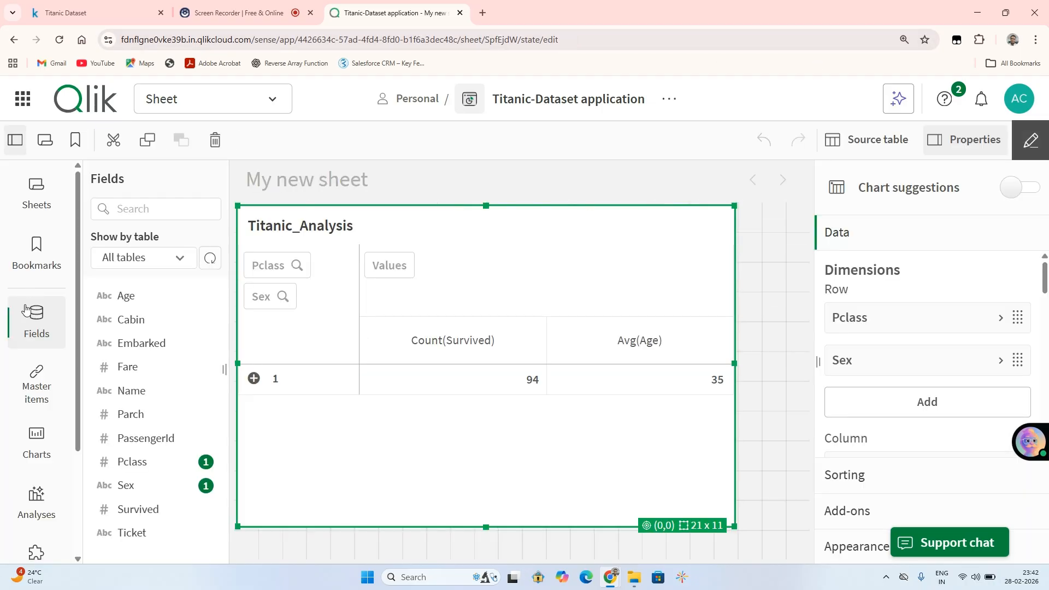
click(34, 339)
click(40, 334)
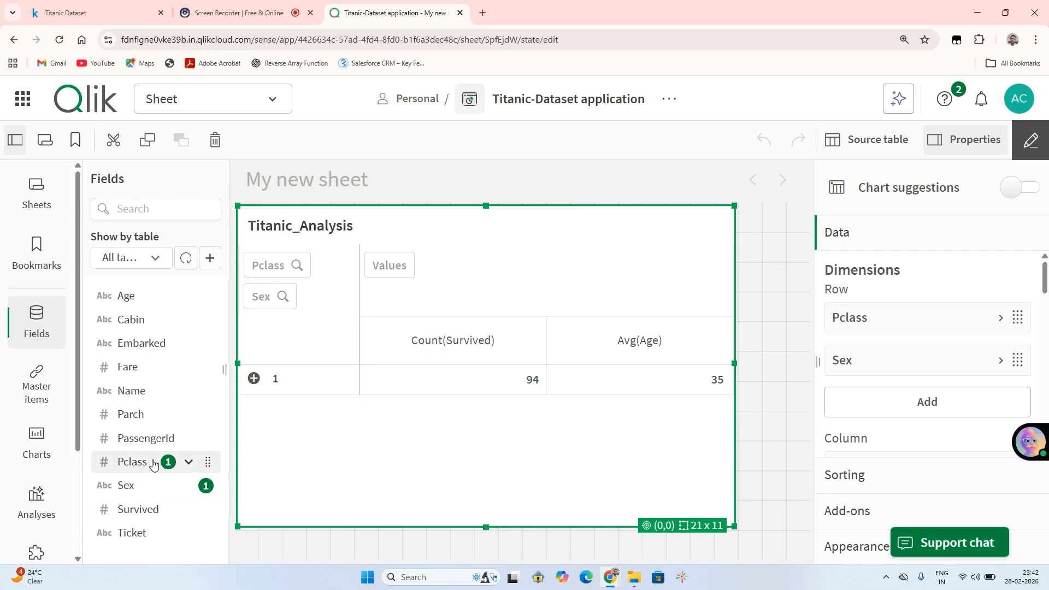
right_click(153, 465)
click(192, 534)
click(390, 329)
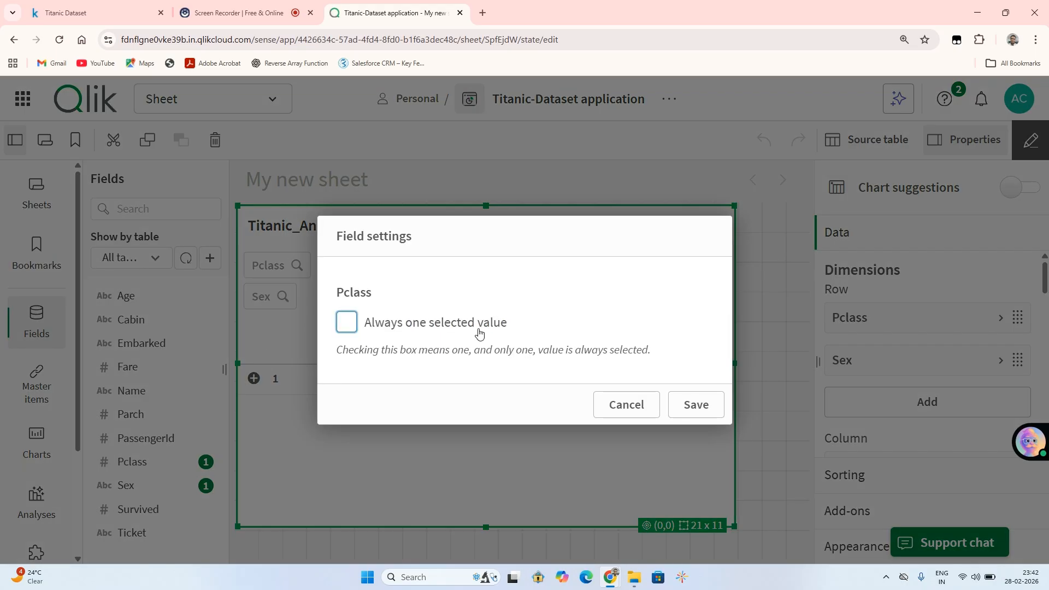
click(694, 404)
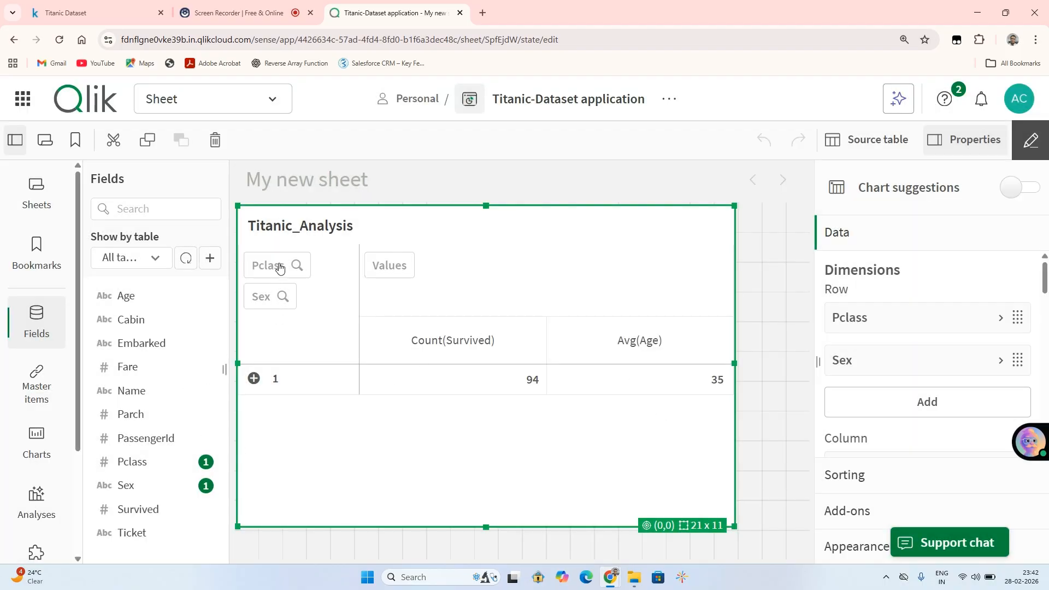
Leave edit mode and add Pclass values 2 and 3 to the selection so that all three classes are selected
click(1019, 140)
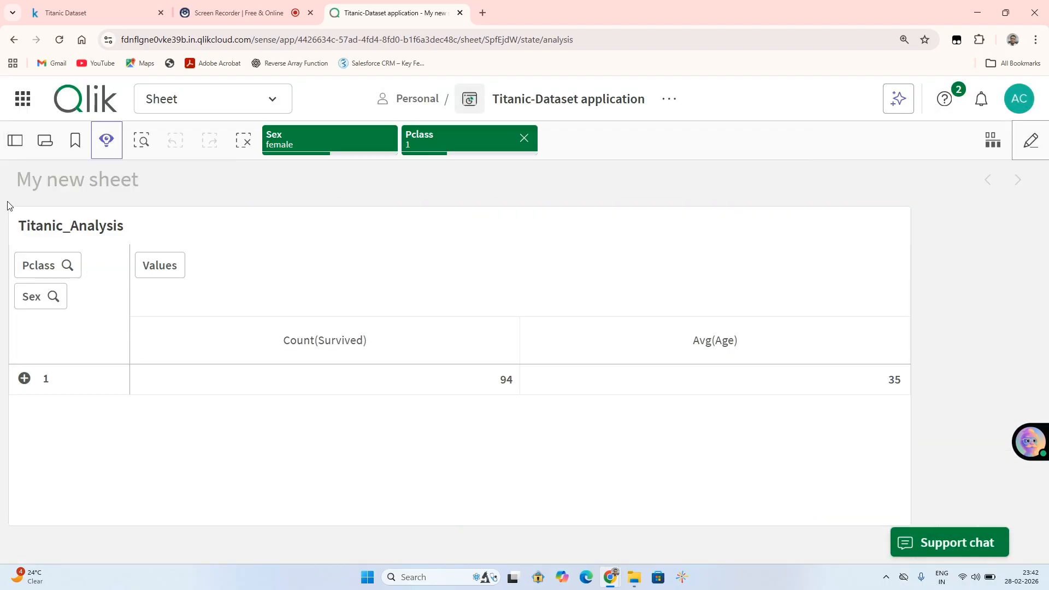
click(33, 264)
click(193, 224)
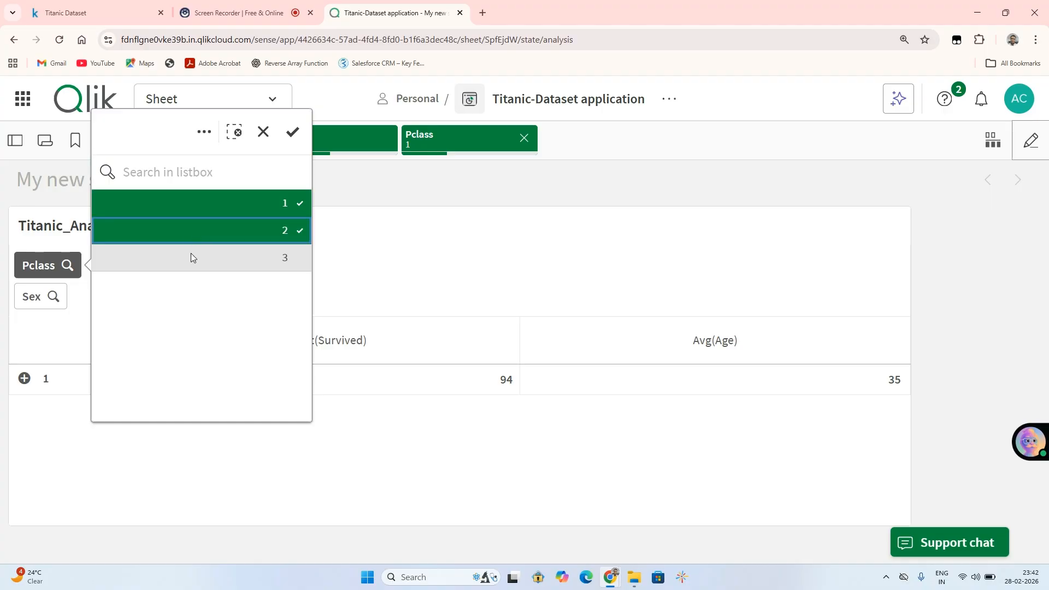
click(192, 257)
click(295, 132)
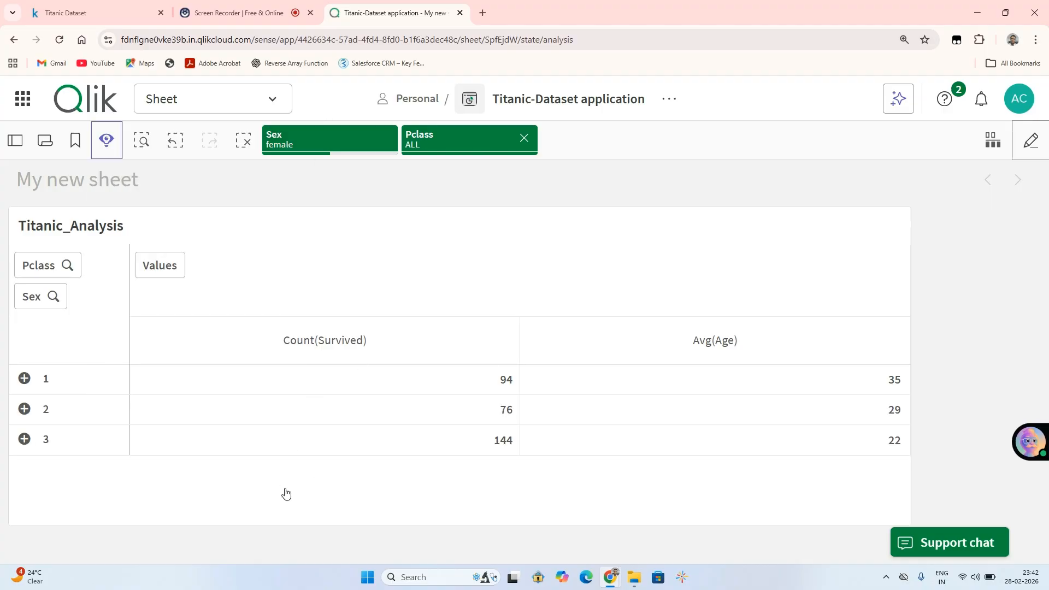
Return to editing the sheet and select the Titanic_Analysis pivot table
click(1031, 141)
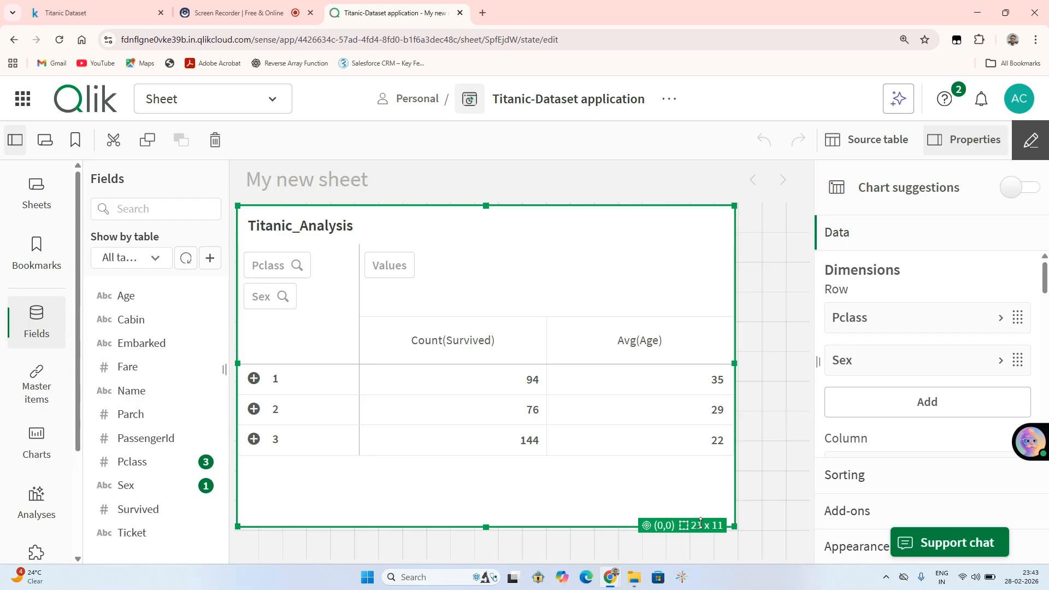
click(240, 12)
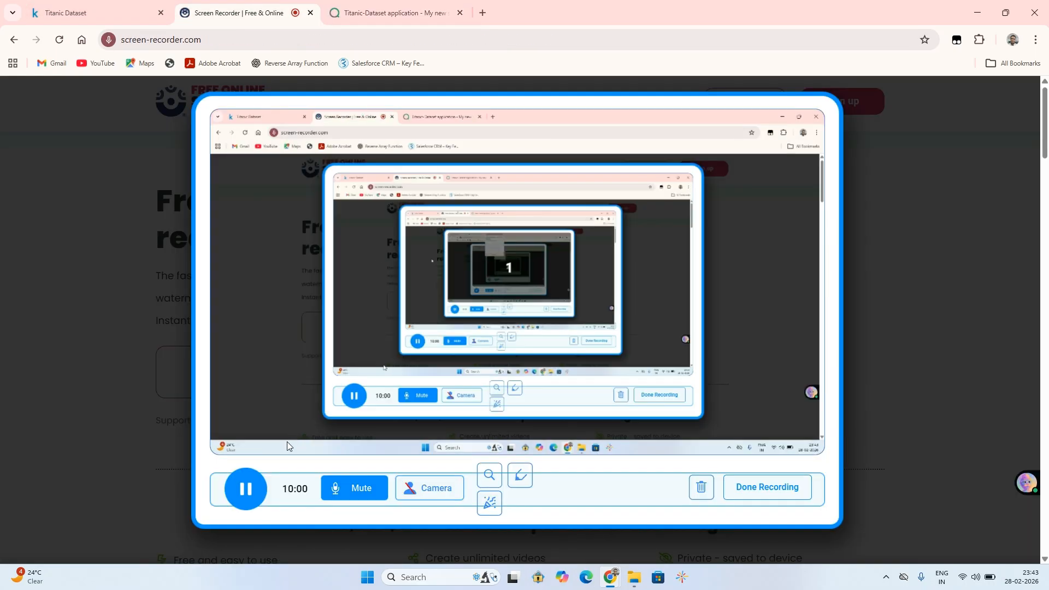
click(384, 12)
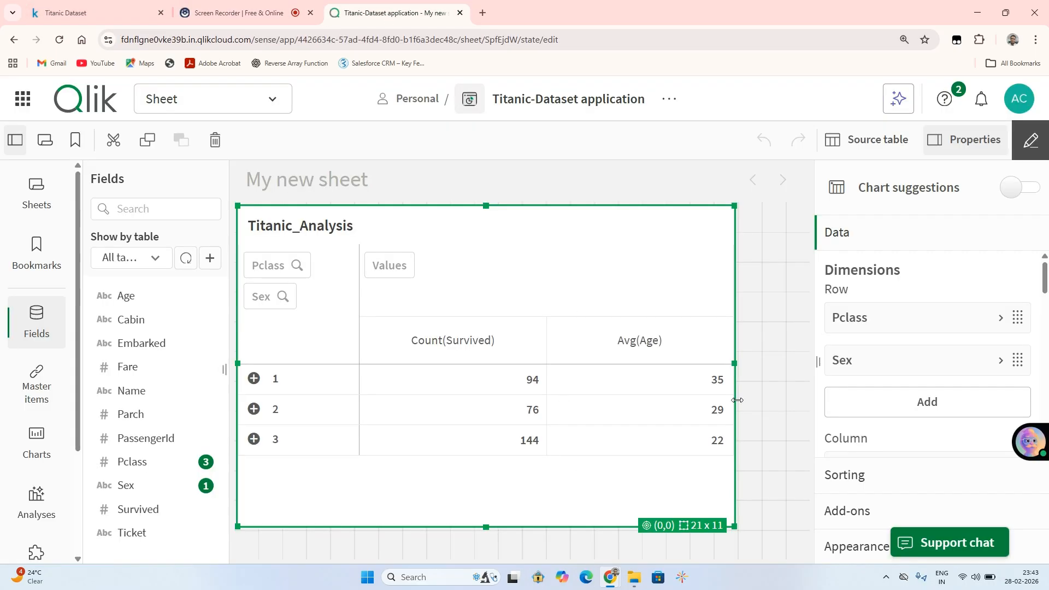
click(784, 349)
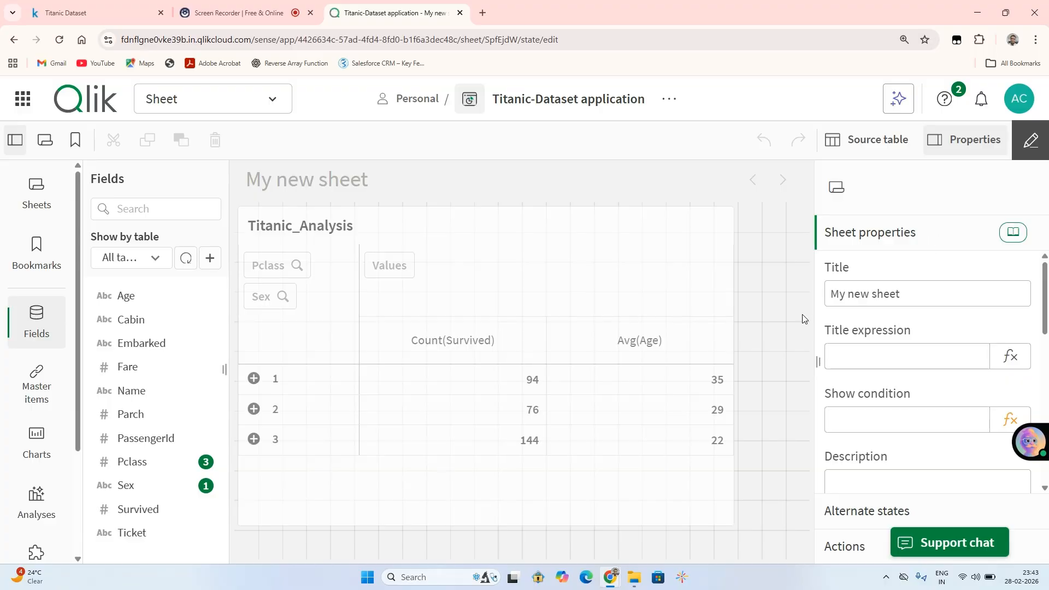
click(583, 303)
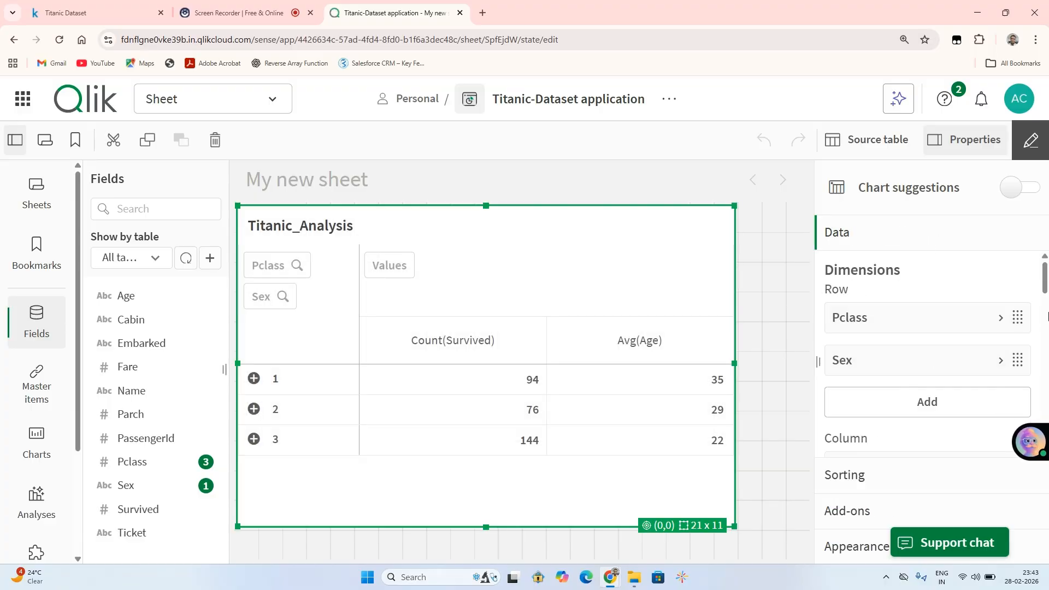
Add Sum(Fare) as a measure to the Titanic_Analysis pivot table
drag(1044, 288, 1038, 320)
scroll(1033, 309, up, 2)
scroll(1033, 322, down, 4)
scroll(1033, 330, down, 2)
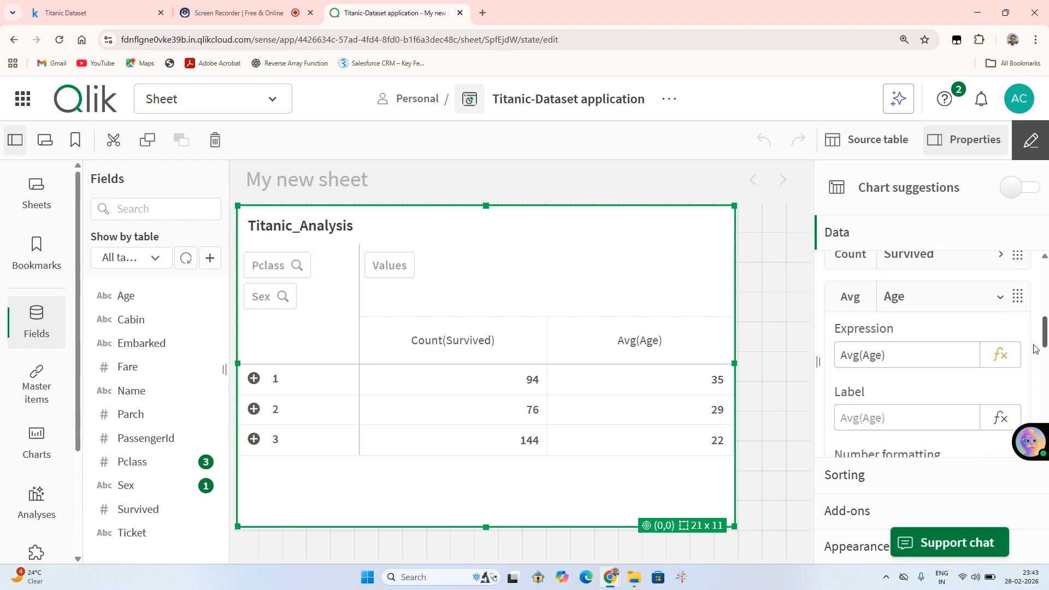
drag(1044, 326, 1046, 421)
click(898, 395)
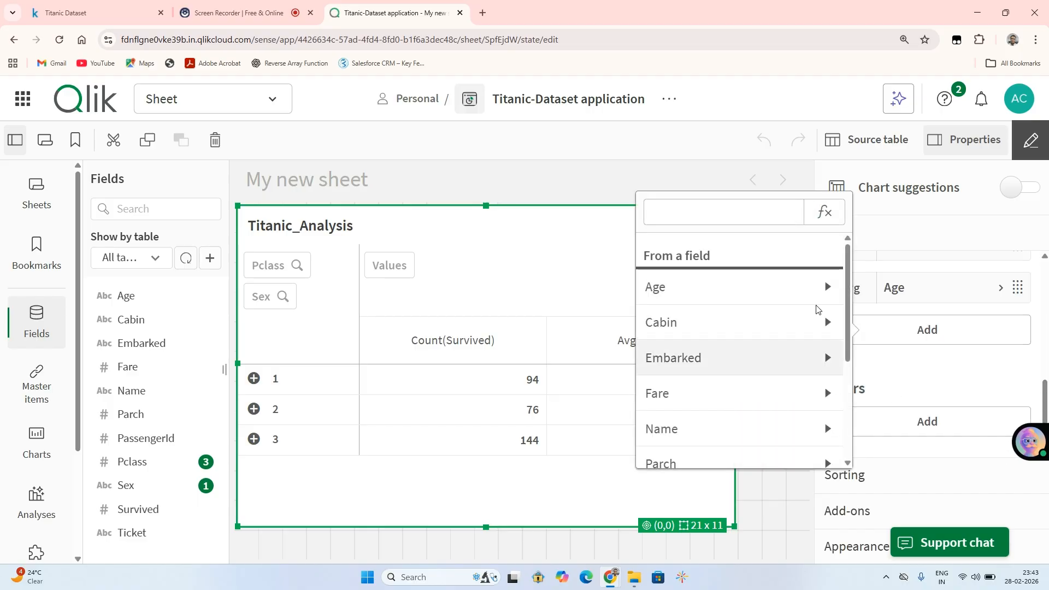
scroll(849, 302, down, 1)
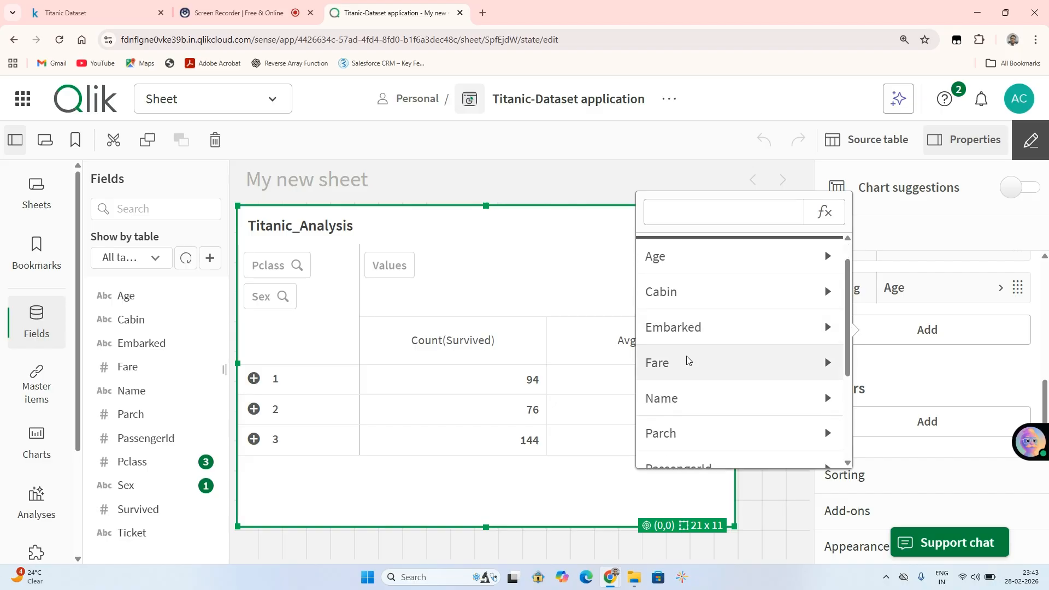
click(778, 368)
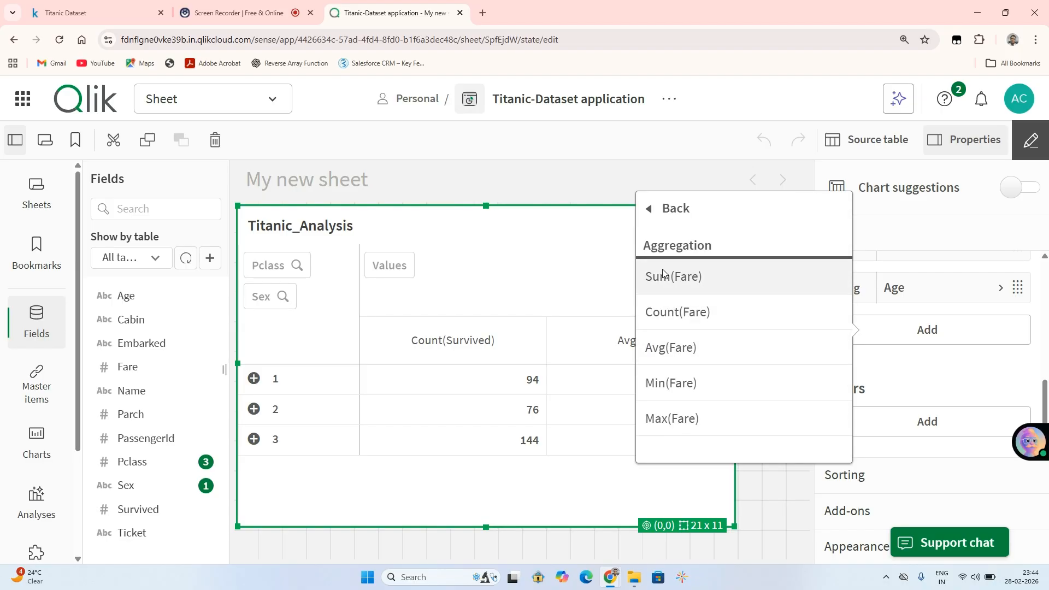
click(703, 283)
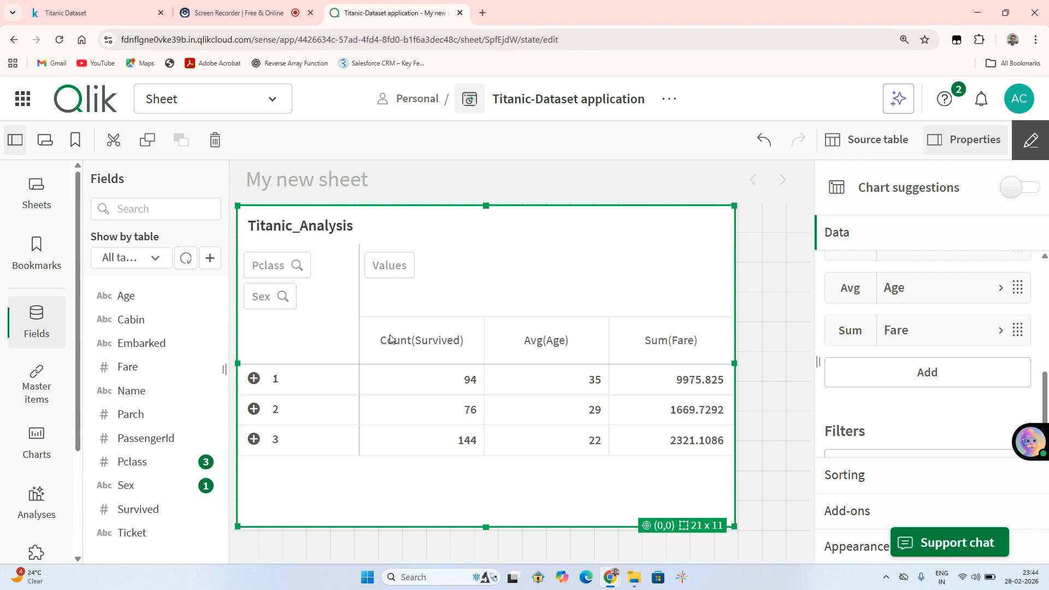
Leave edit mode and clear the Pclass selection
click(1031, 141)
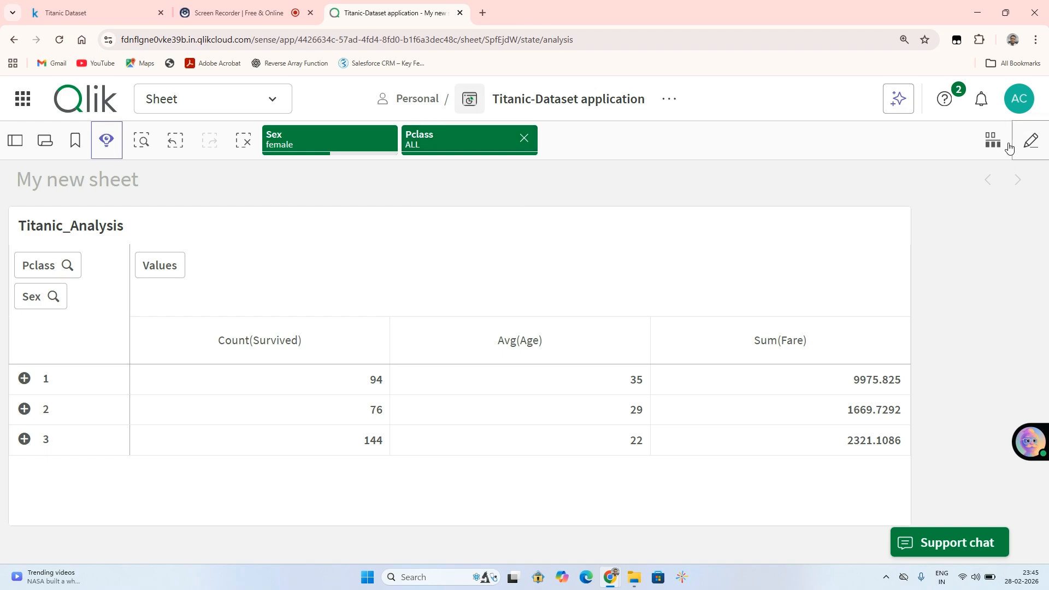
click(525, 137)
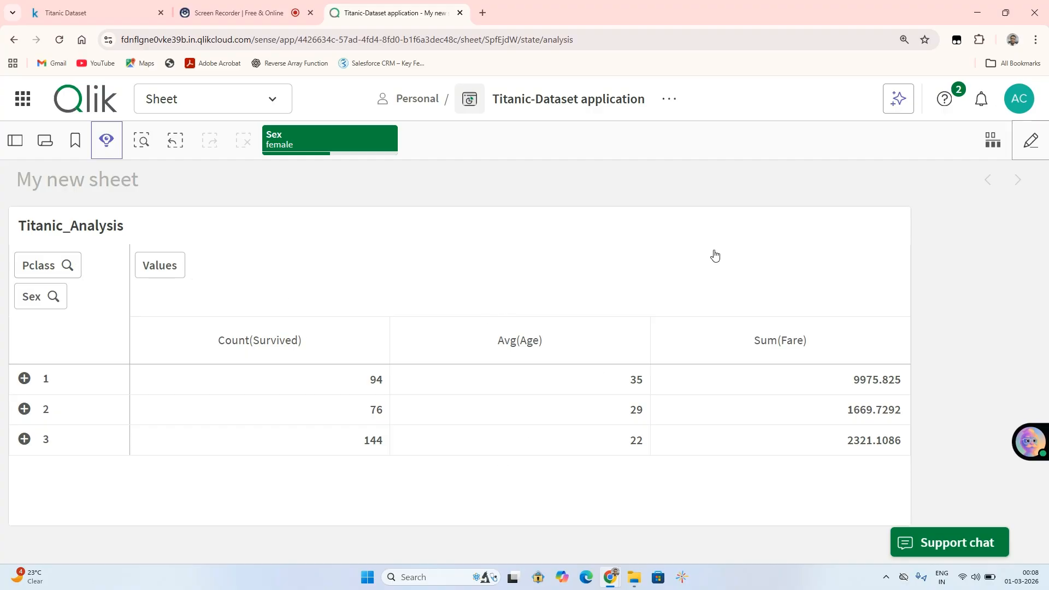
Return to editing the sheet and add Avg(Fare) as another measure to the pivot table
click(1031, 143)
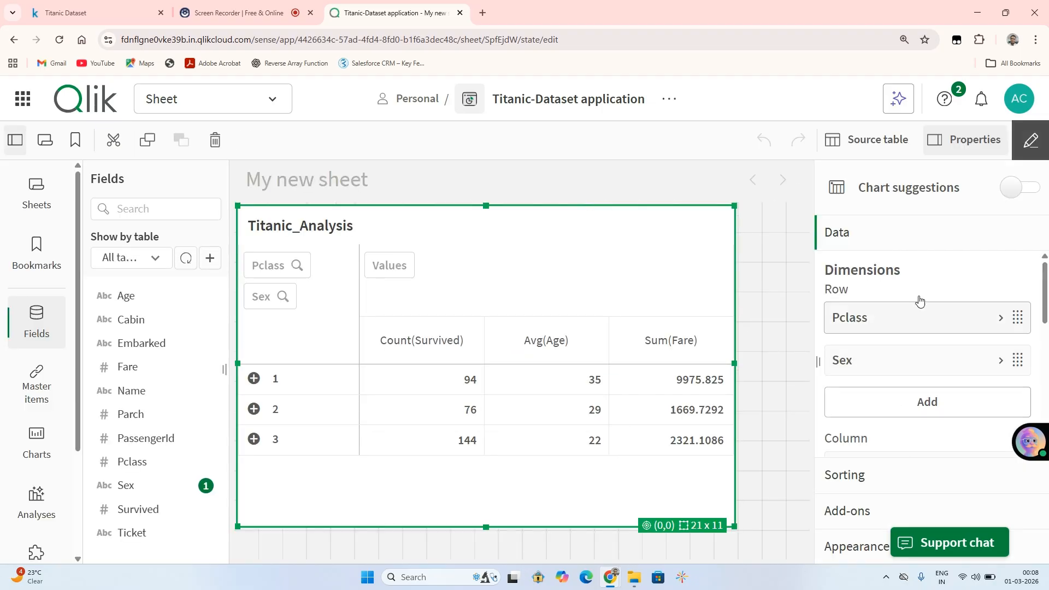
scroll(1043, 312, down, 5)
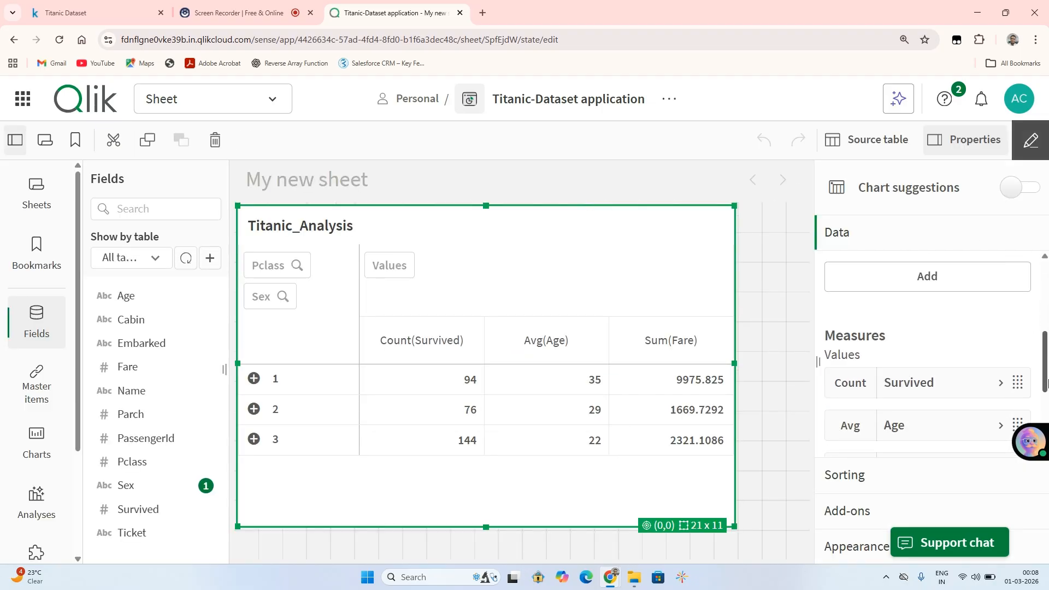
click(894, 385)
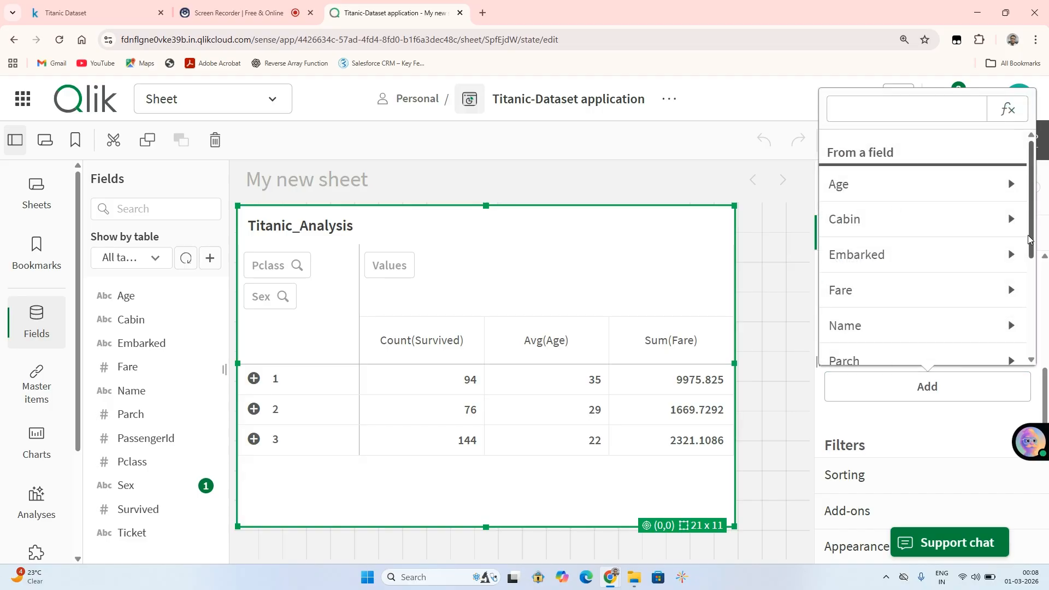
scroll(1024, 281, down, 3)
scroll(1017, 313, down, 2)
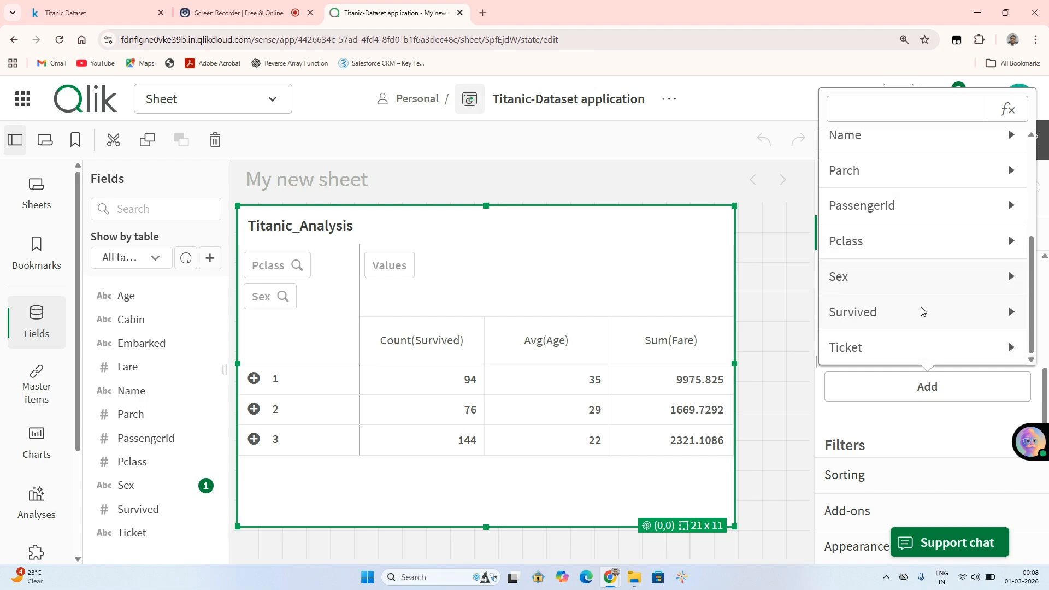
click(923, 347)
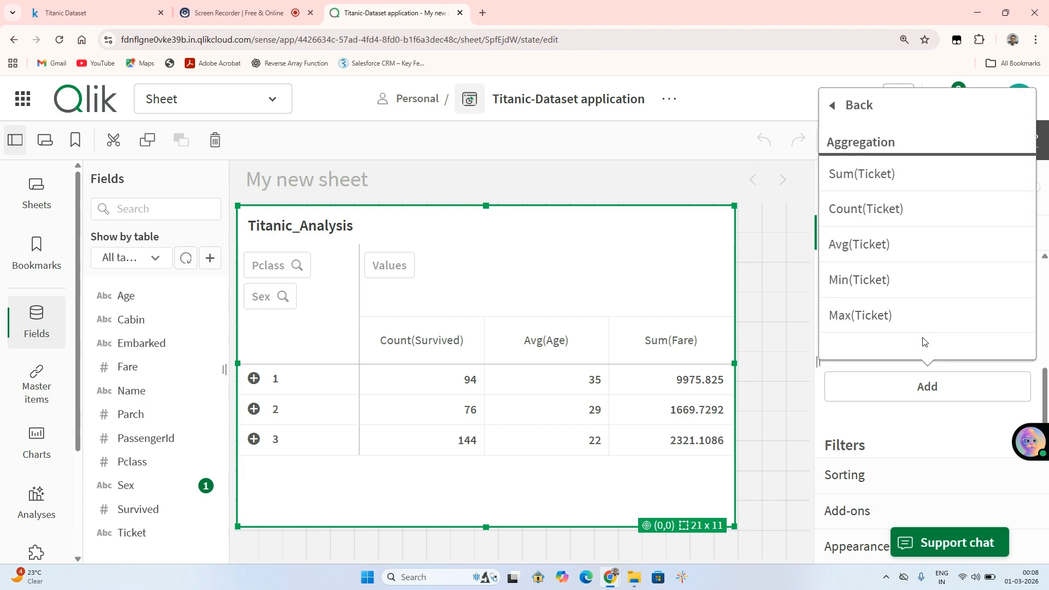
click(860, 106)
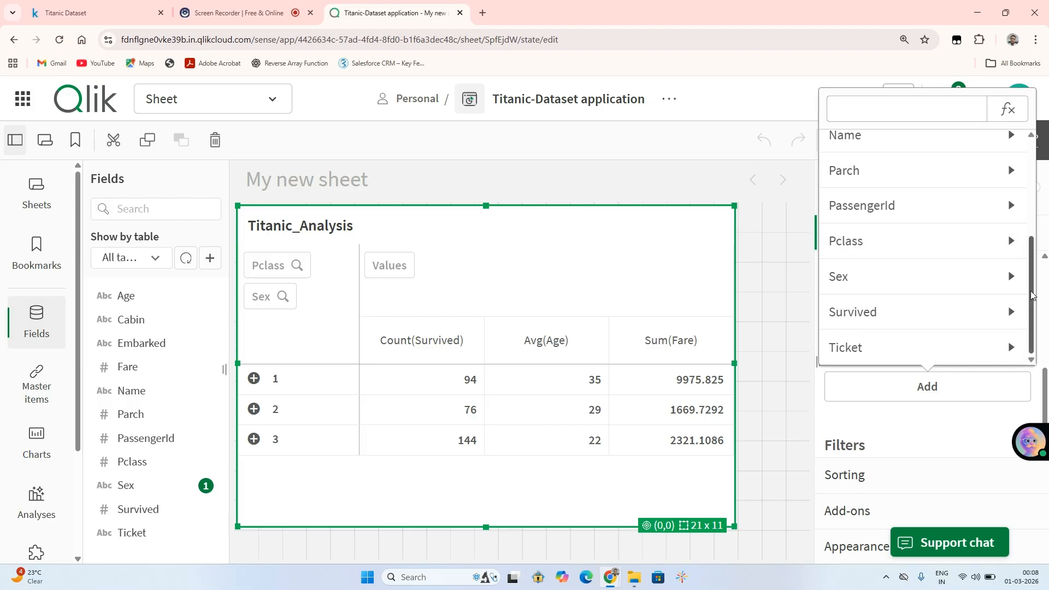
scroll(885, 213, up, 3)
click(886, 180)
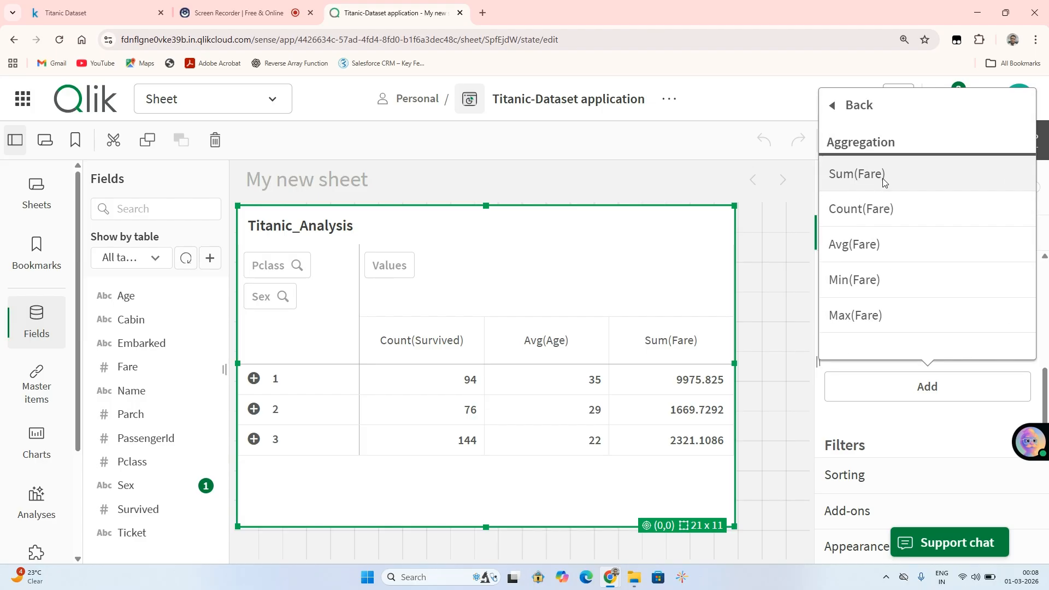
click(856, 245)
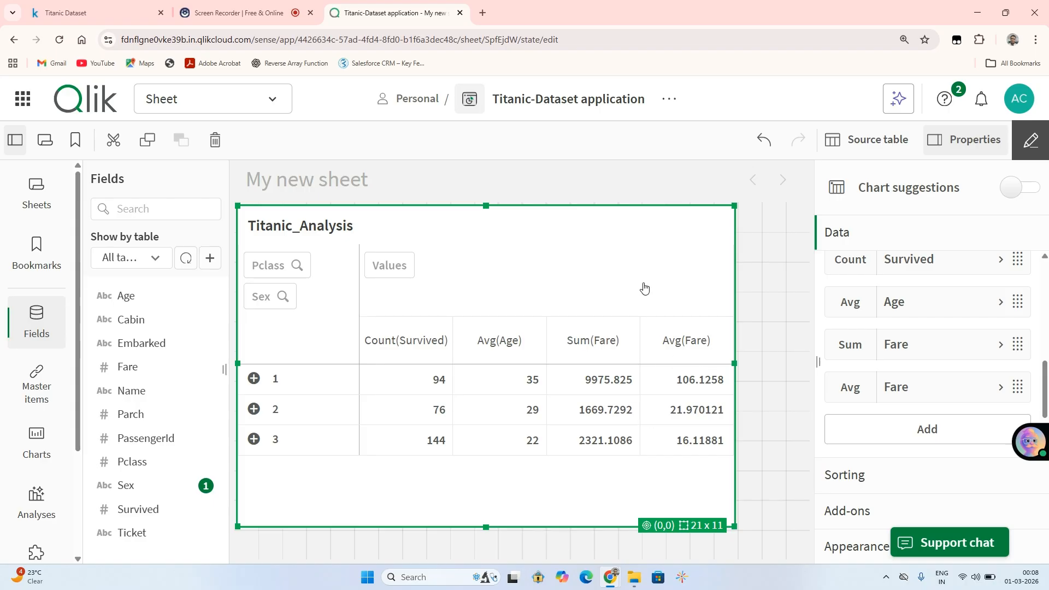
Leave edit mode and switch the Sex selection from female to male in the pivot table
click(1031, 140)
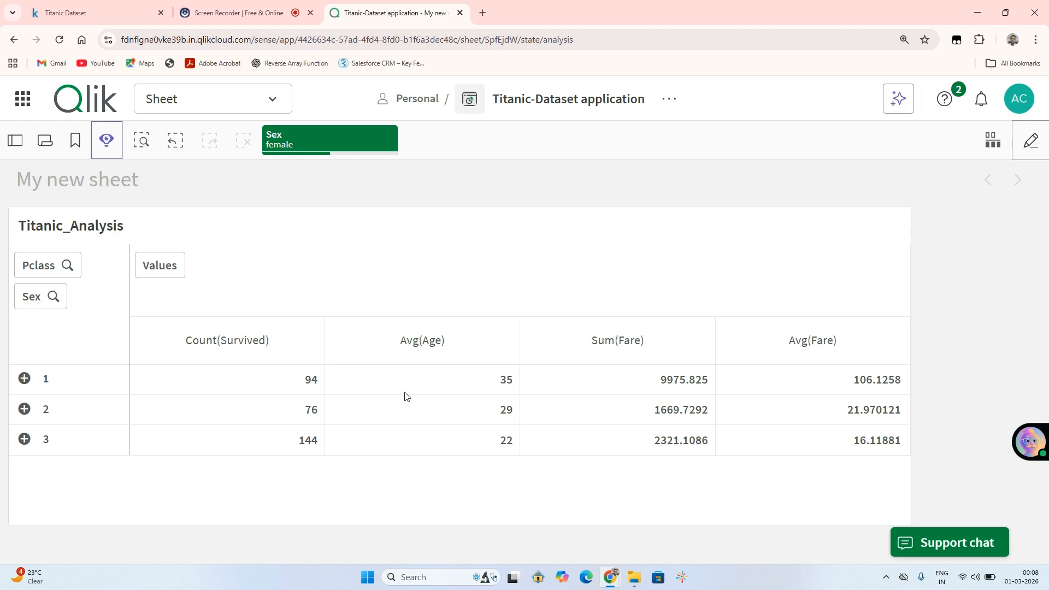
click(44, 294)
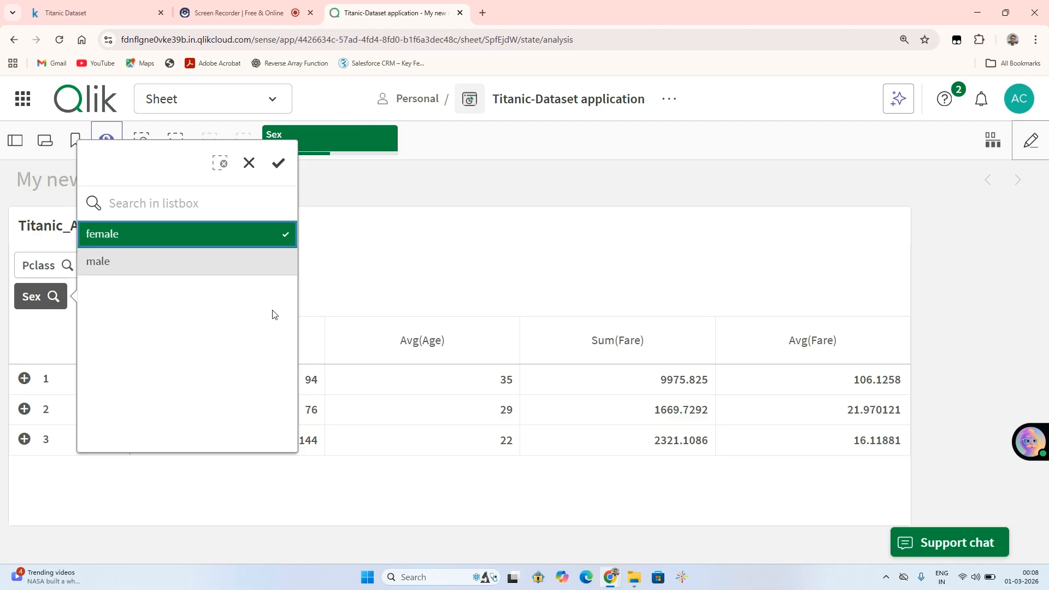
click(571, 474)
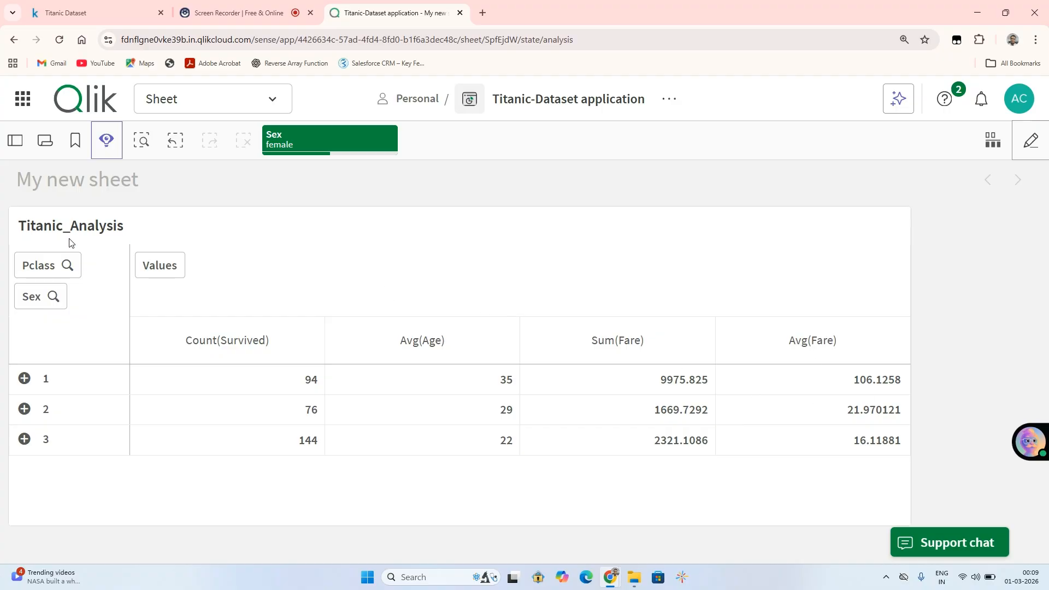
click(37, 300)
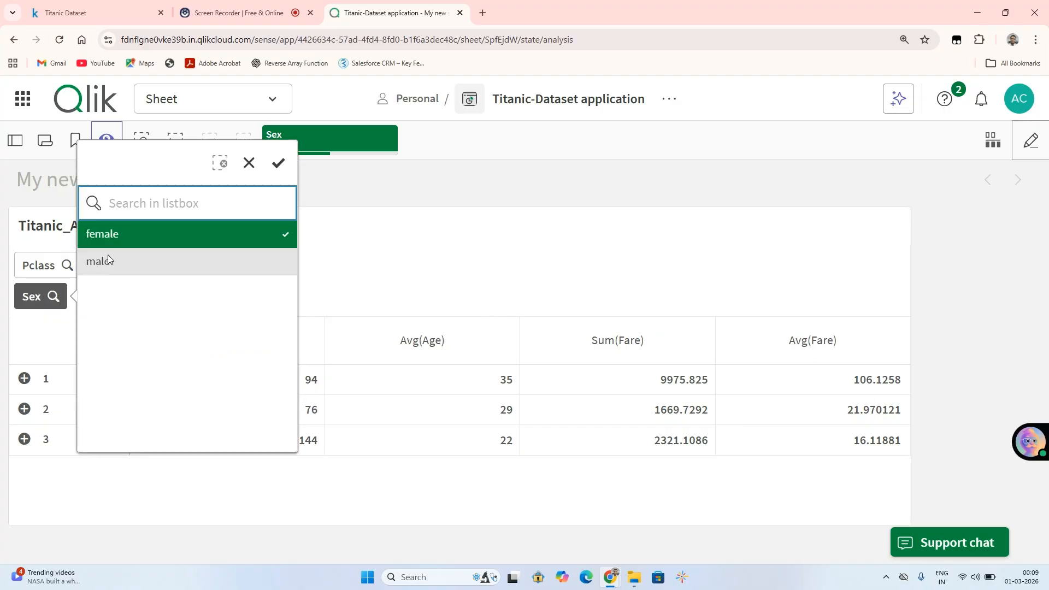
click(108, 257)
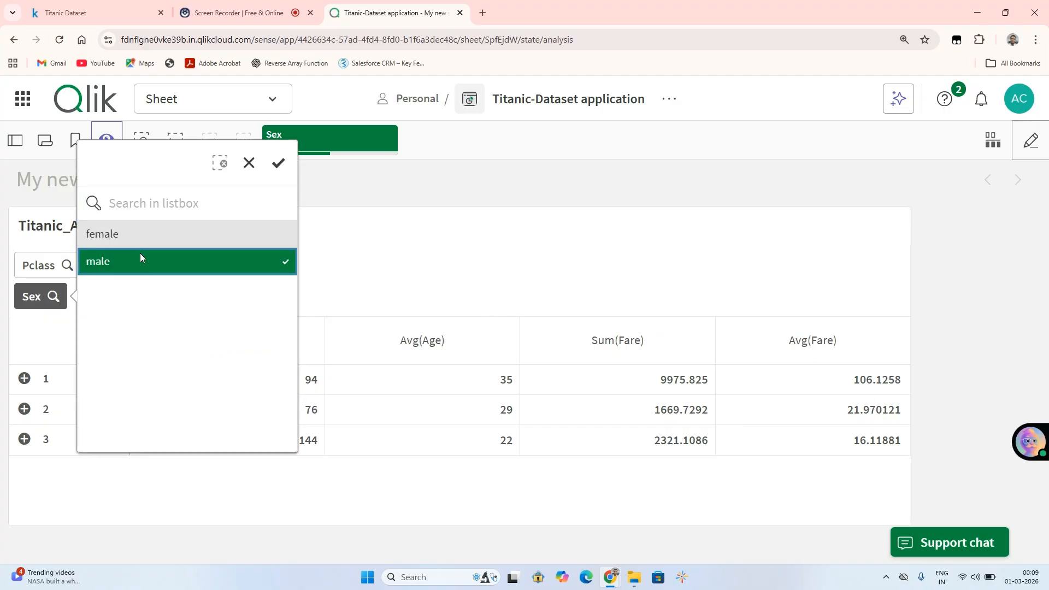
click(277, 163)
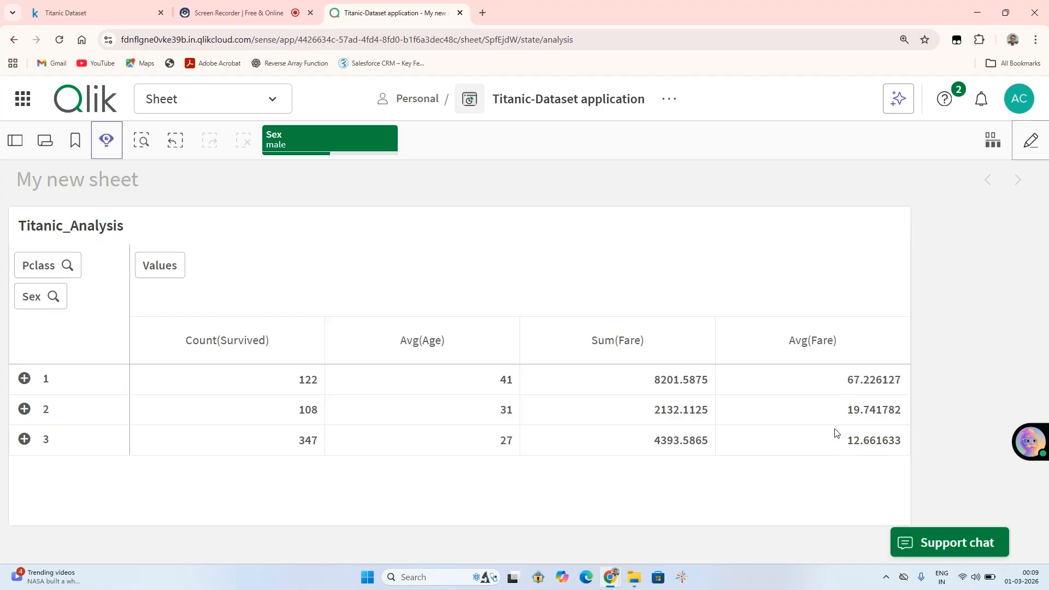
Return to editing the sheet and set the Avg(Fare) measure's number formatting to Number with the 1,000 format
click(1038, 155)
scroll(944, 344, down, 5)
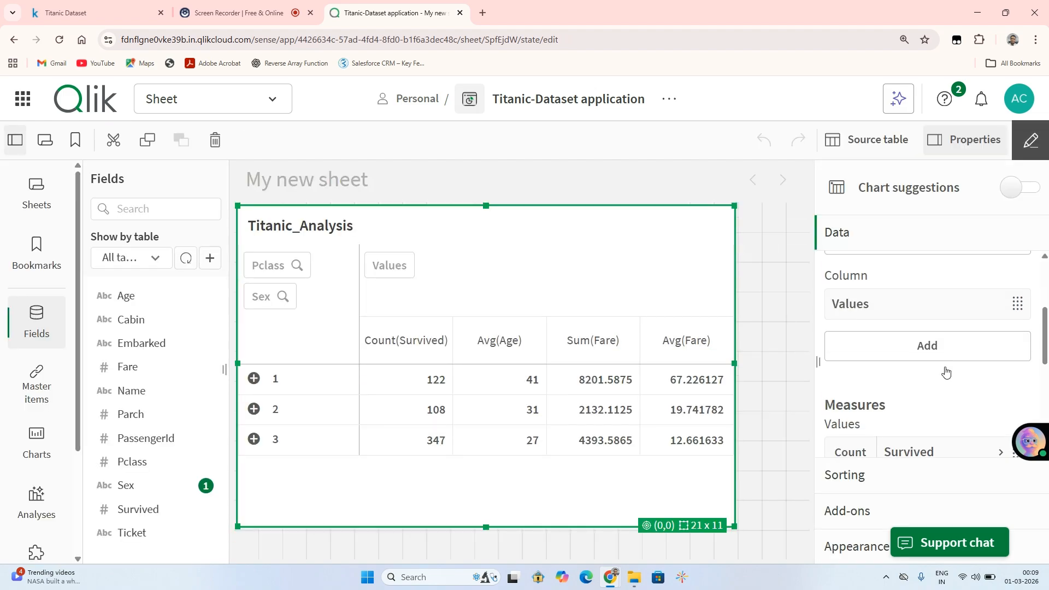
scroll(947, 371, down, 5)
scroll(947, 372, up, 2)
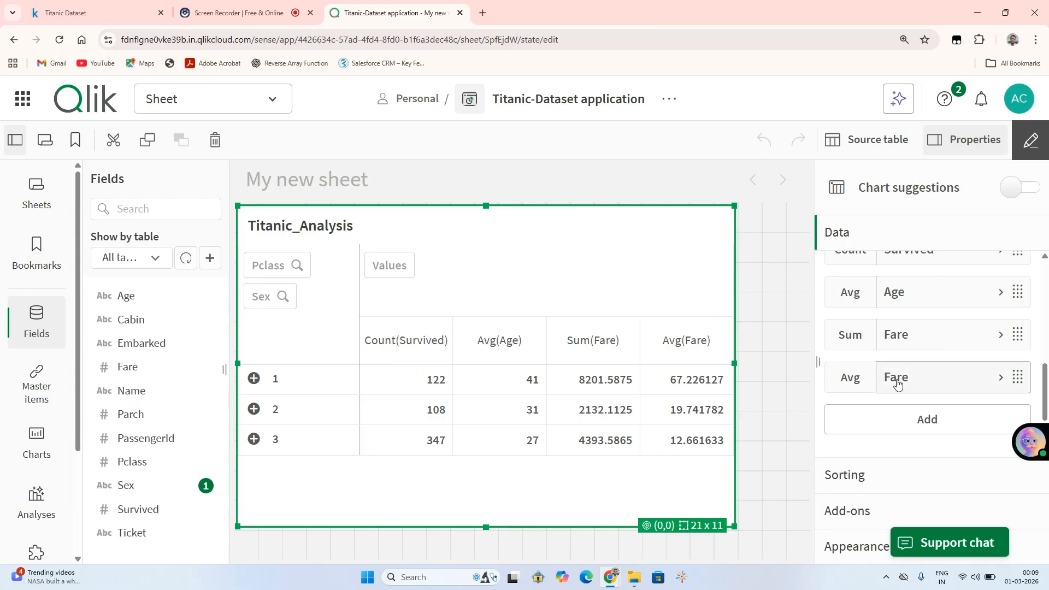
click(897, 384)
scroll(897, 385, down, 3)
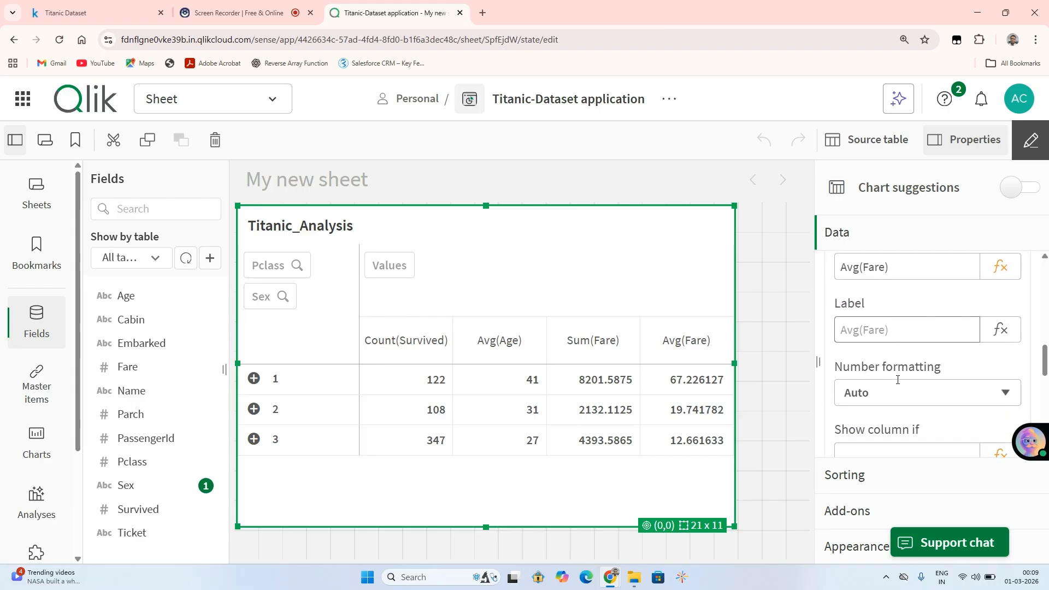
click(909, 364)
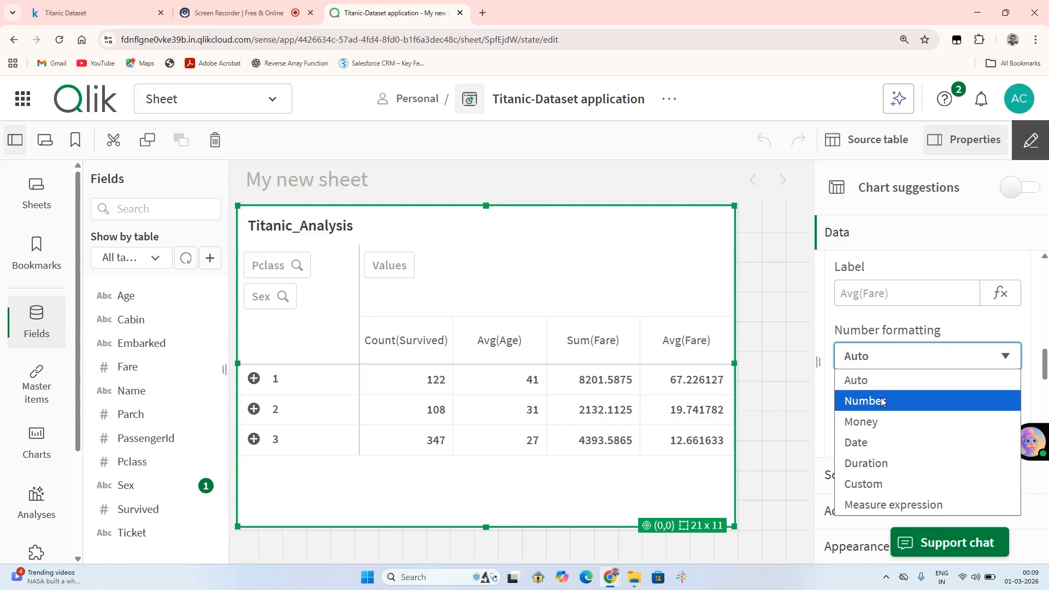
click(881, 400)
click(889, 374)
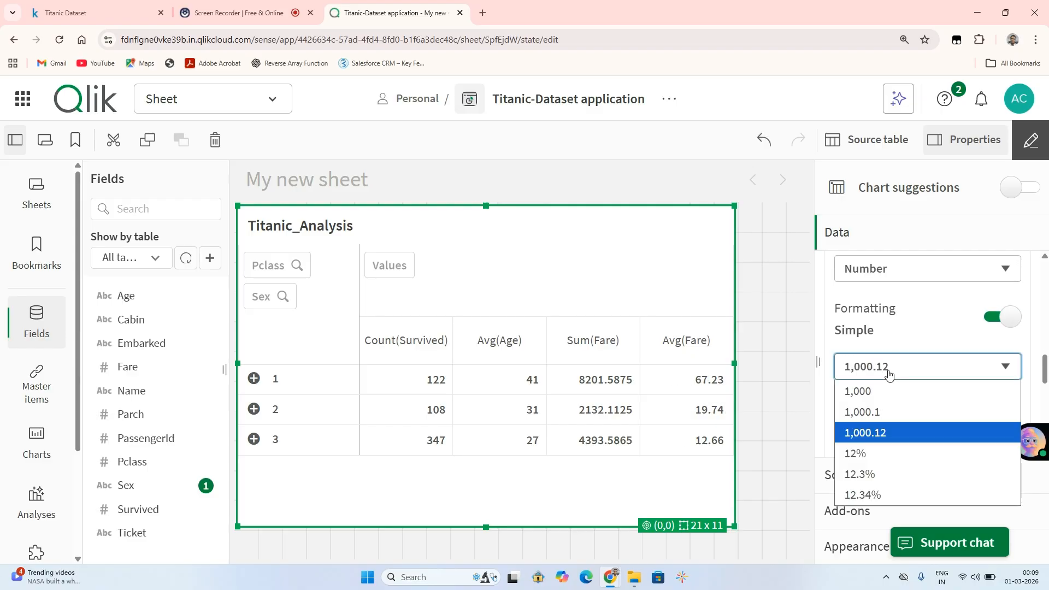
click(851, 392)
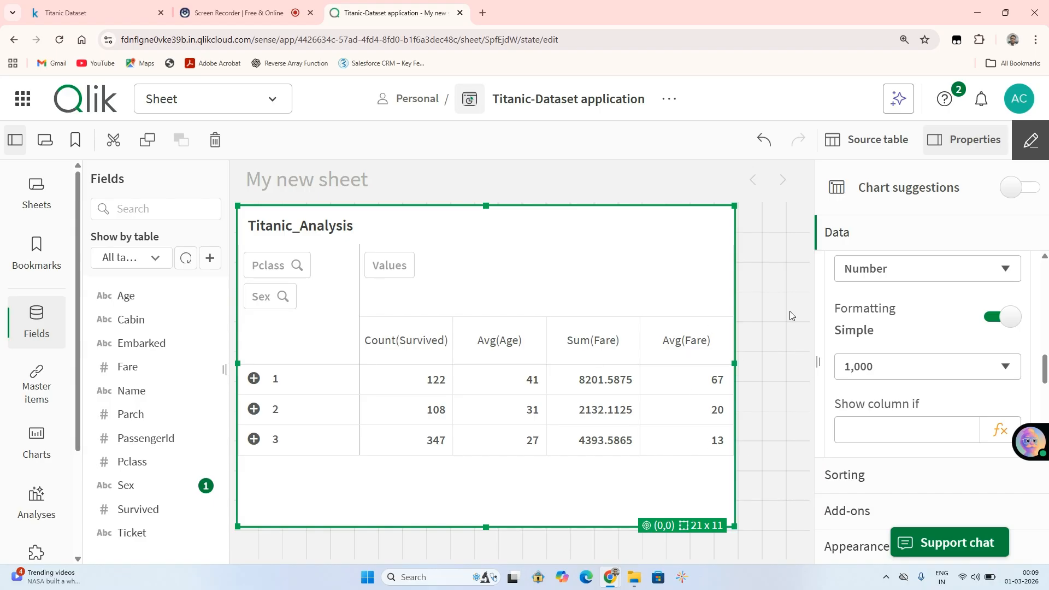
Set the Sum(Fare) measure's number formatting to Number with the 1,000 format
scroll(885, 329, up, 3)
scroll(865, 374, up, 1)
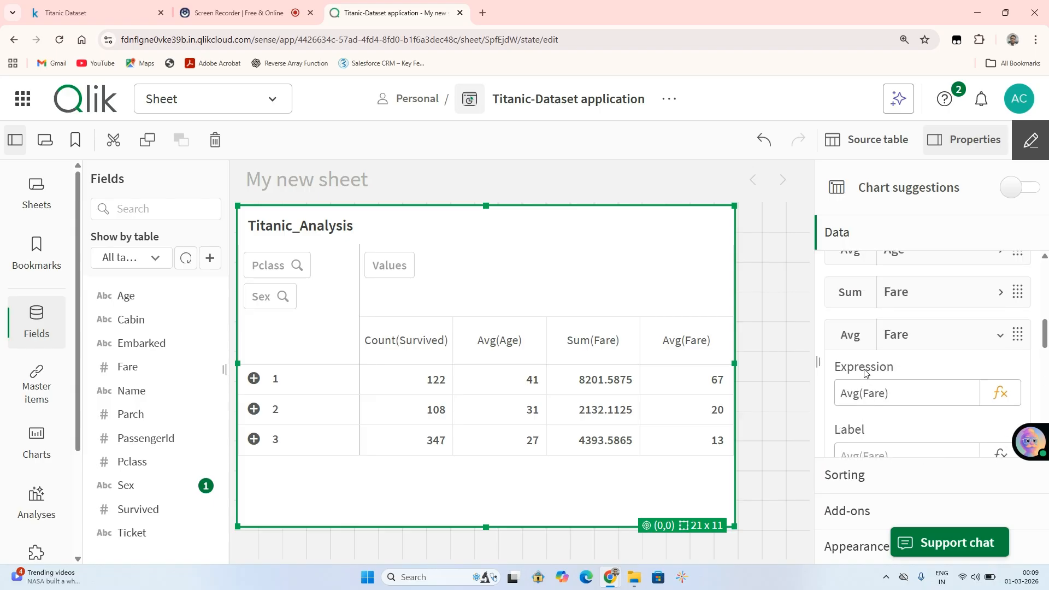
click(899, 296)
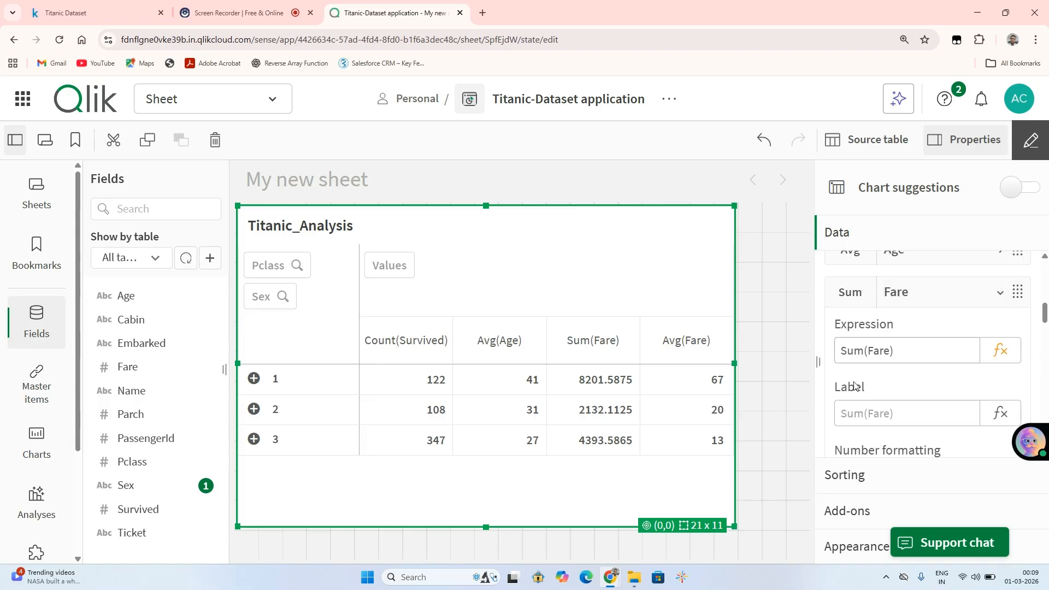
scroll(855, 388, down, 3)
click(871, 395)
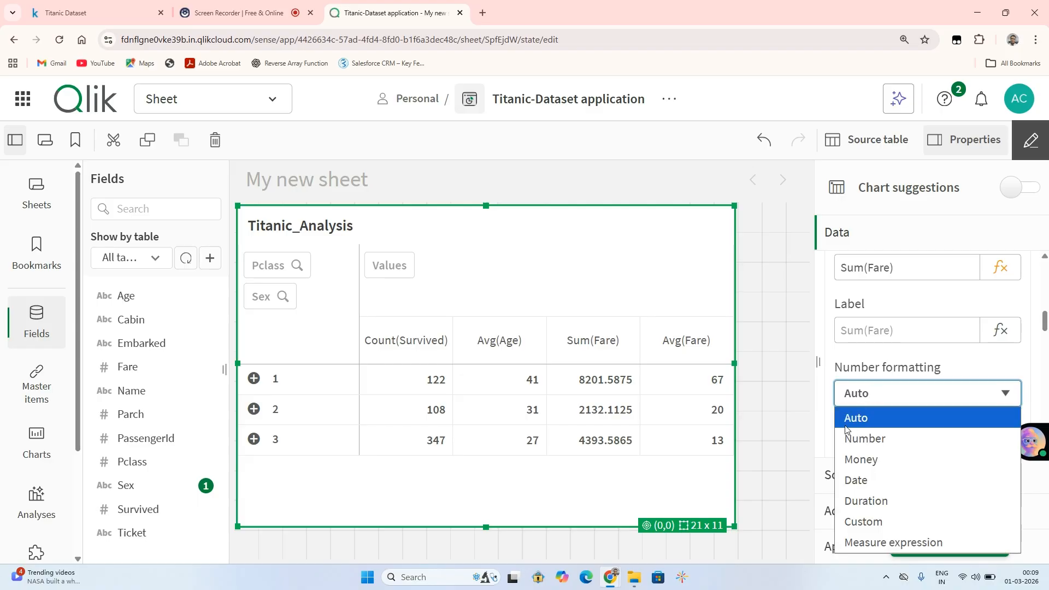
click(850, 437)
scroll(893, 331, down, 3)
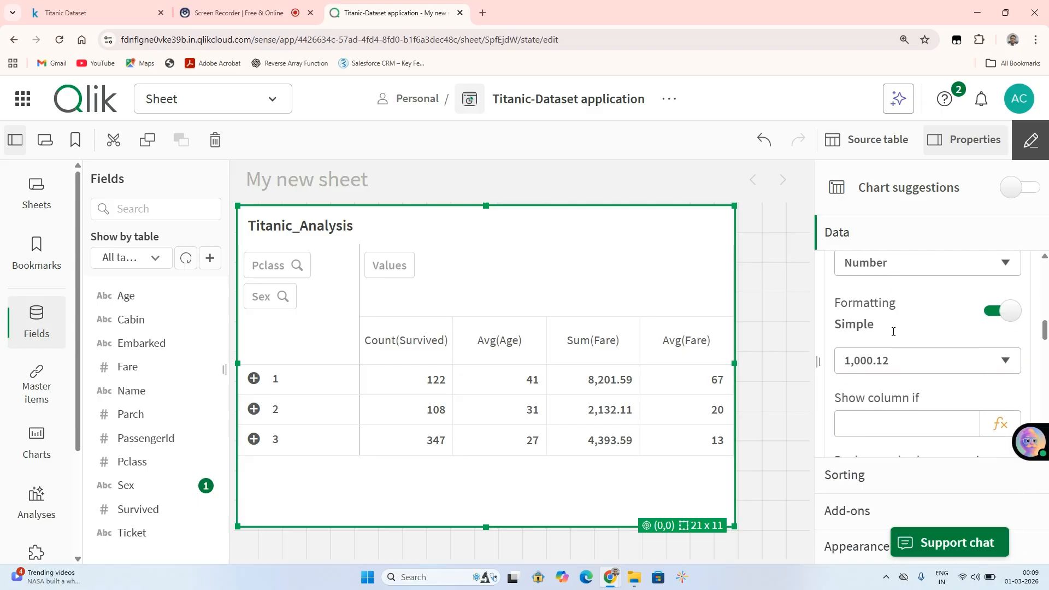
click(891, 361)
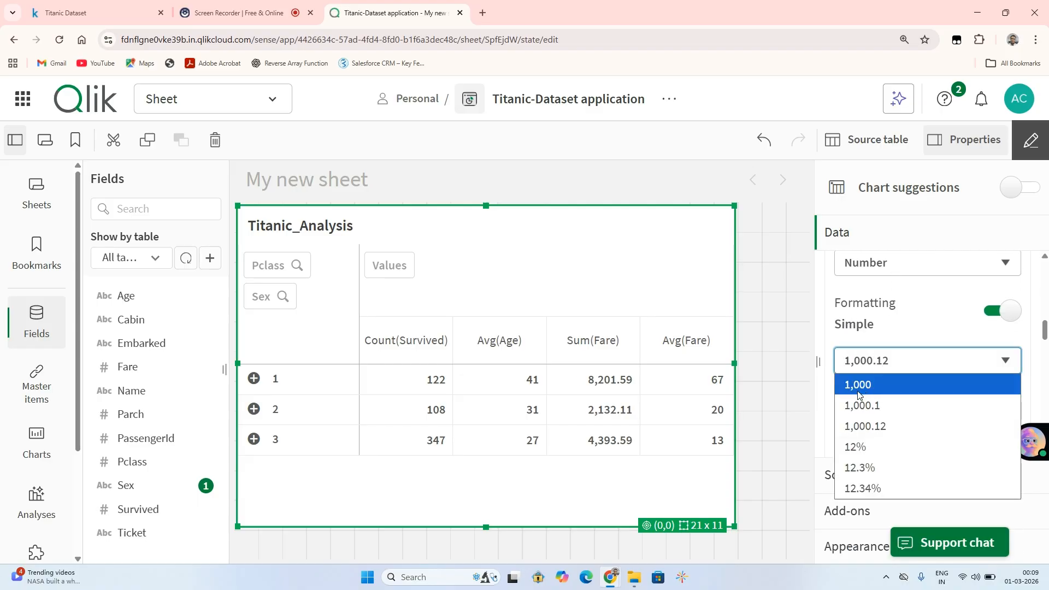
click(858, 385)
scroll(858, 391, down, 3)
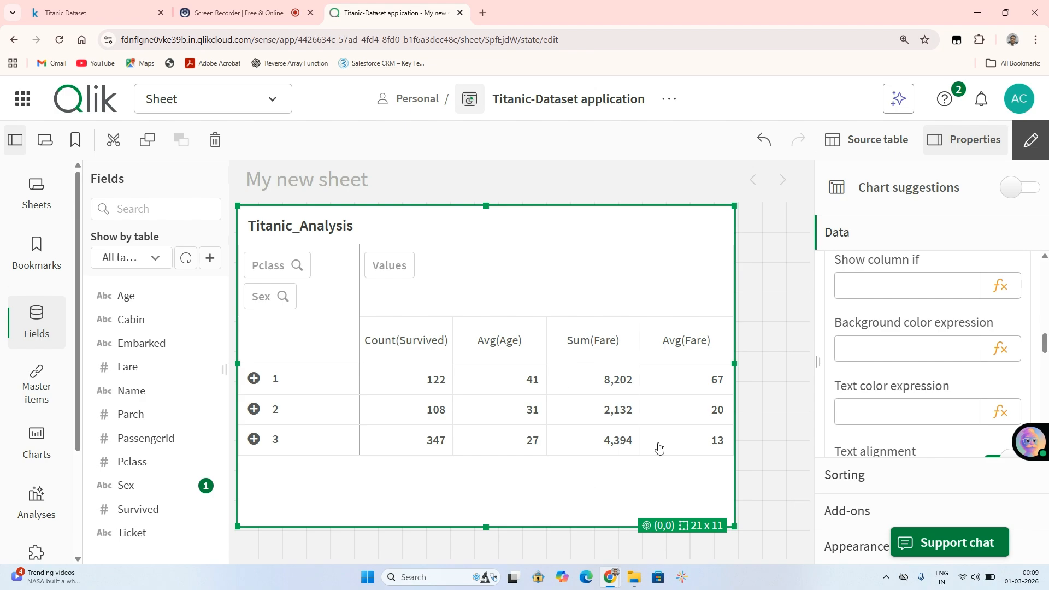
Leave edit mode and filter the pivot table to Pclass 2, keeping male as the Sex selection
click(1042, 145)
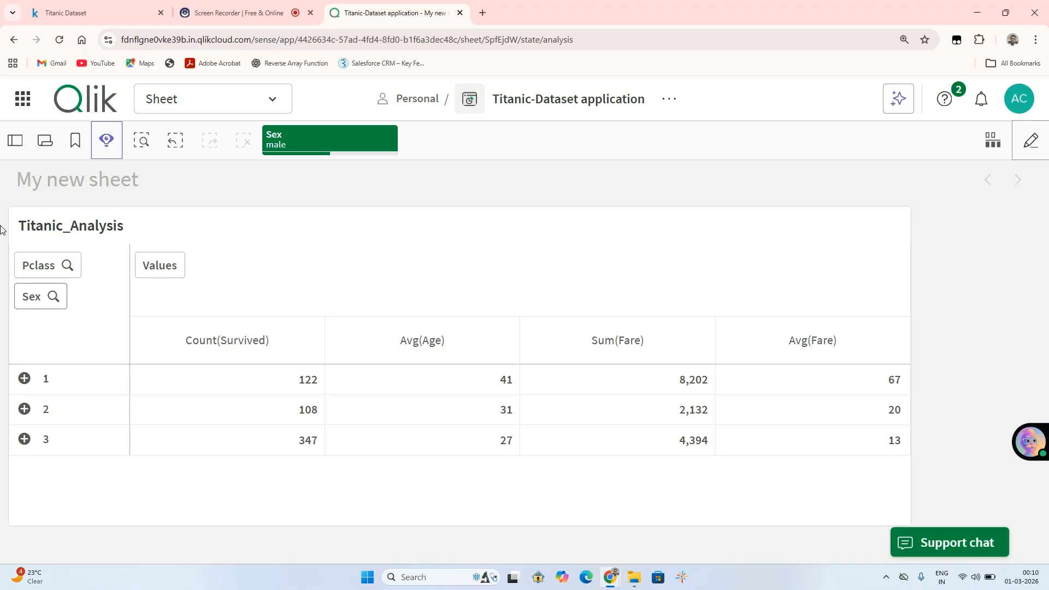
click(60, 273)
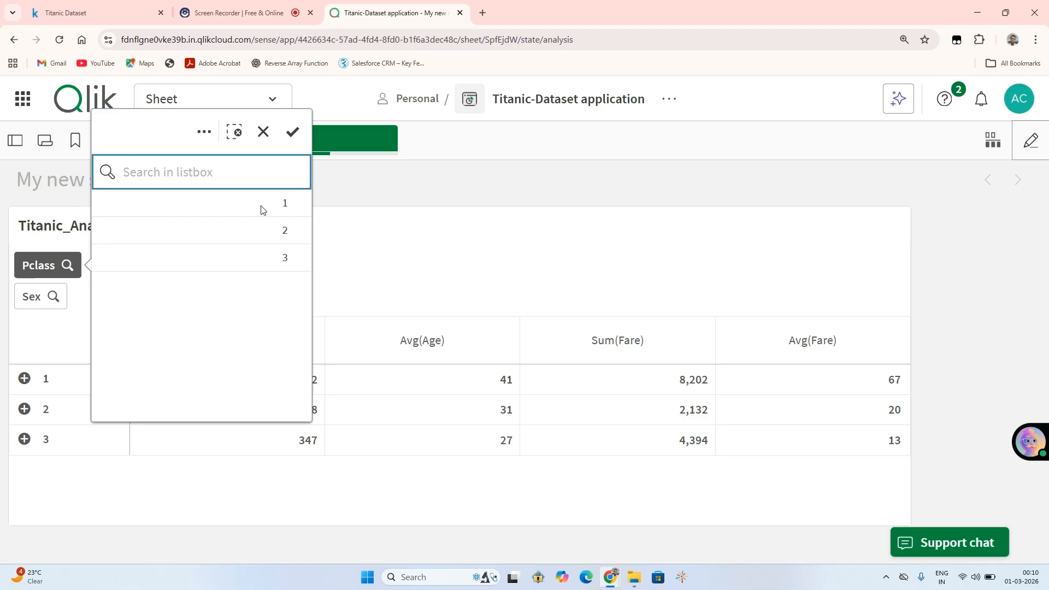
click(288, 205)
click(283, 229)
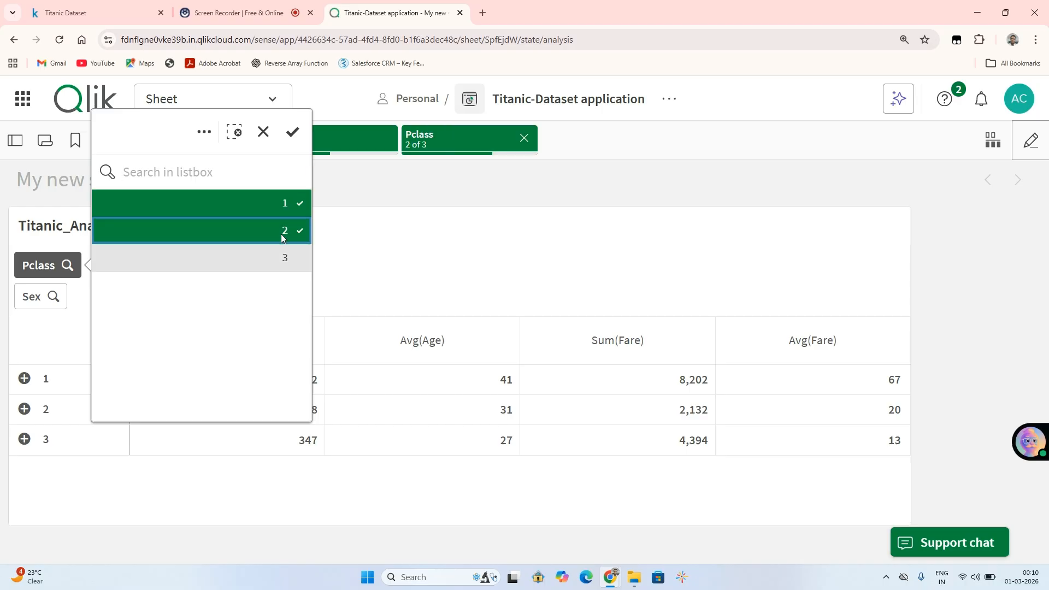
click(286, 210)
click(293, 132)
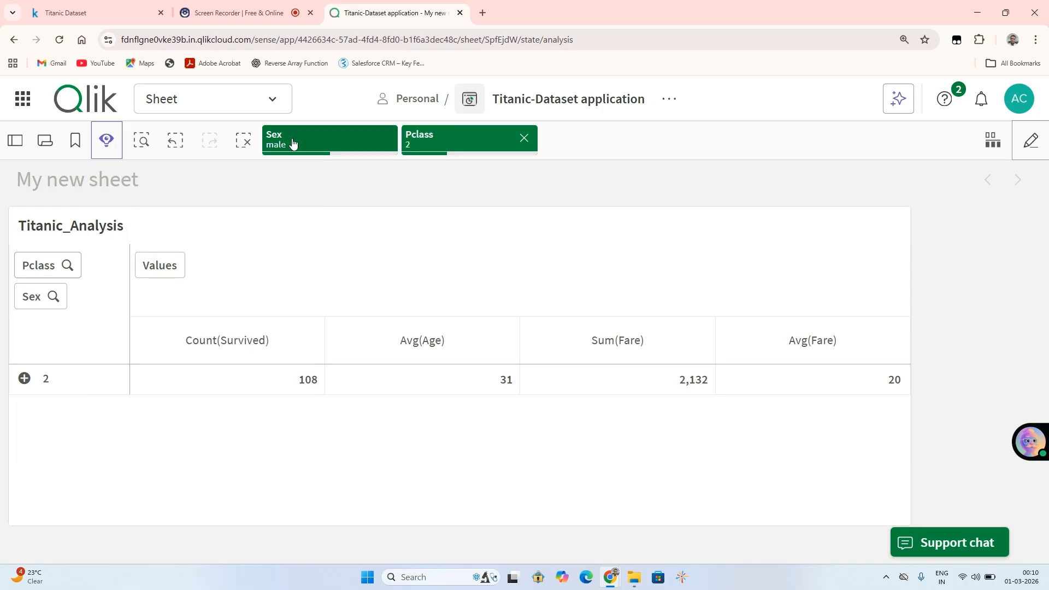
click(58, 298)
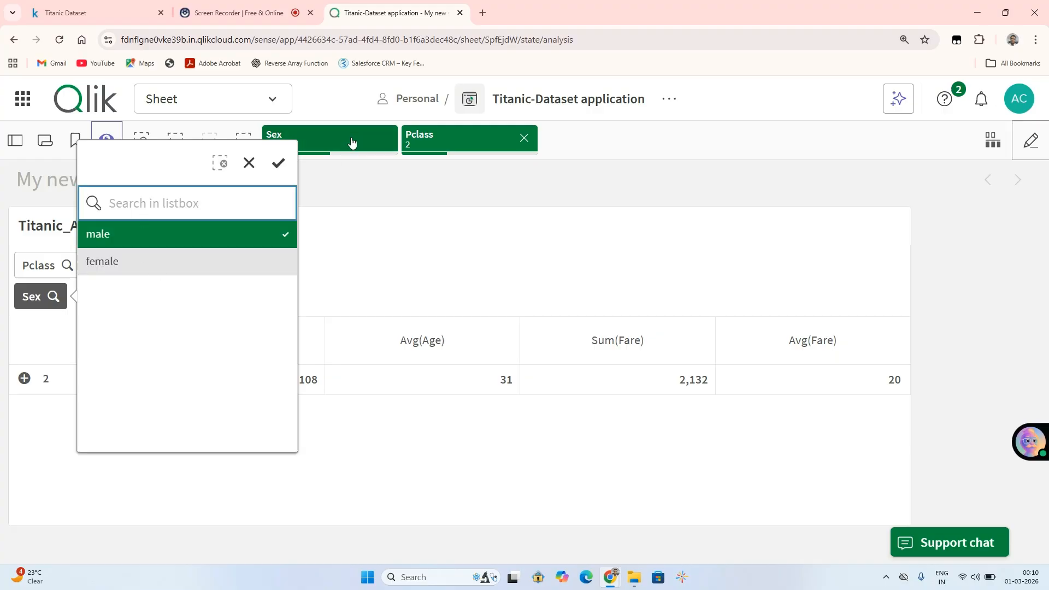
click(278, 164)
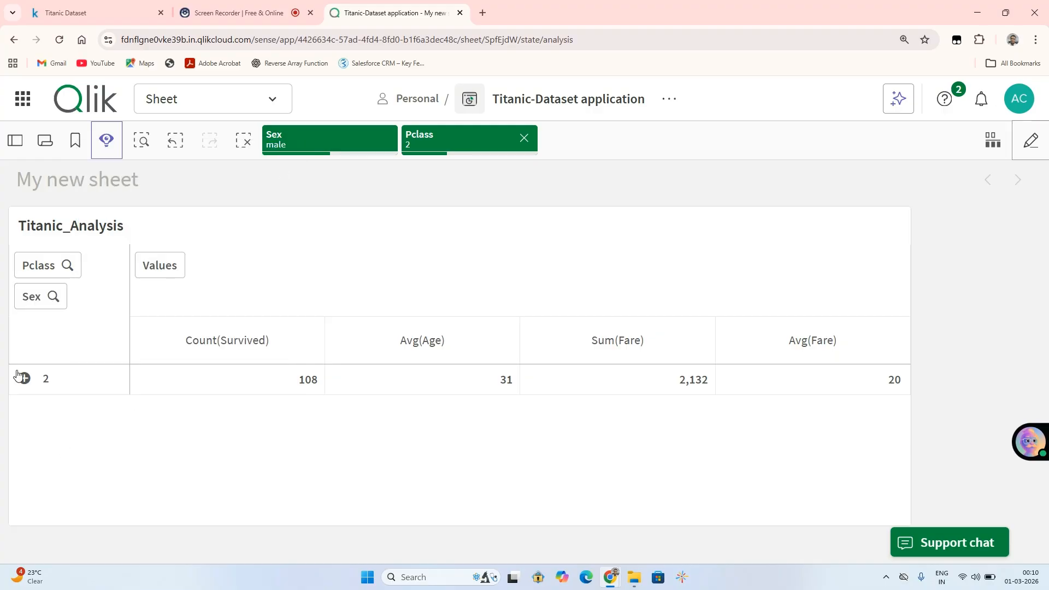
Extend the Pclass selection to classes 1, 2 and 3, keeping male as the Sex selection
click(67, 266)
click(208, 204)
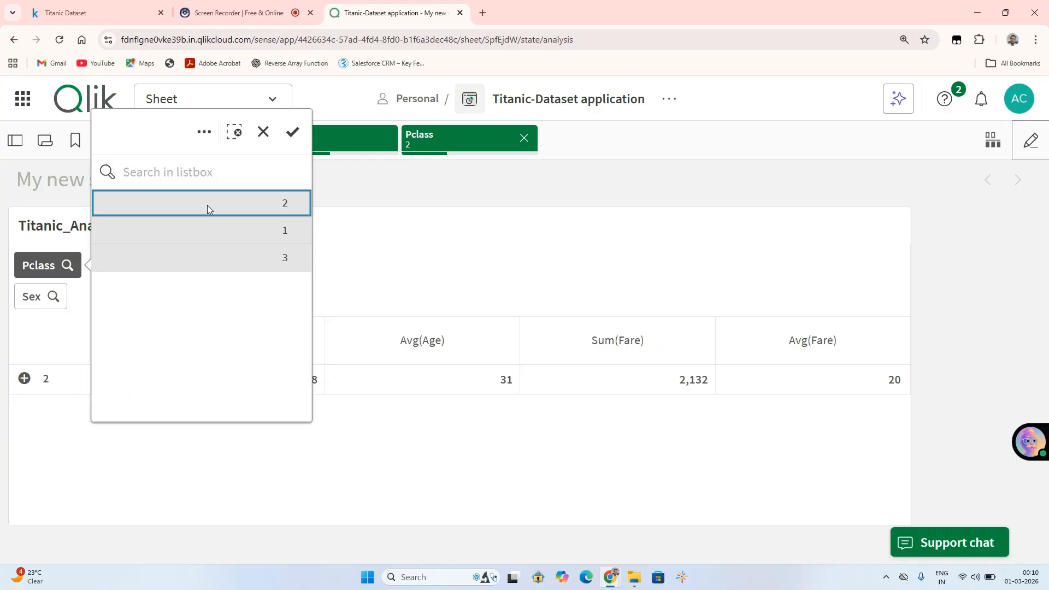
click(211, 236)
click(210, 250)
click(211, 205)
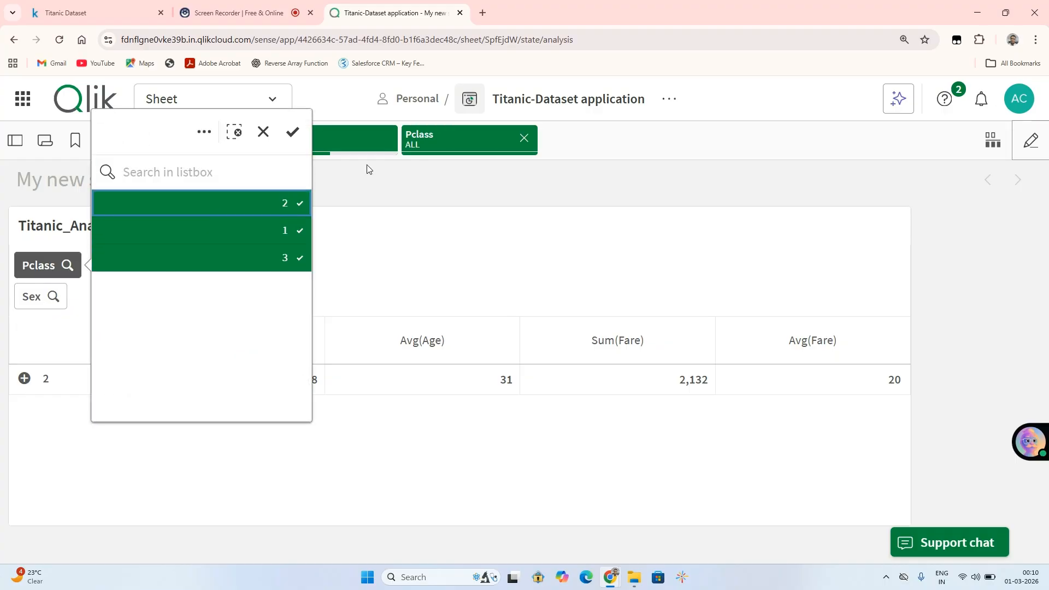
click(292, 132)
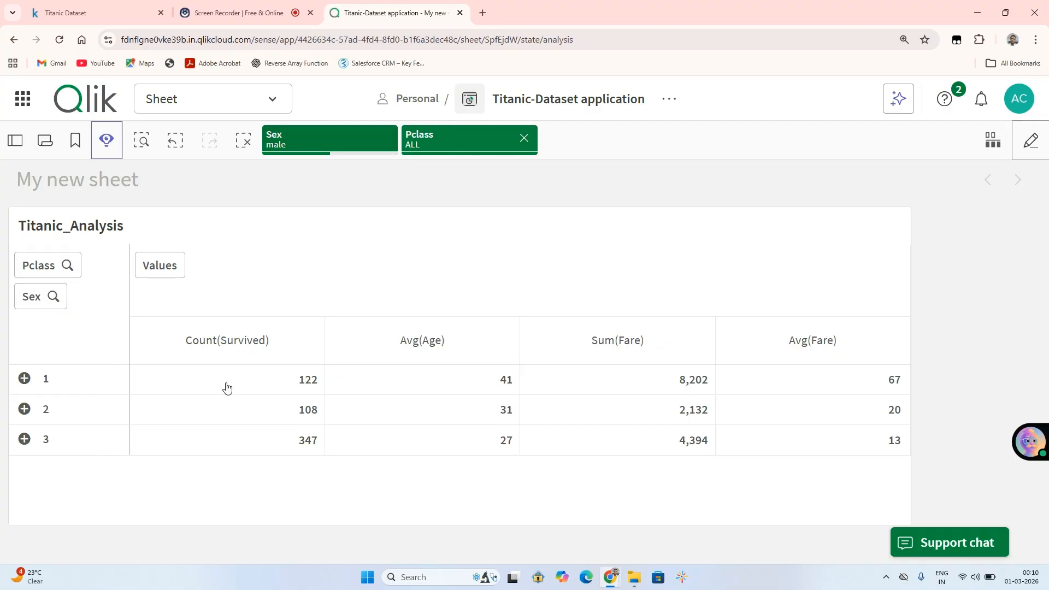
click(38, 298)
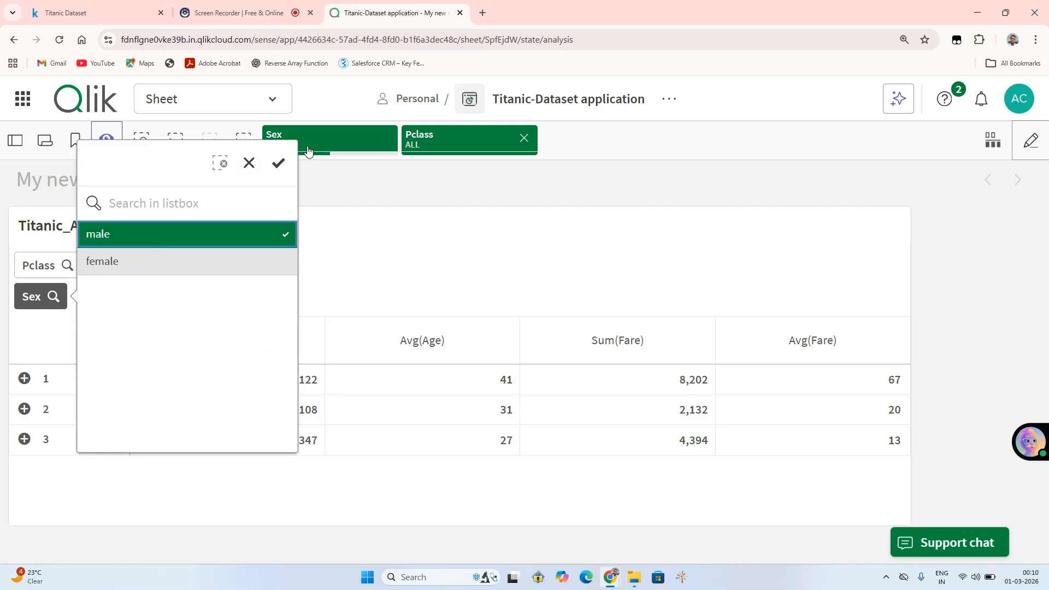
click(273, 169)
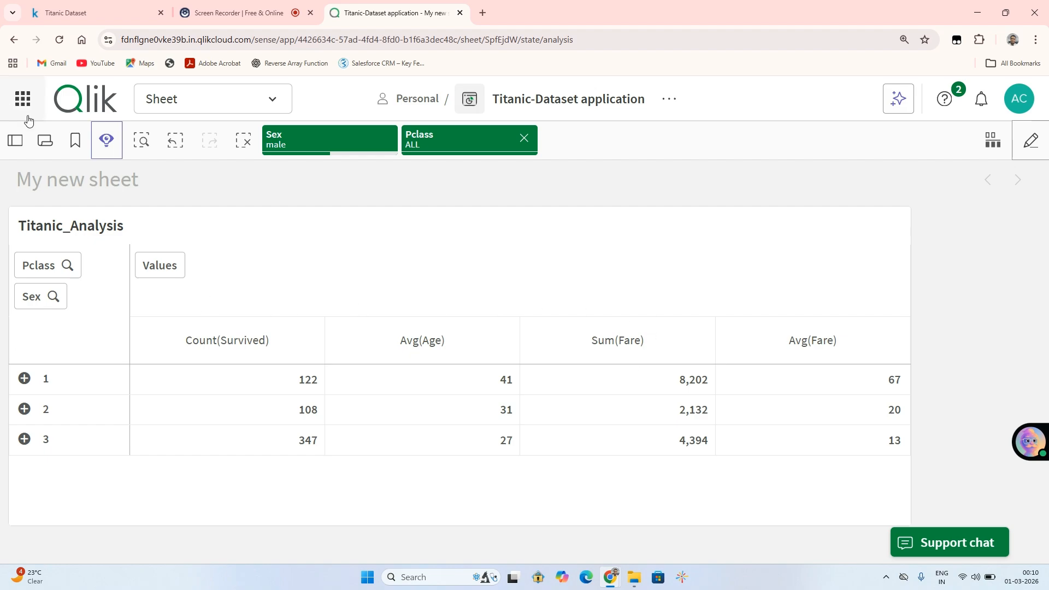
Return to editing the sheet with the Titanic_Analysis pivot table
click(1028, 142)
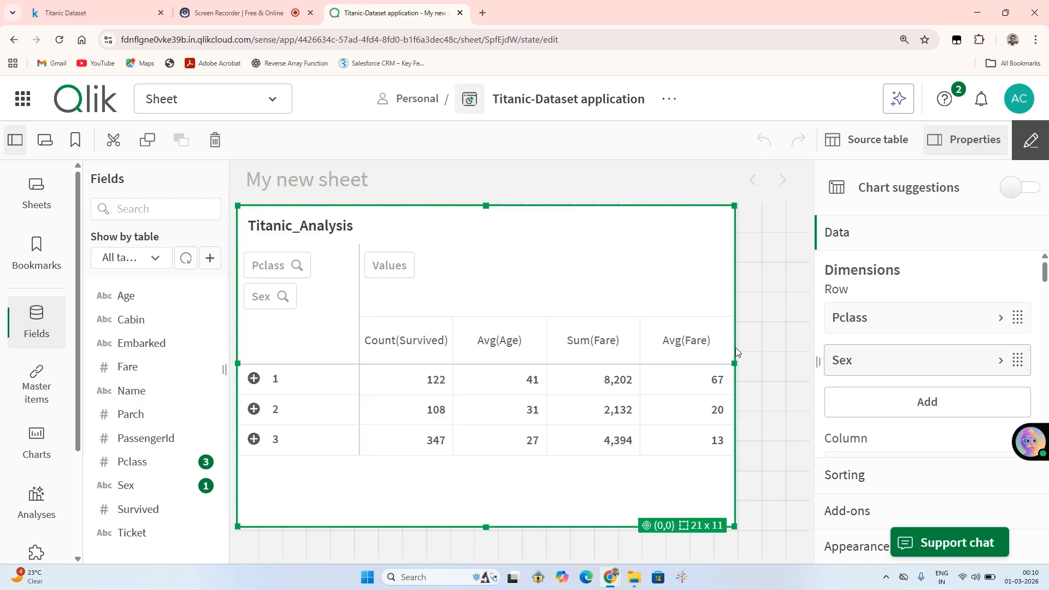
click(227, 15)
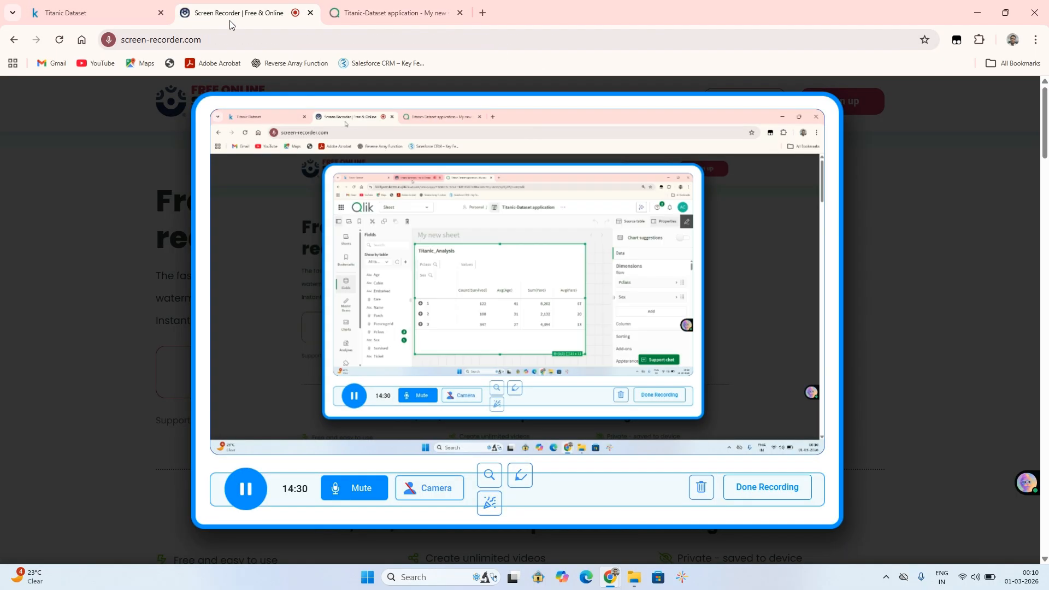
click(388, 7)
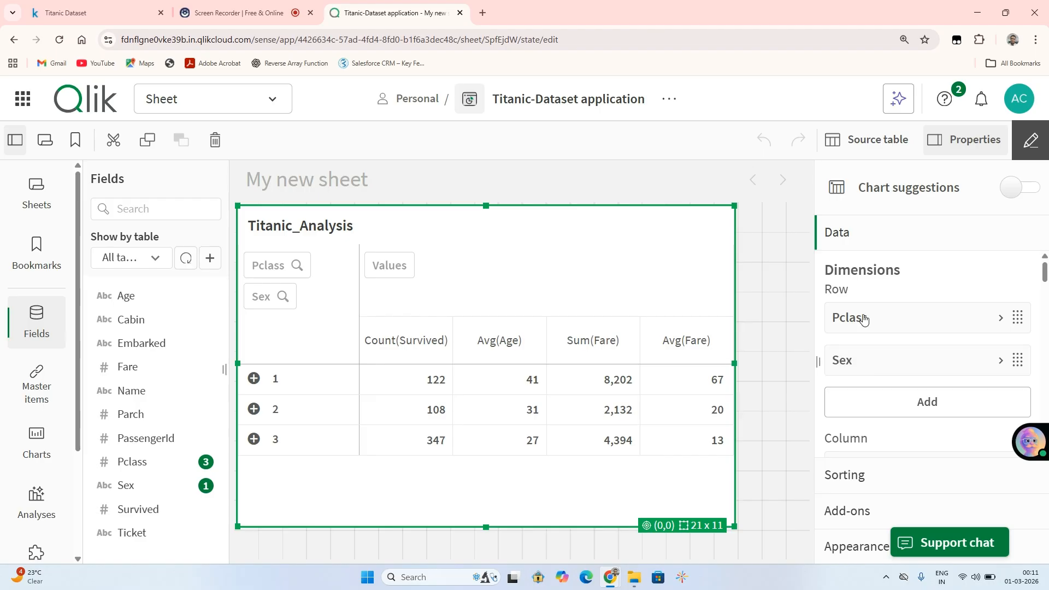
Add Count(PassengerId) as a measure to the Titanic_Analysis pivot table
drag(1044, 274, 1046, 431)
scroll(1029, 300, down, 2)
click(951, 357)
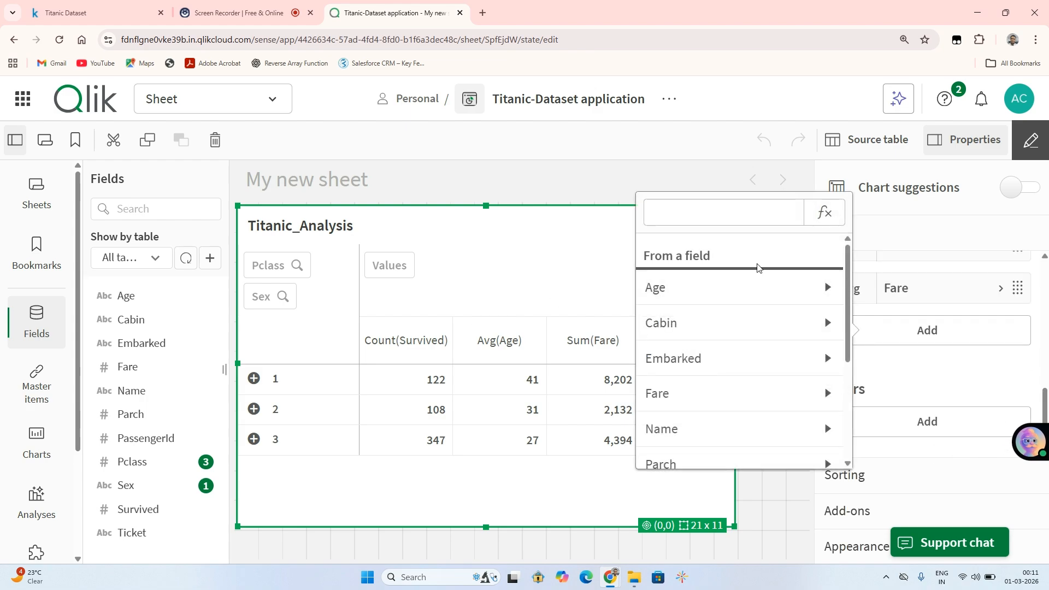
drag(847, 323, 845, 425)
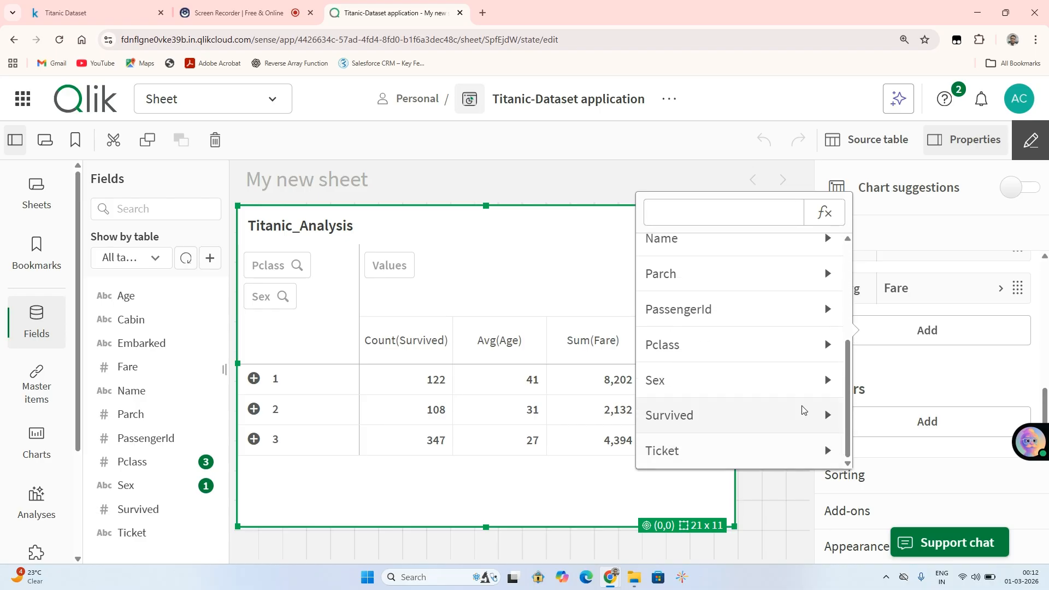
click(826, 310)
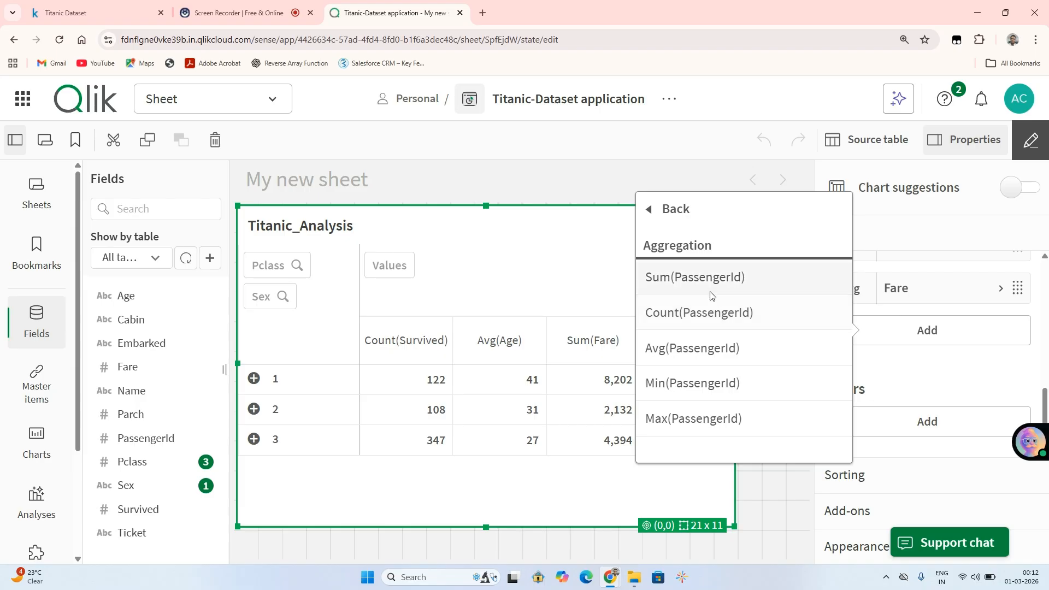
click(668, 314)
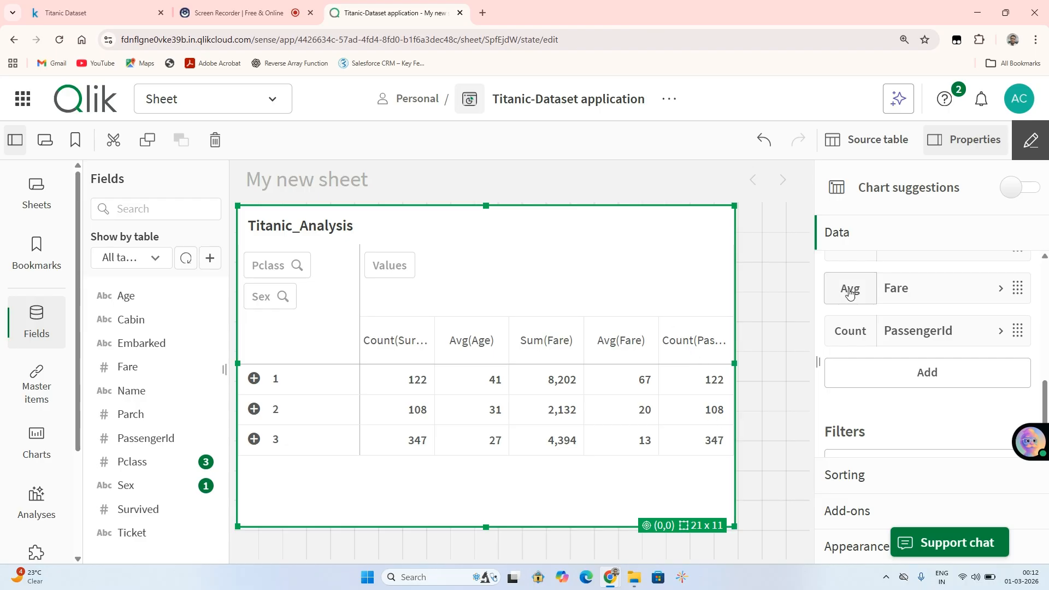
Delete the Count(PassengerId) measure from the pivot table
right_click(943, 330)
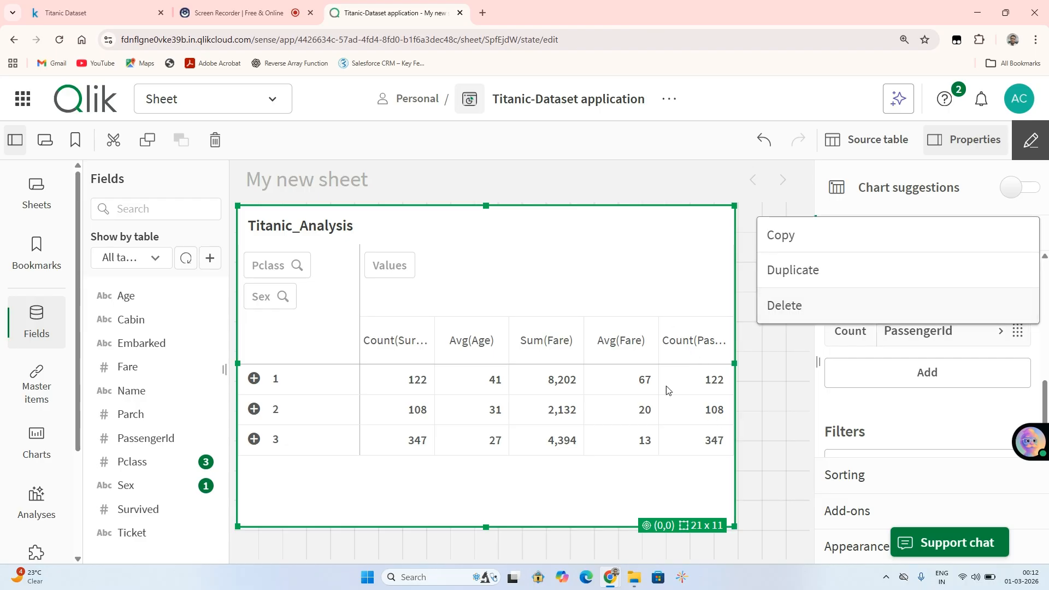
click(842, 307)
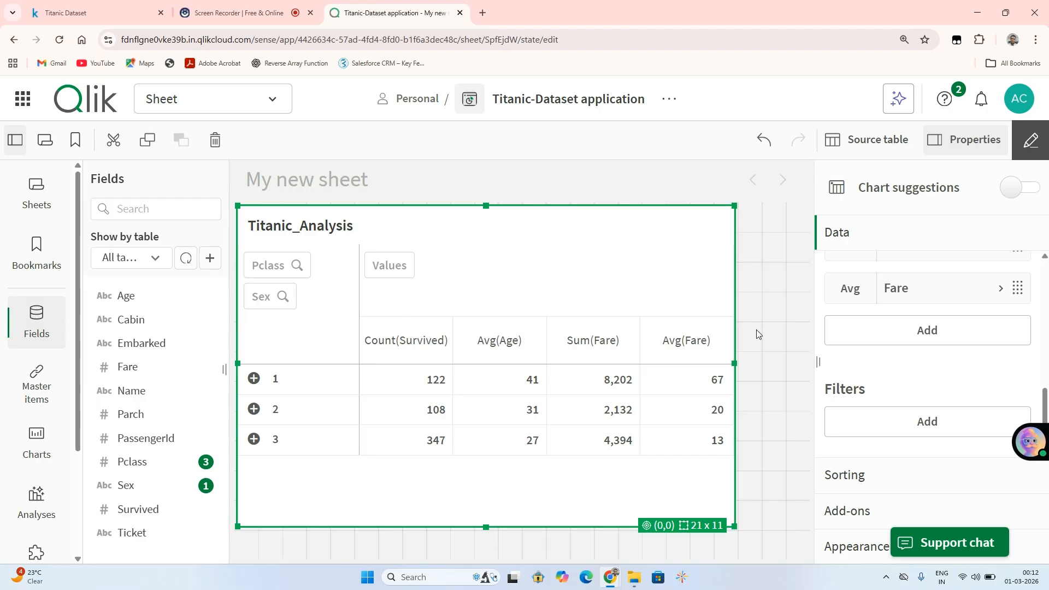
click(869, 333)
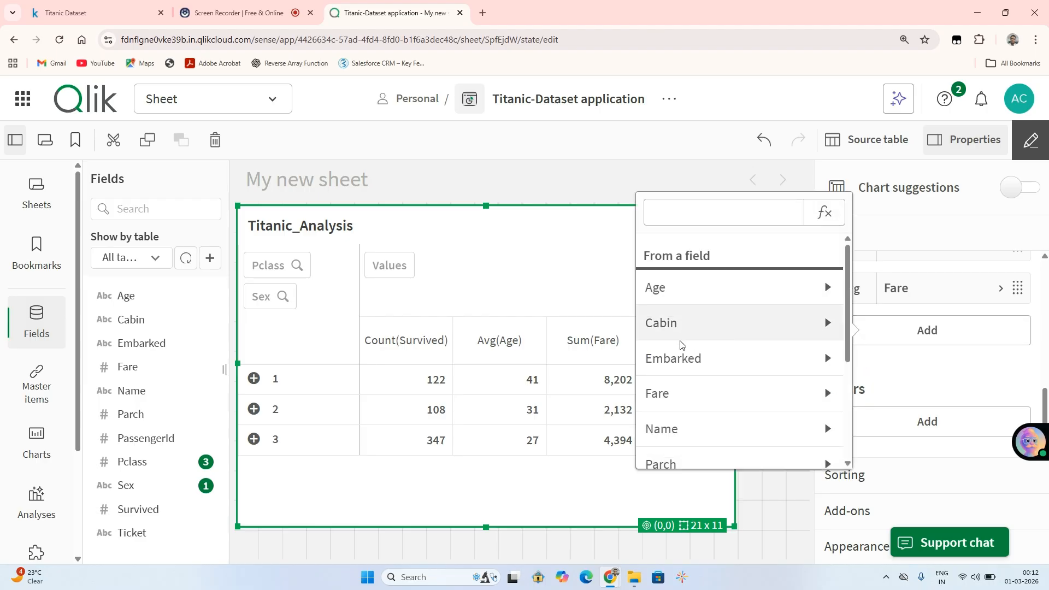
click(743, 372)
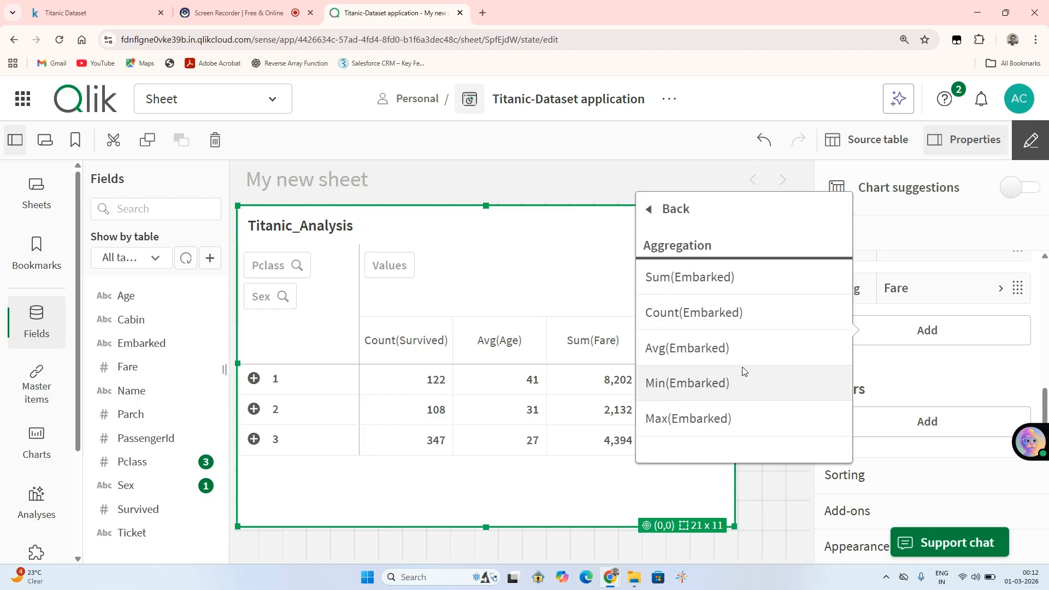
click(673, 209)
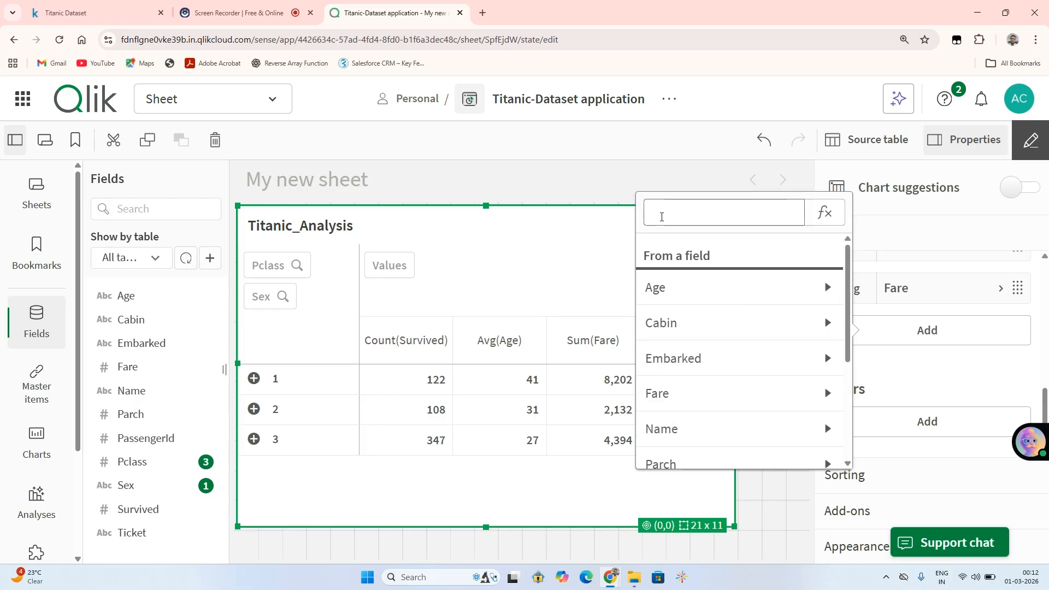
drag(844, 330, 842, 428)
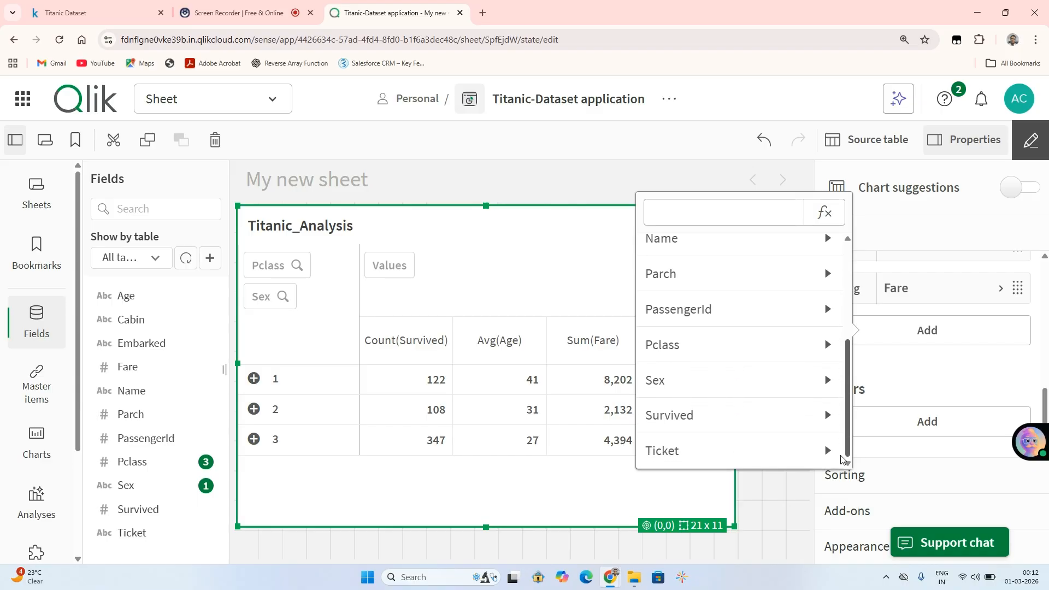
click(795, 448)
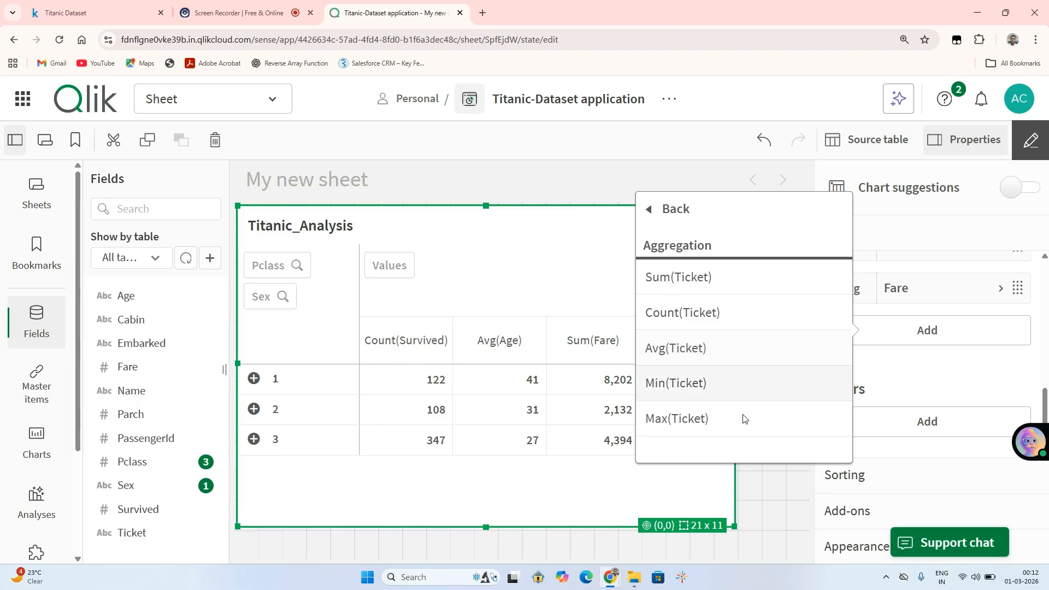
click(752, 481)
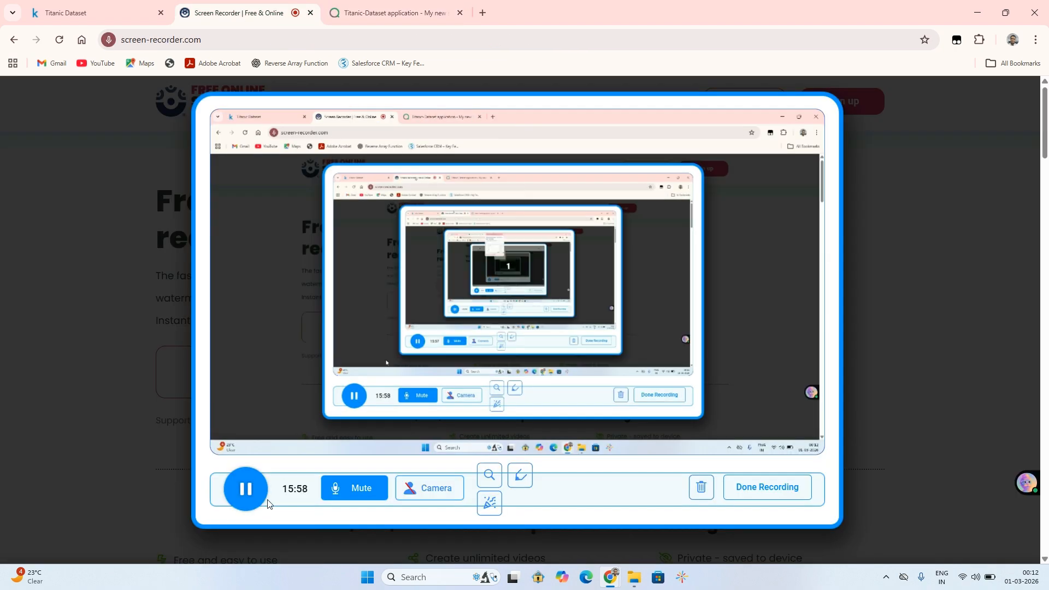
click(394, 13)
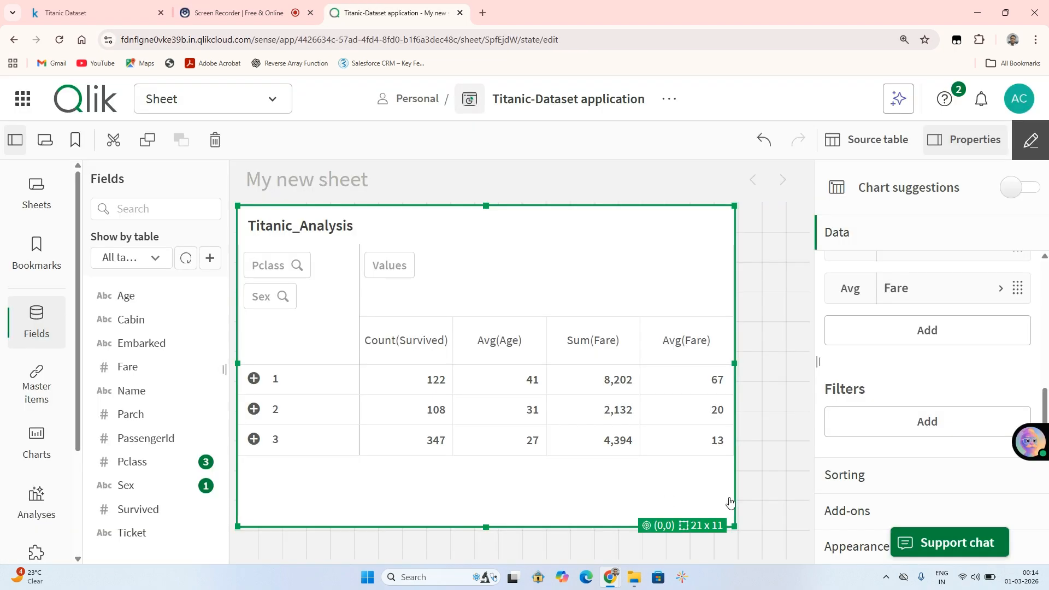
Add Count(PassengerId) as a measure after the average fare in the Titanic_Analysis pivot table
click(871, 336)
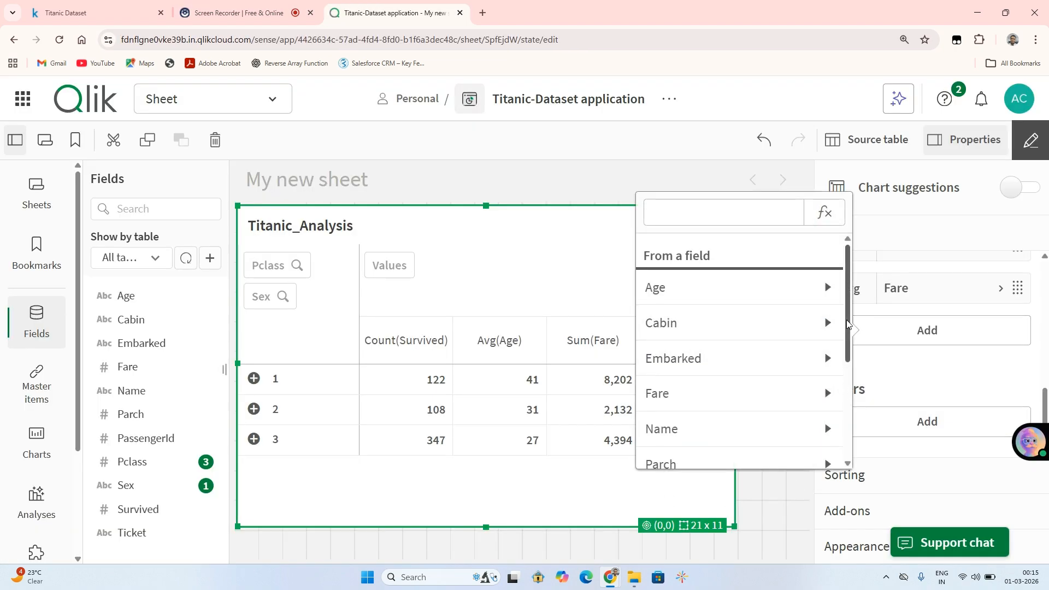
drag(847, 323, 846, 383)
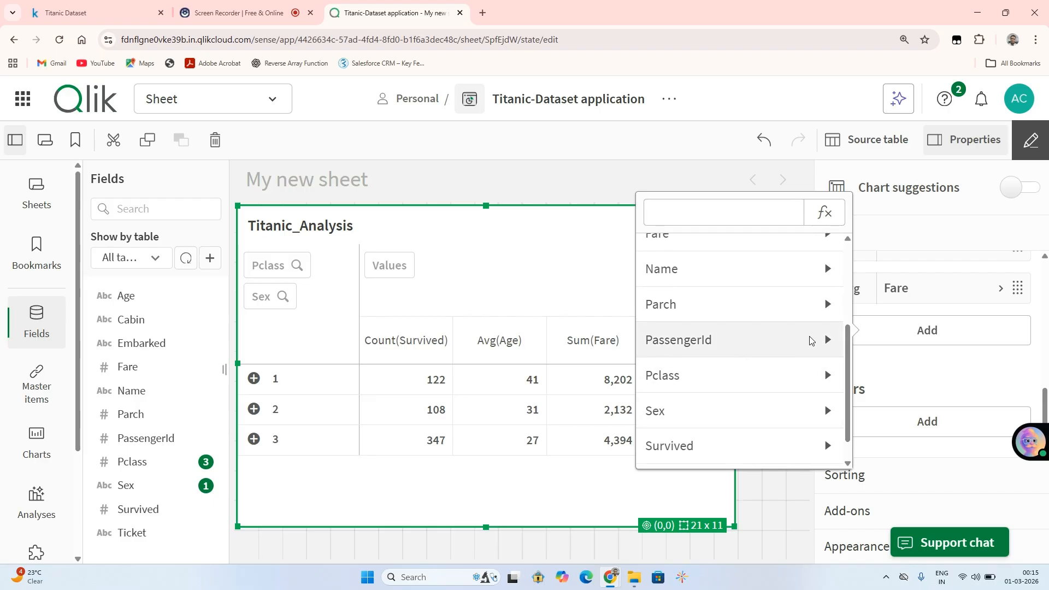
click(822, 340)
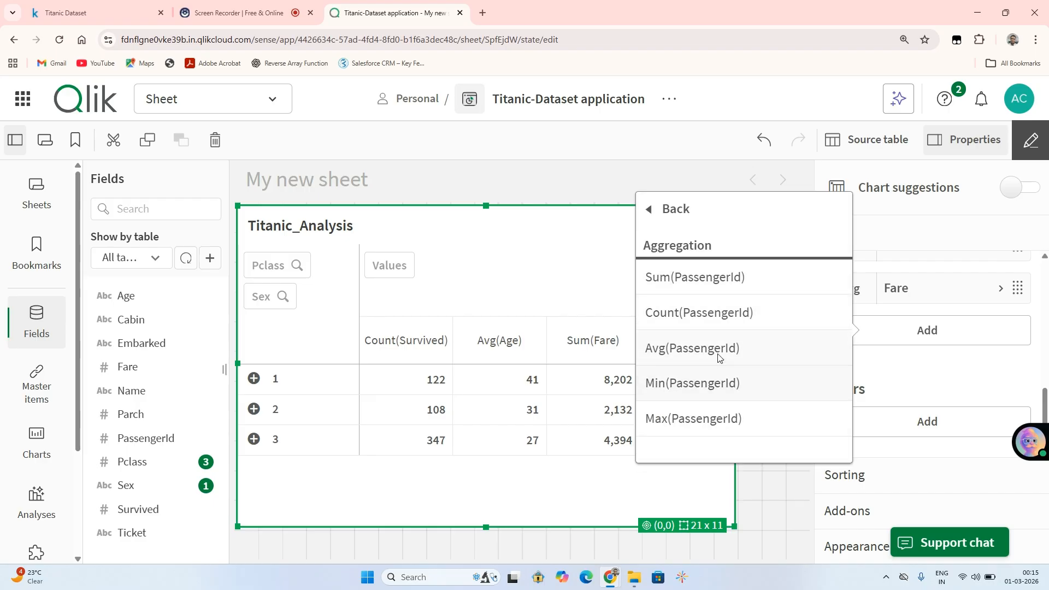
click(718, 318)
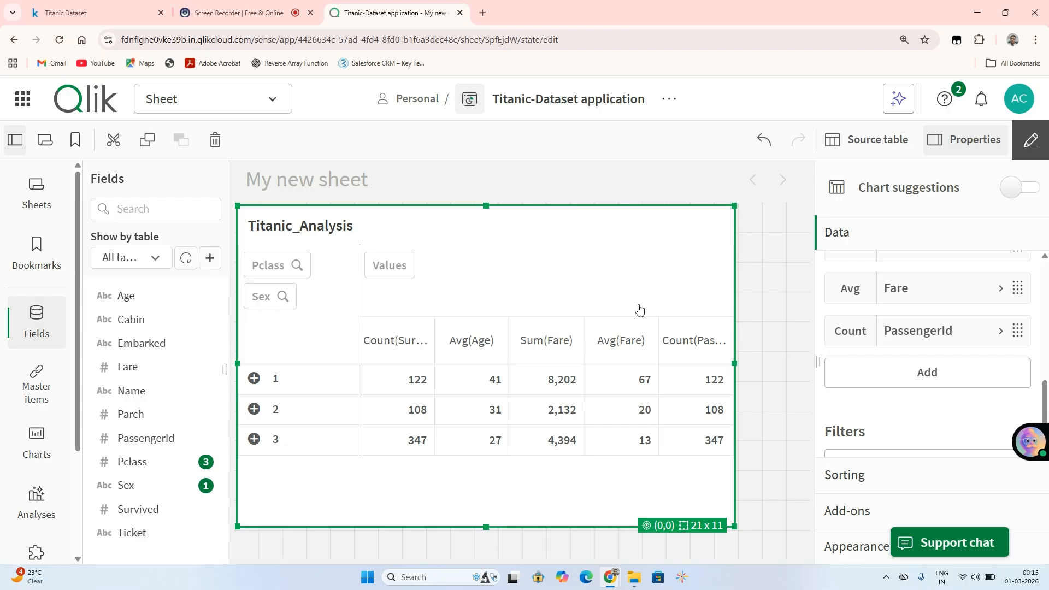
Leave sheet editing and change the pivot table's Sex selection to female only
click(1044, 134)
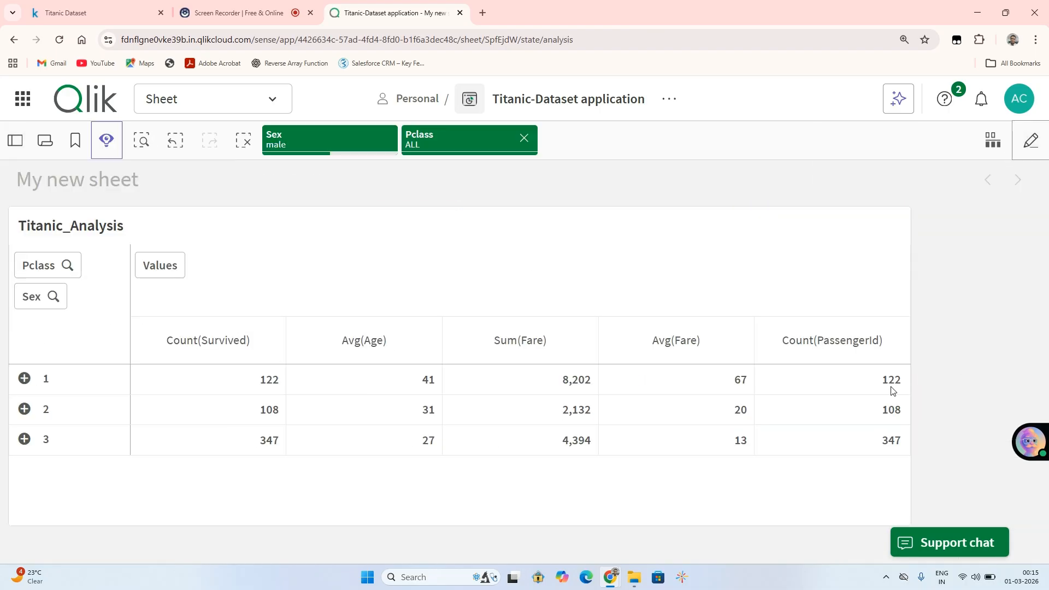
click(53, 299)
click(150, 261)
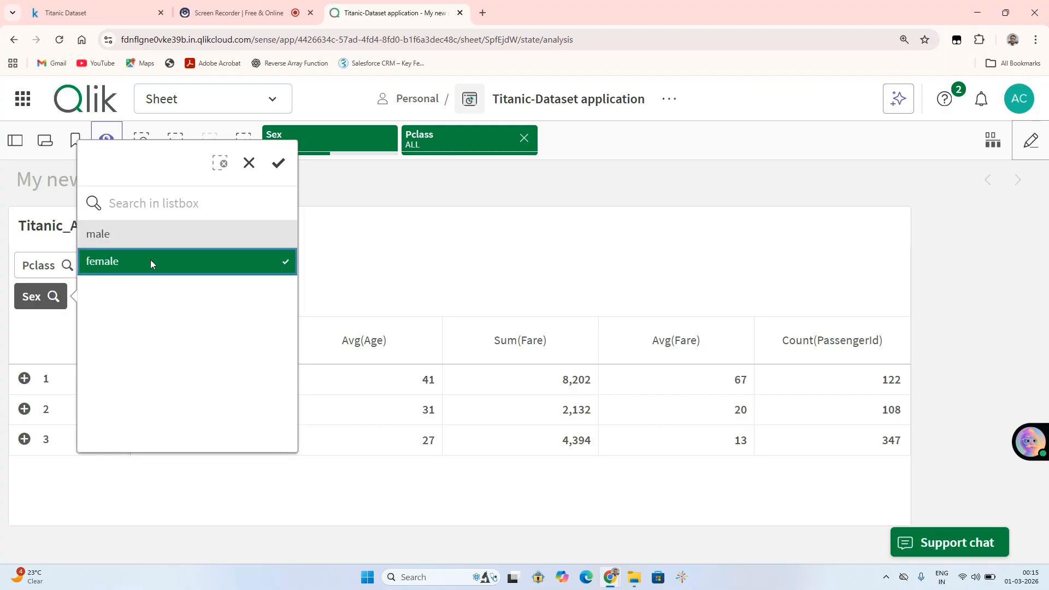
click(279, 164)
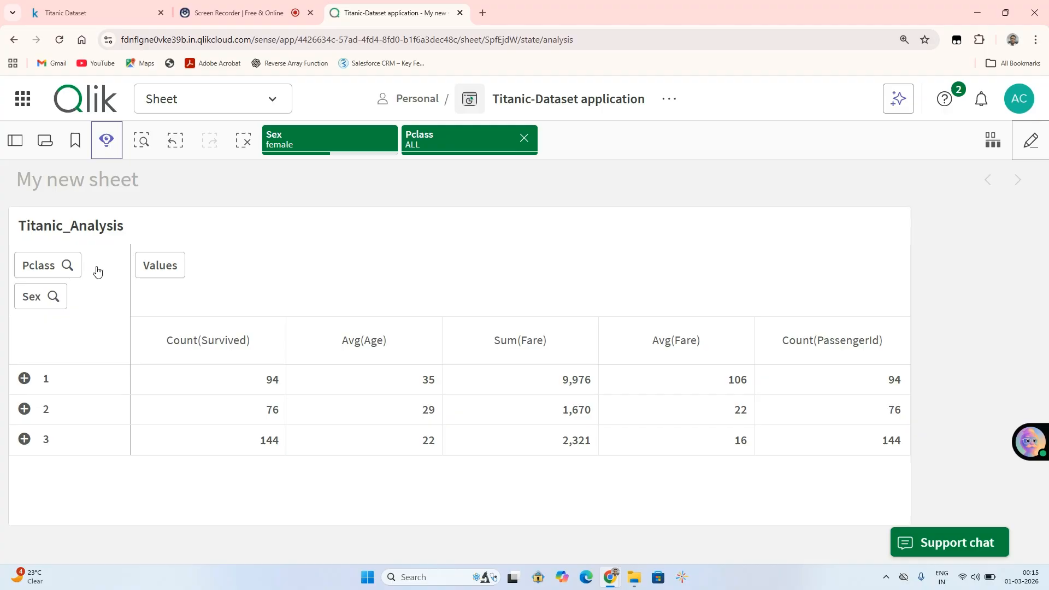
click(239, 13)
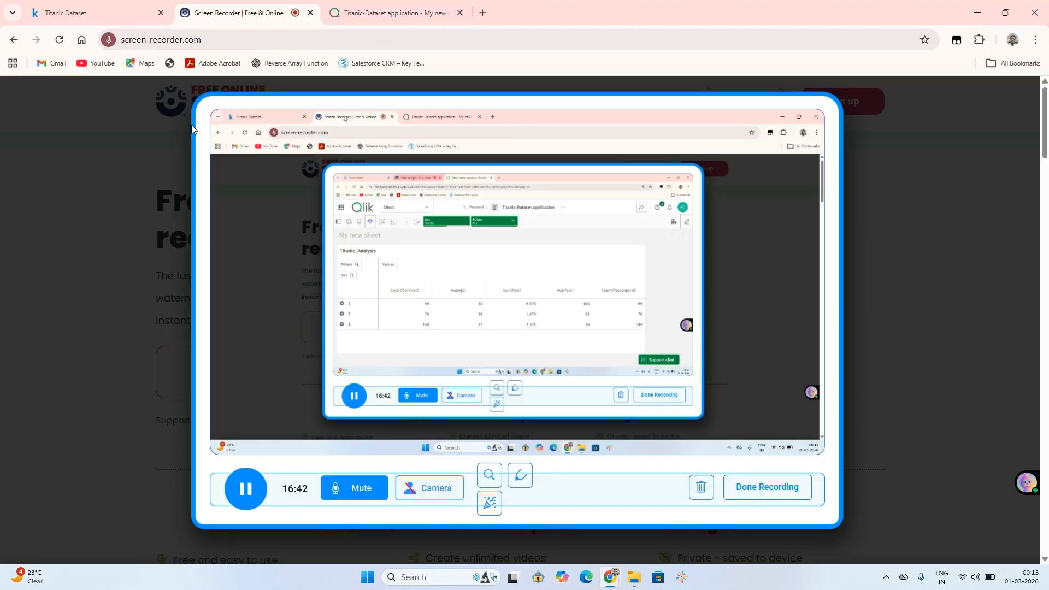
click(396, 13)
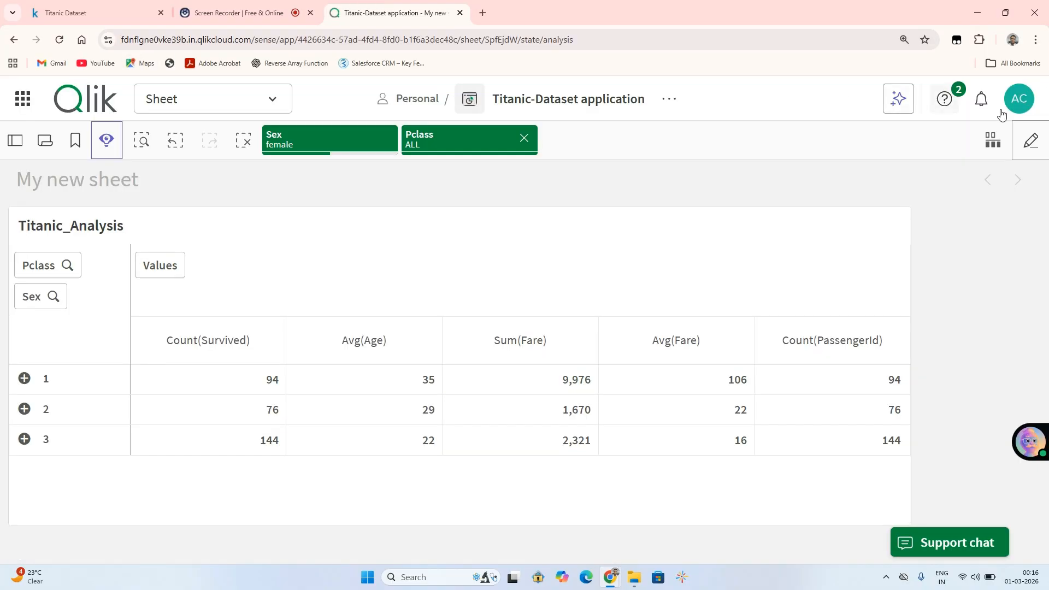
Add Age as a row dimension below Sex in the Titanic_Analysis pivot table, and return to the analysis view
click(1038, 141)
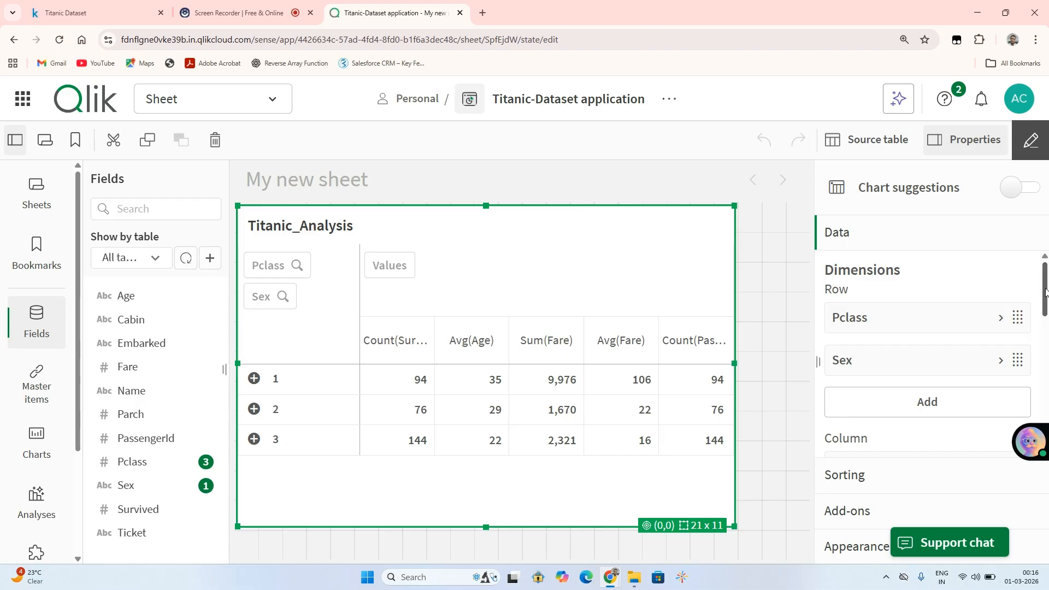
click(187, 10)
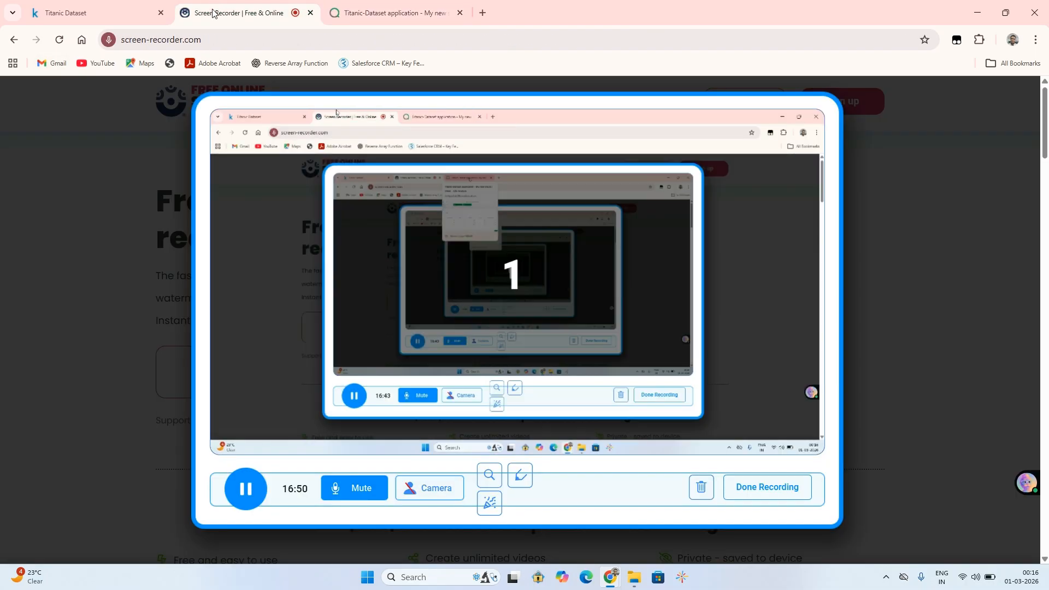
click(381, 7)
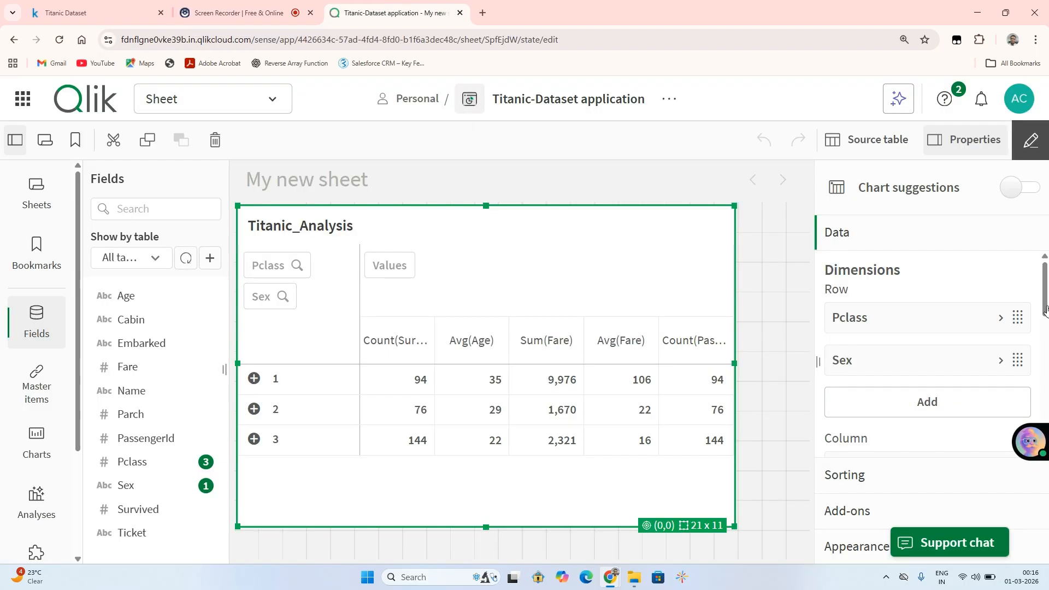
click(927, 402)
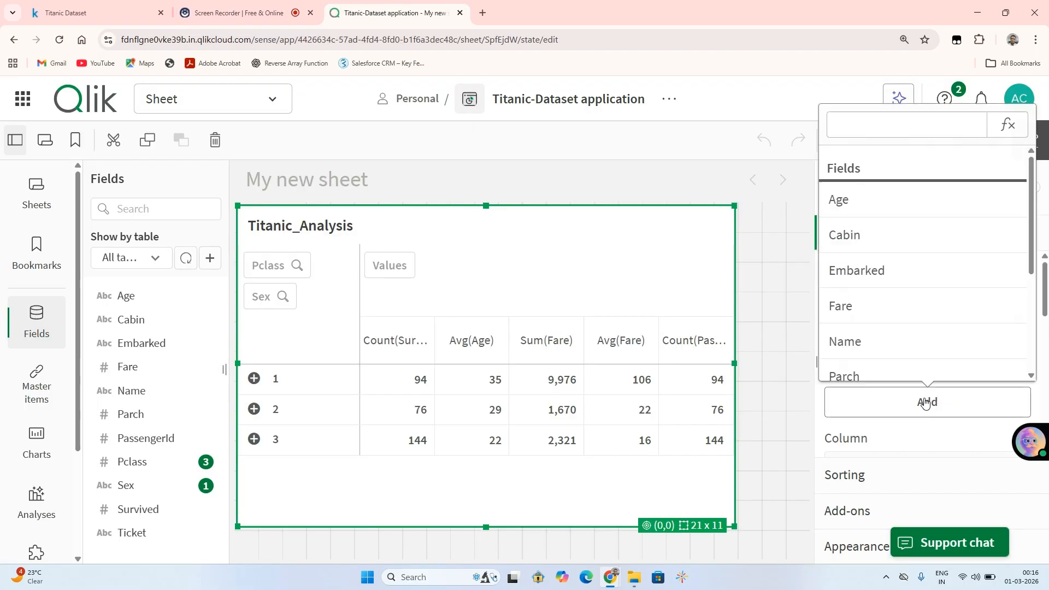
click(853, 207)
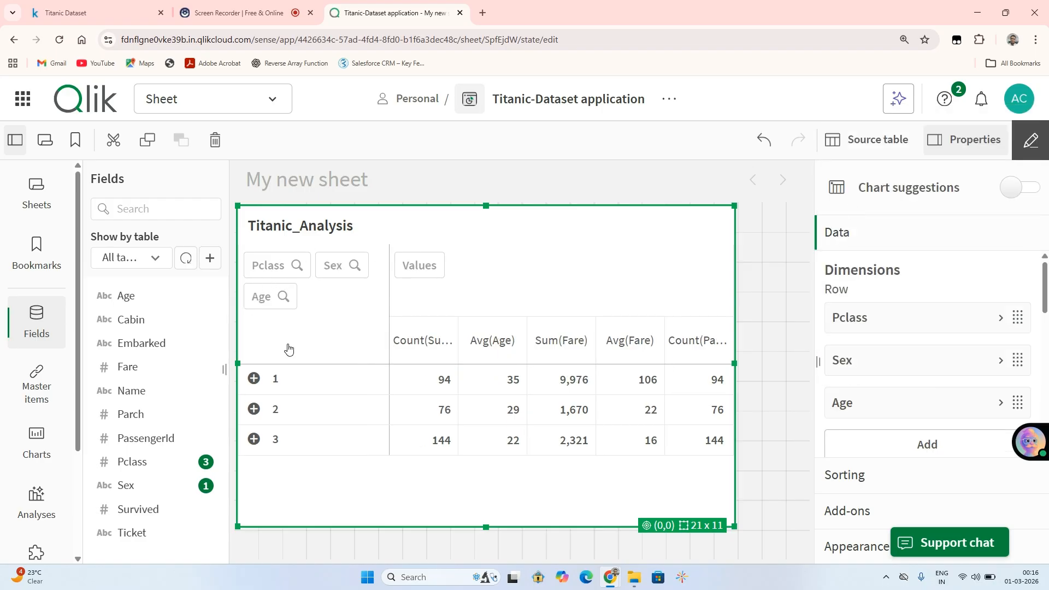
click(1030, 140)
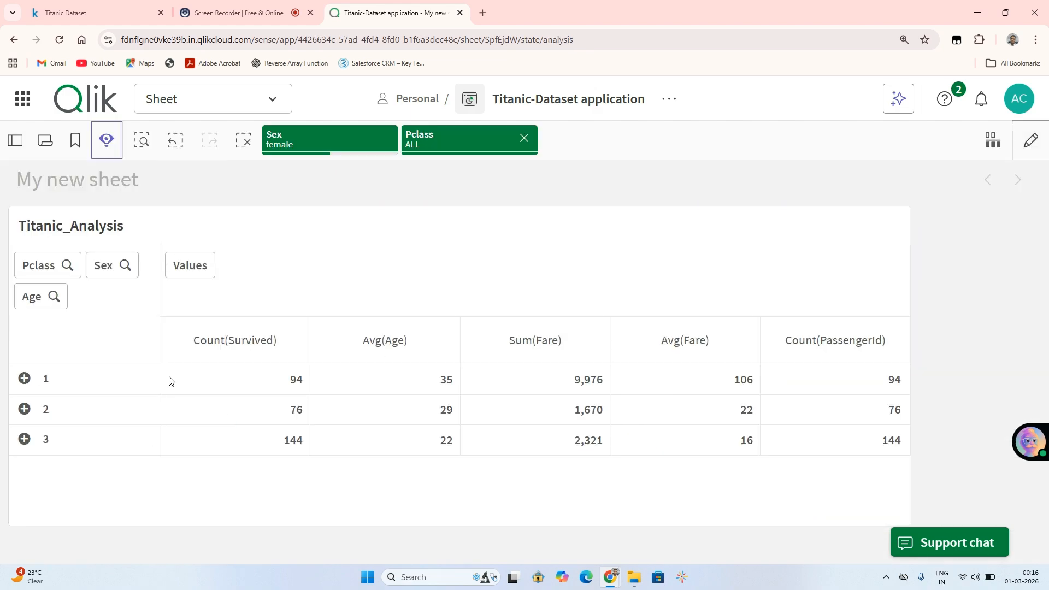
click(54, 297)
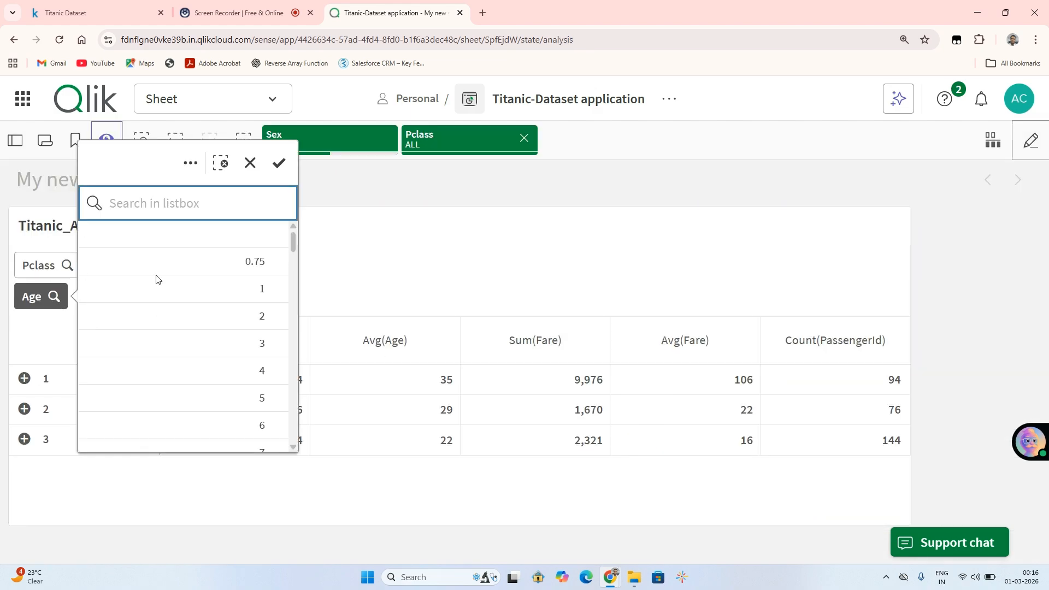
drag(292, 245, 293, 344)
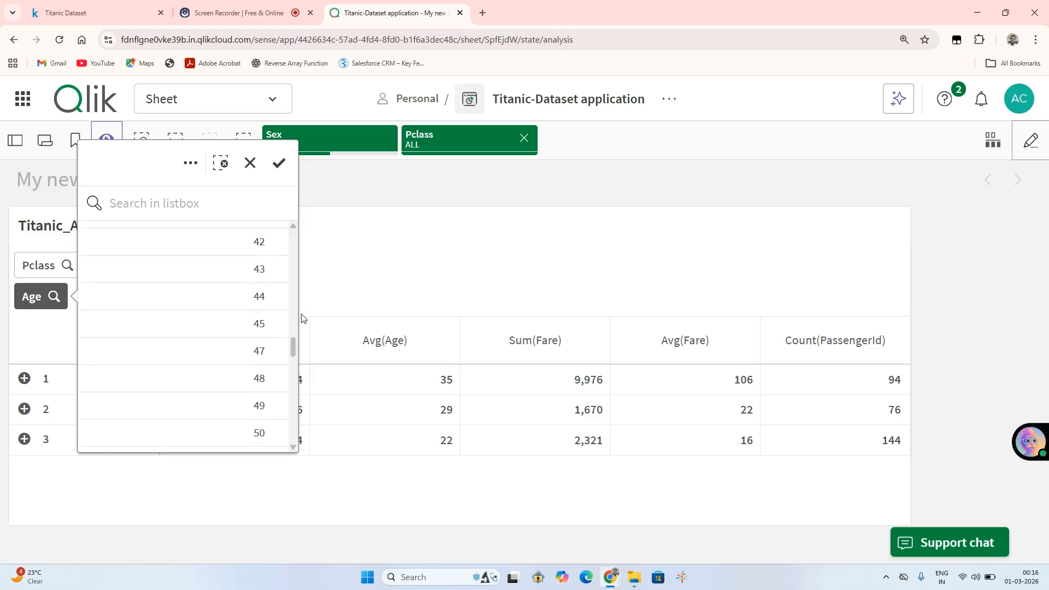
click(335, 281)
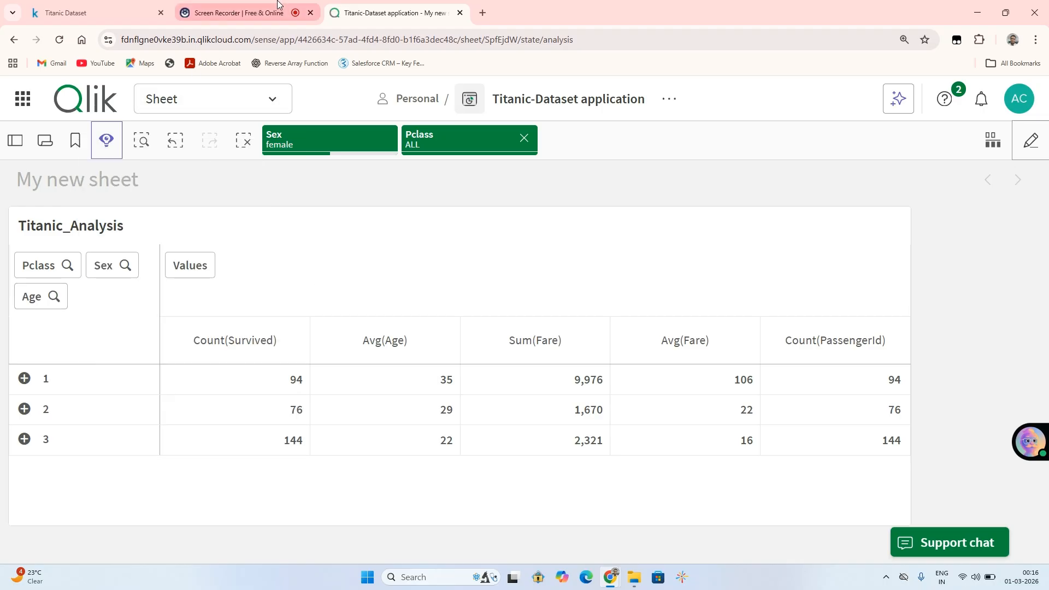
click(235, 12)
click(358, 5)
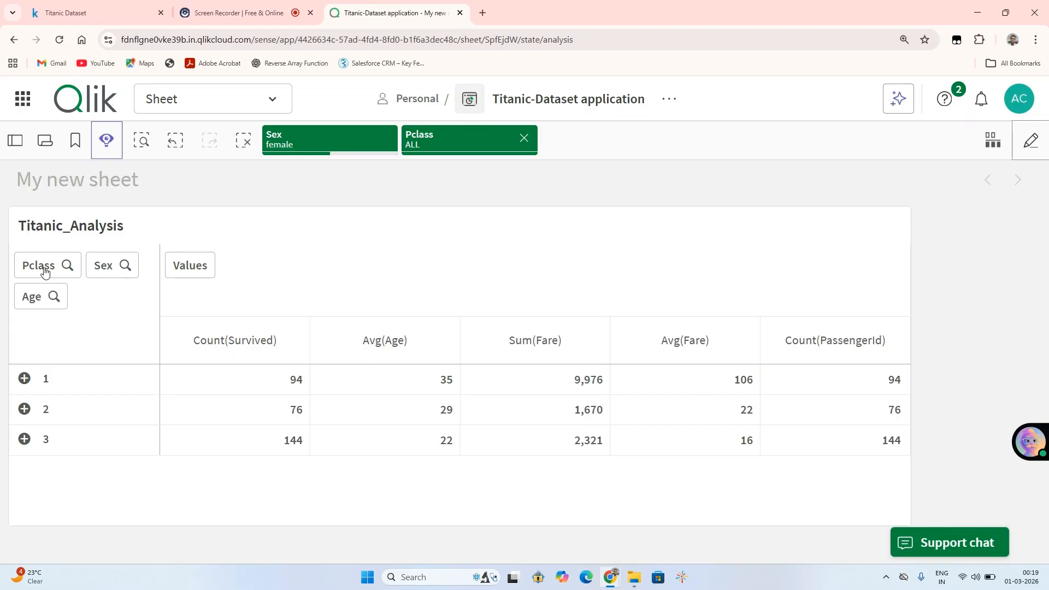
Filter the Titanic_Analysis pivot table to Age 40 and confirm the selection
click(47, 308)
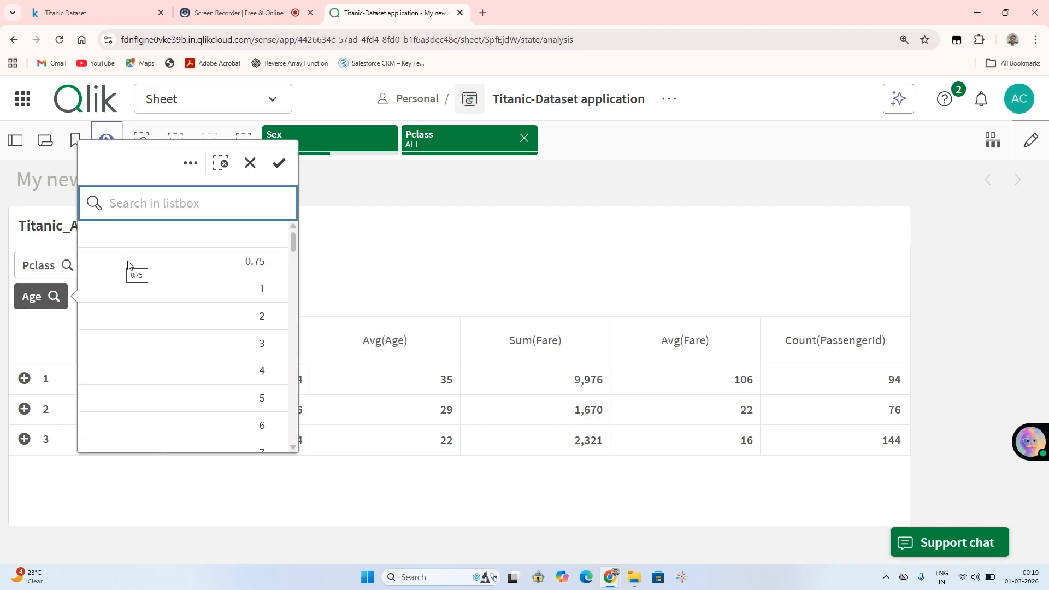
drag(293, 247, 289, 349)
click(278, 335)
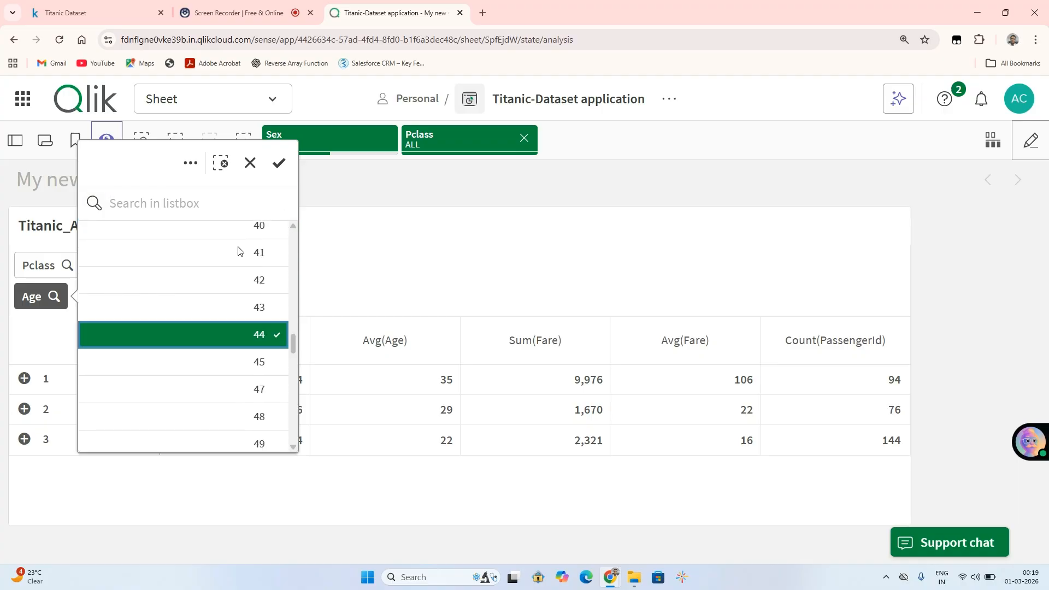
click(231, 231)
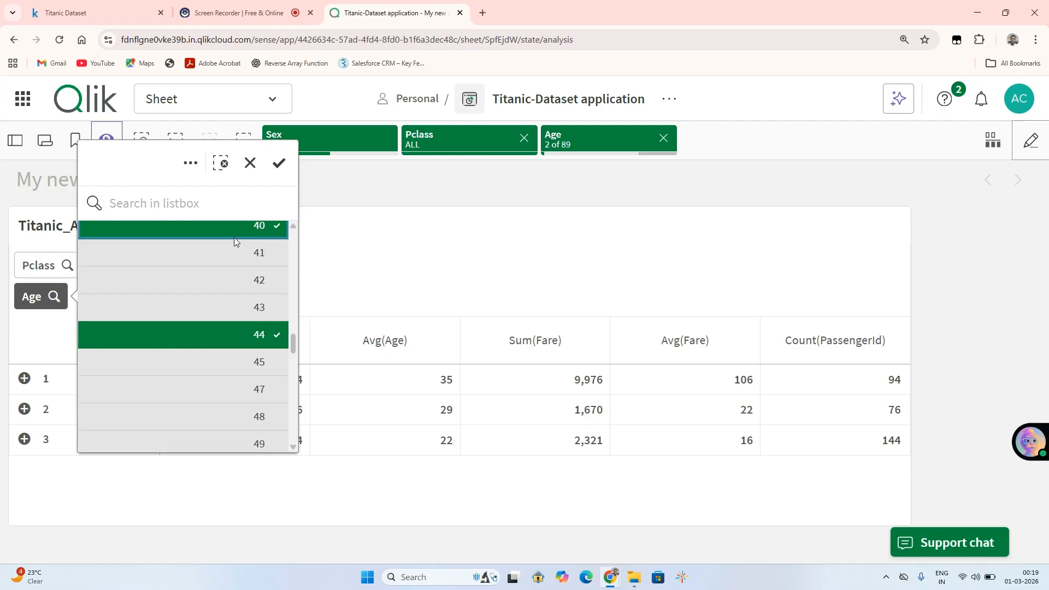
click(279, 336)
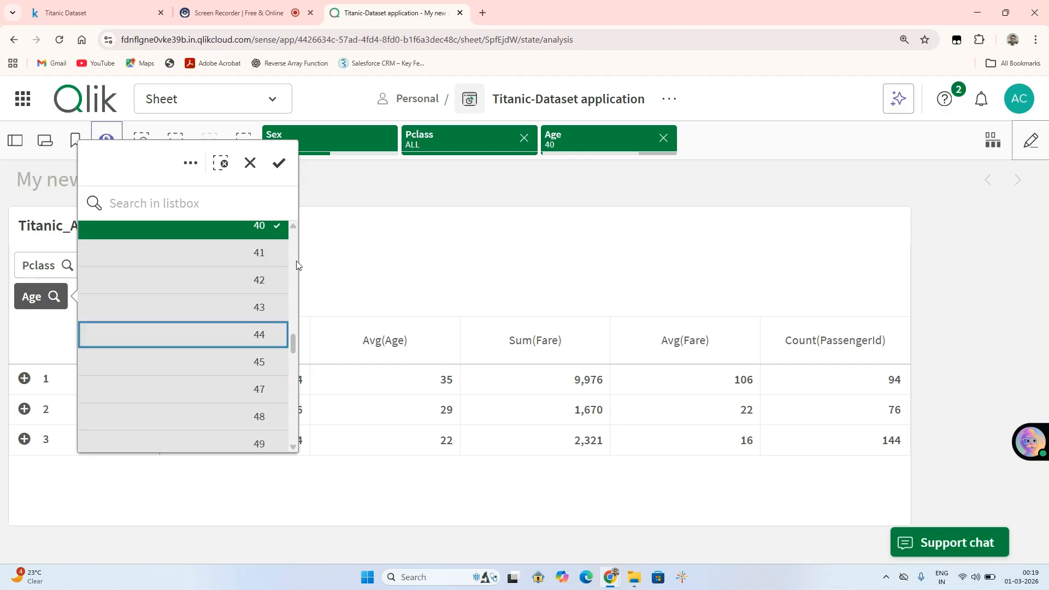
click(275, 166)
Narrow the Pclass selection to class 1 by removing classes 2 and 3, keeping female as the Sex selection
click(121, 270)
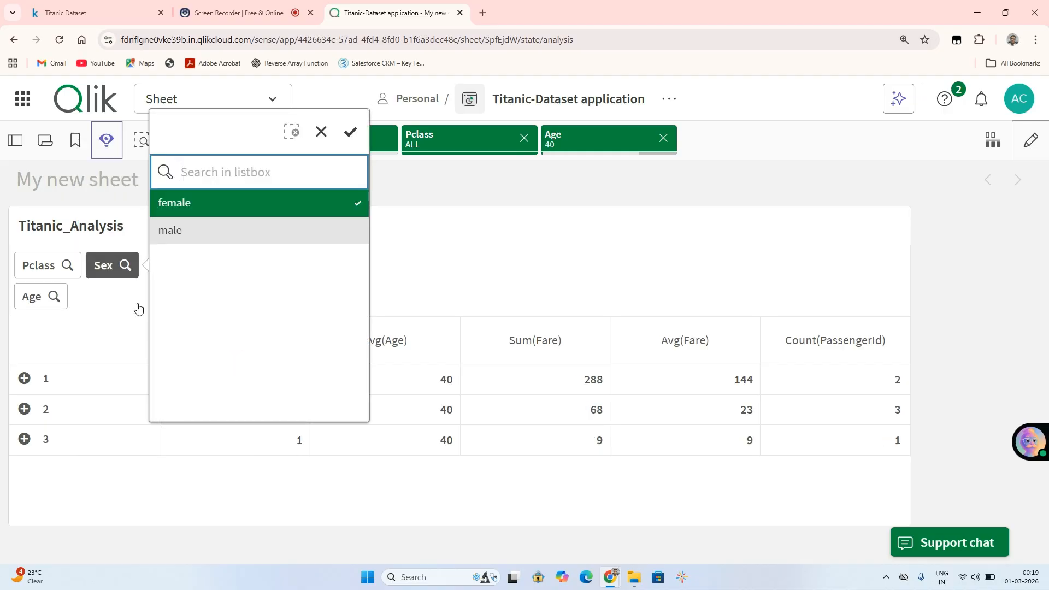
click(351, 133)
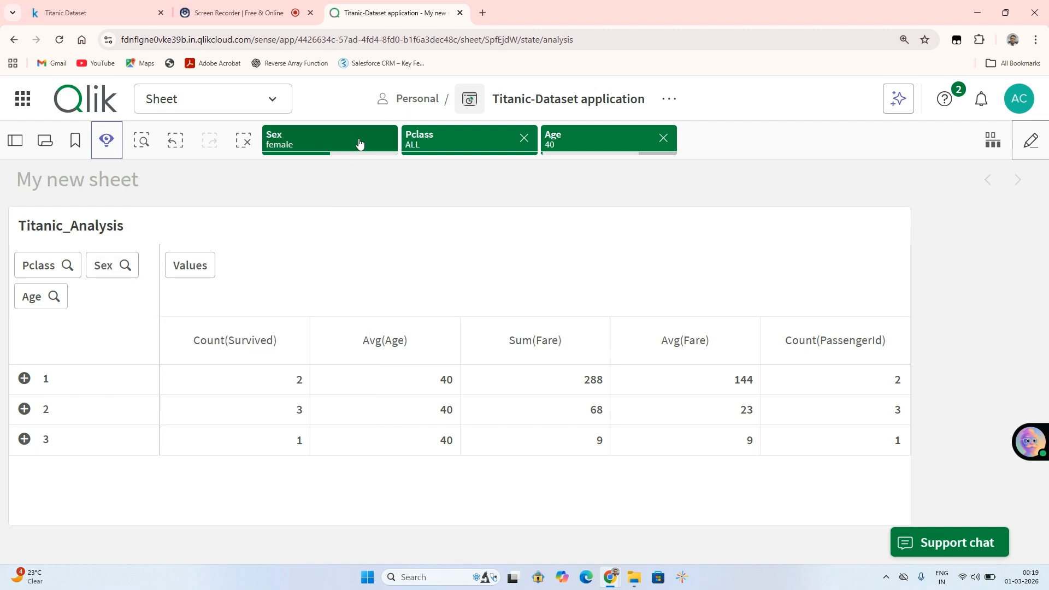
click(66, 268)
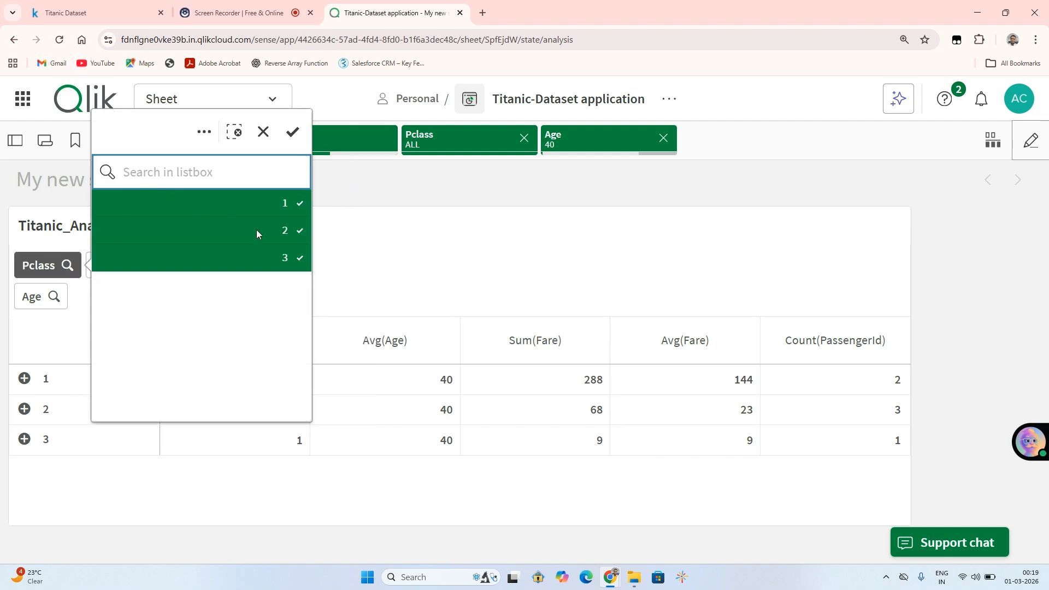
click(274, 230)
click(271, 252)
click(293, 132)
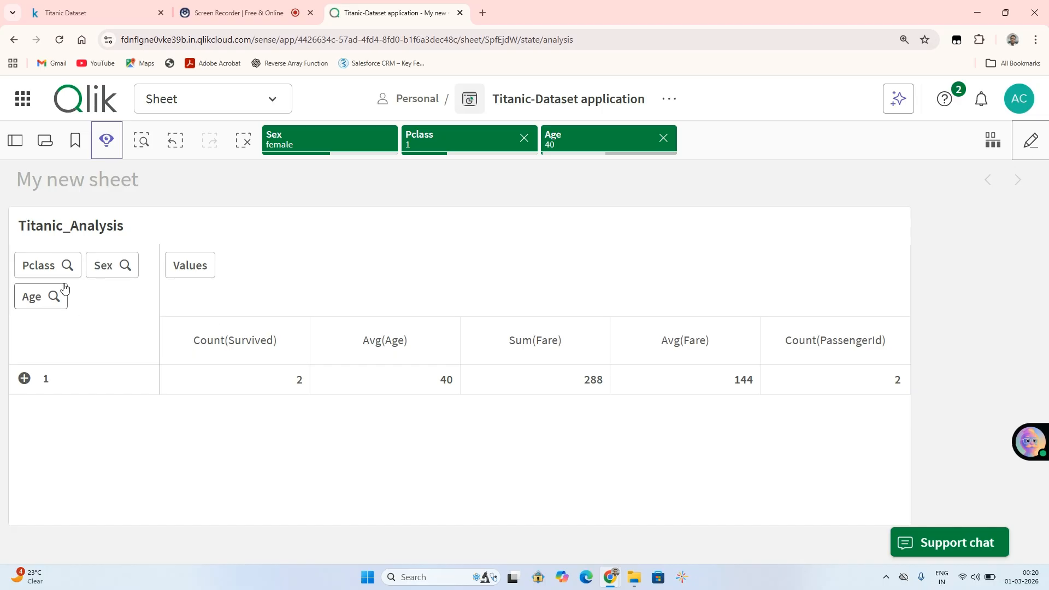
Change the Age selection of the Titanic_Analysis pivot table to 30 only, and confirm it
click(61, 304)
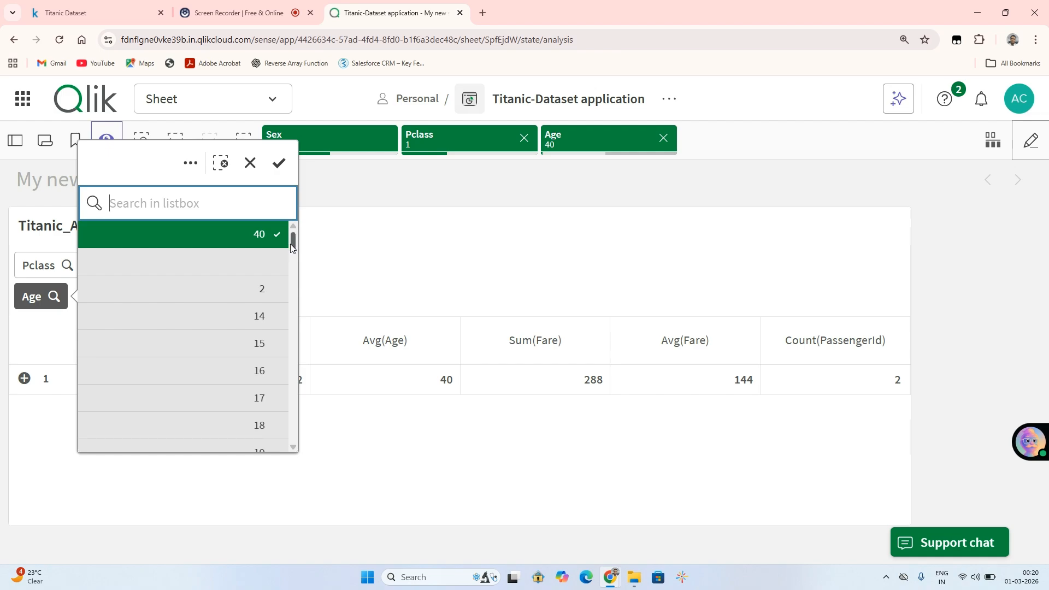
scroll(288, 243, down, 5)
mouse_move(294, 274)
mouse_down()
mouse_move(291, 238)
mouse_move(293, 318)
mouse_move(284, 209)
mouse_move(293, 330)
mouse_move(294, 276)
mouse_up()
click(235, 229)
click(256, 249)
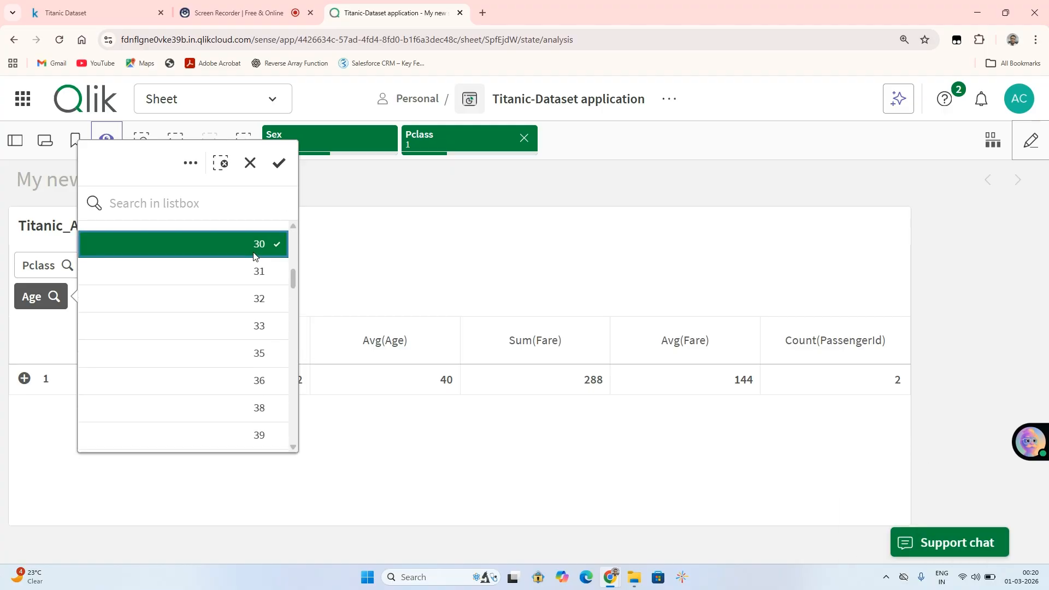
click(279, 164)
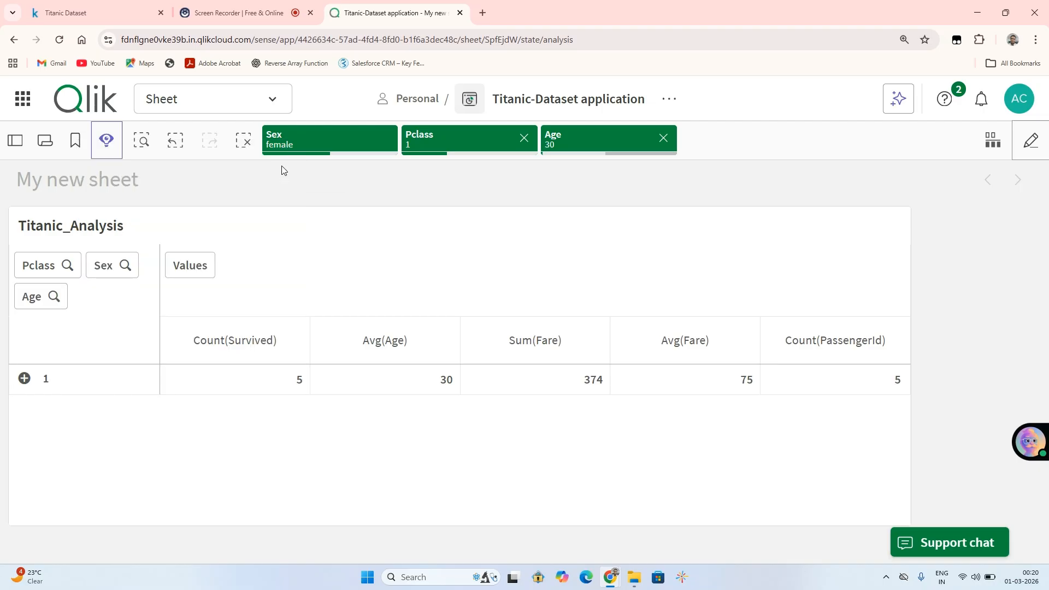
Change the Pclass selection to class 3 only, keeping female as the Sex selection
click(68, 269)
click(203, 260)
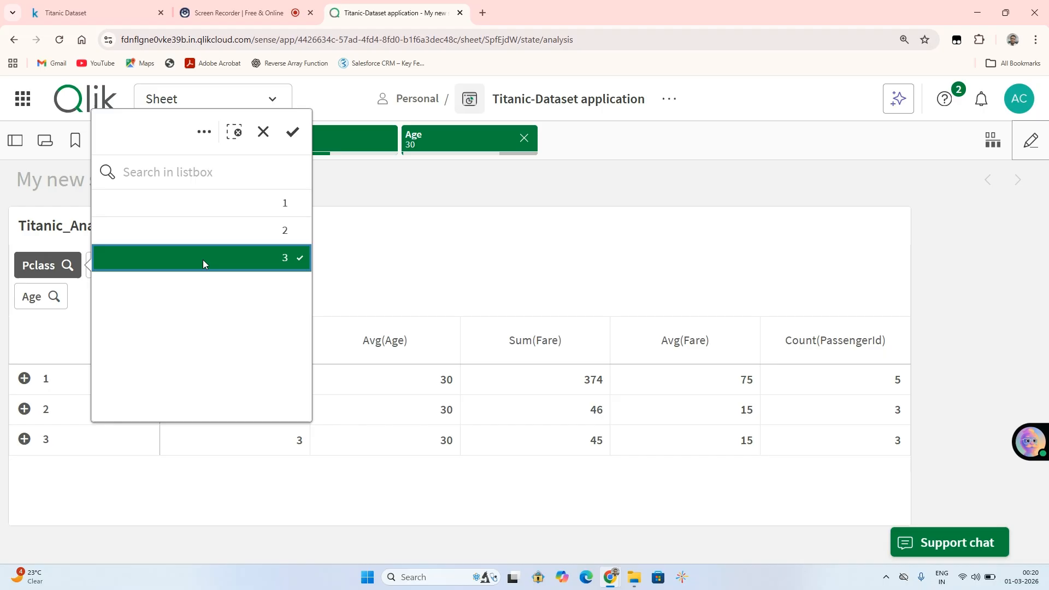
click(293, 133)
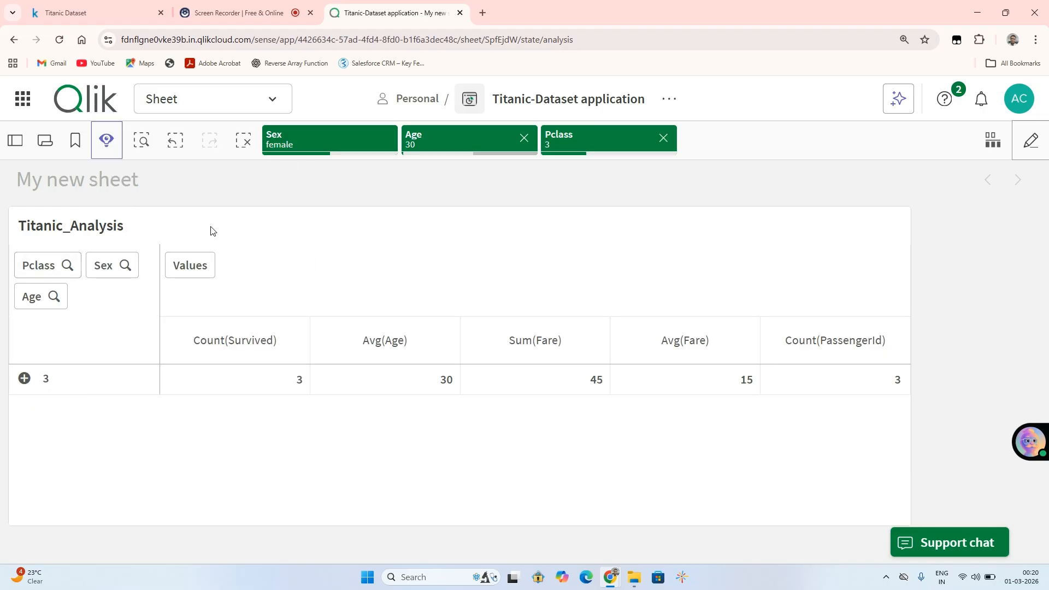
click(124, 266)
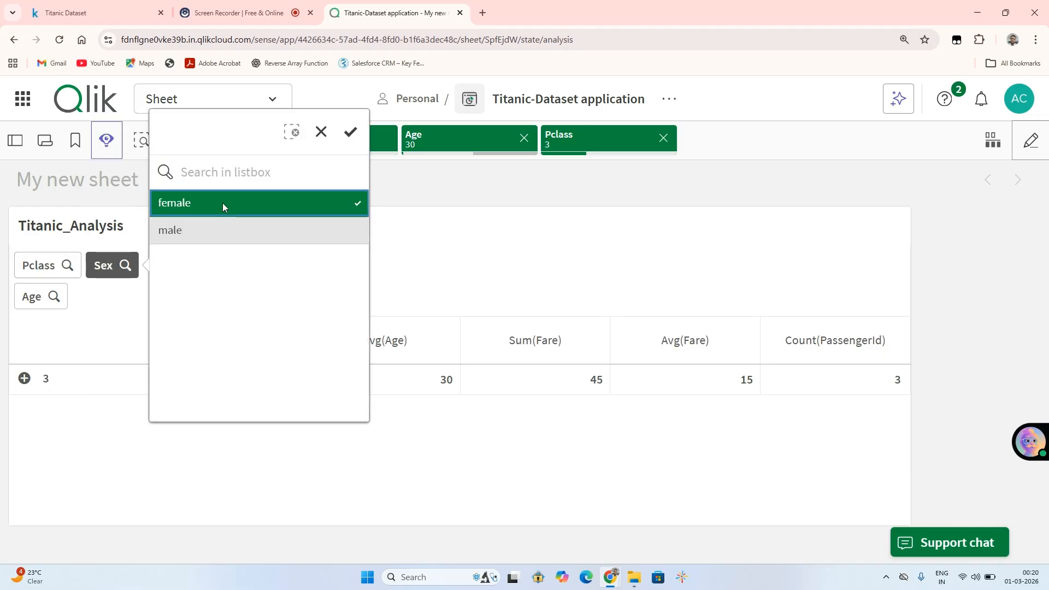
click(350, 132)
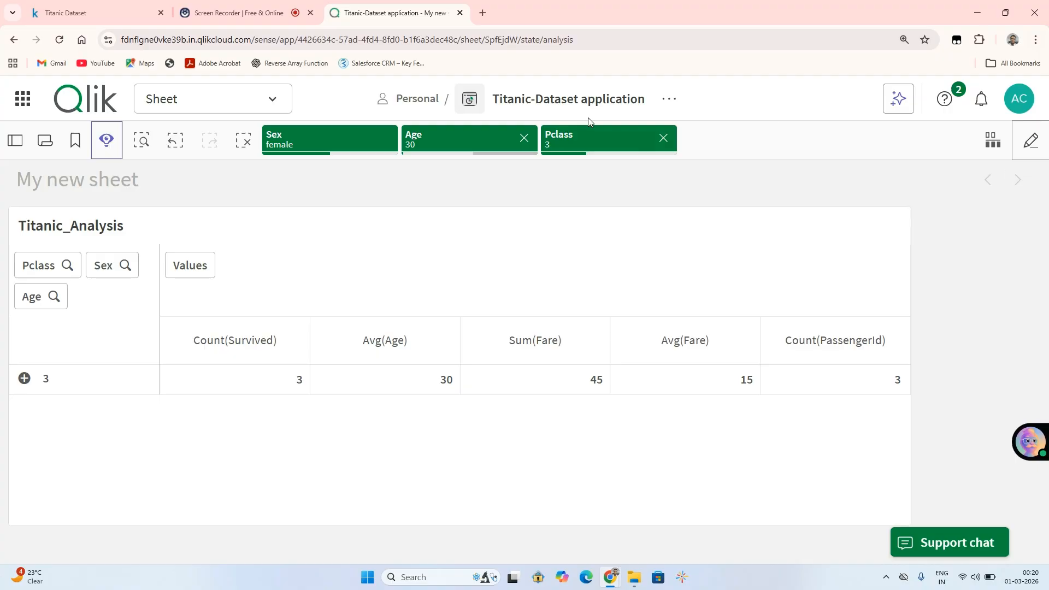
Clear the Pclass and Age selections and open the sheet for editing
click(662, 140)
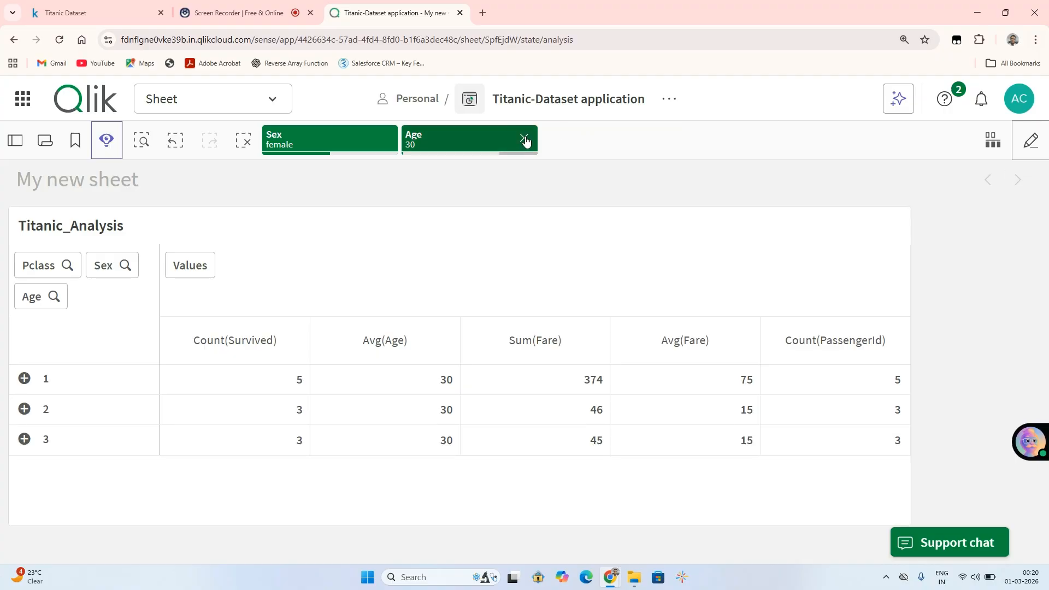
click(525, 140)
click(1031, 140)
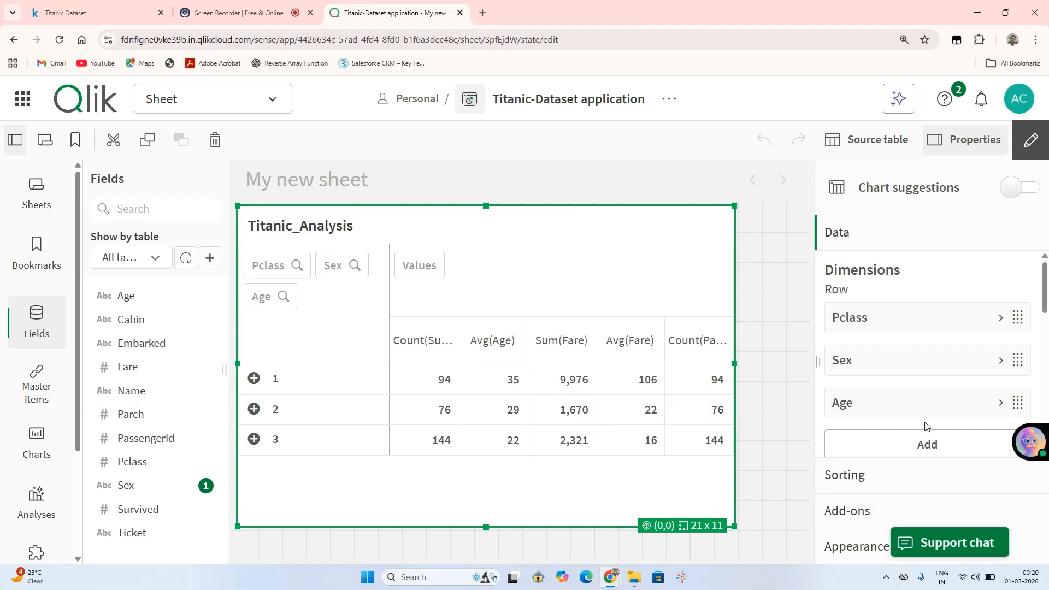
Add Name as a row dimension below Age in the Titanic_Analysis pivot table, and remove it again
click(917, 446)
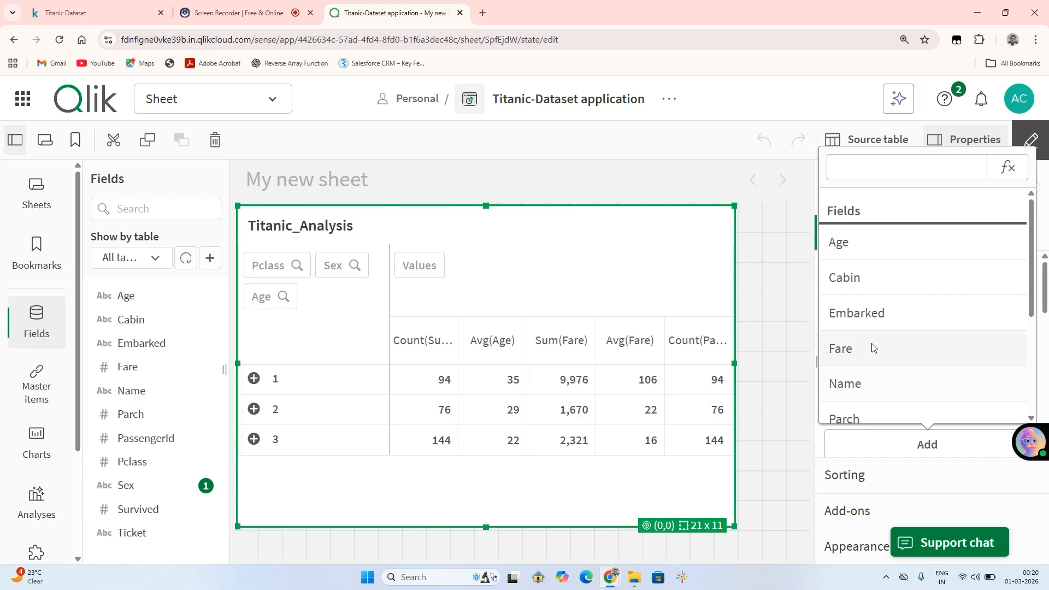
scroll(1016, 317, down, 5)
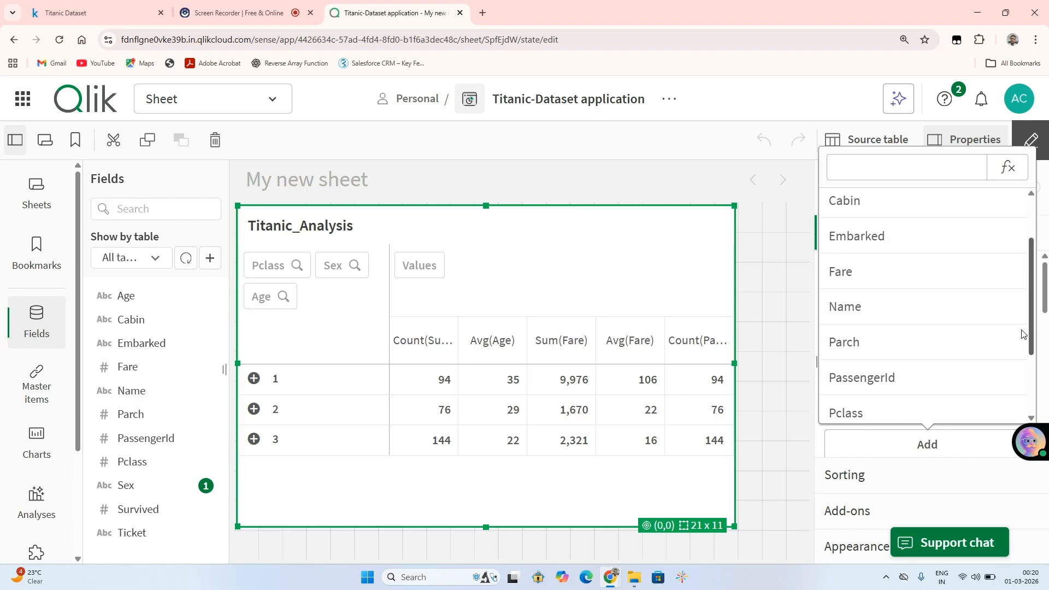
scroll(1009, 337, up, 2)
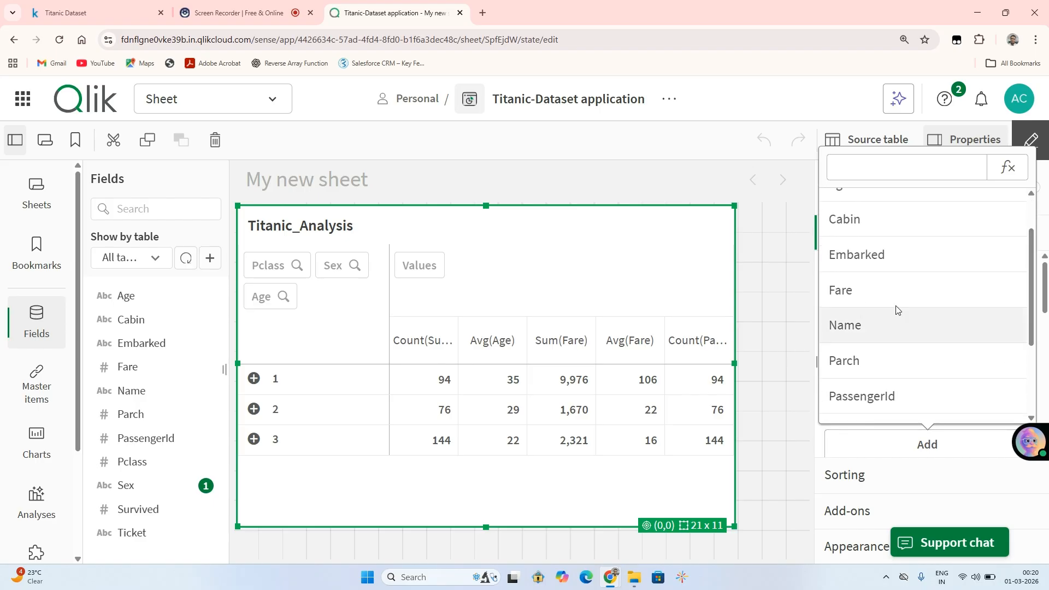
click(862, 327)
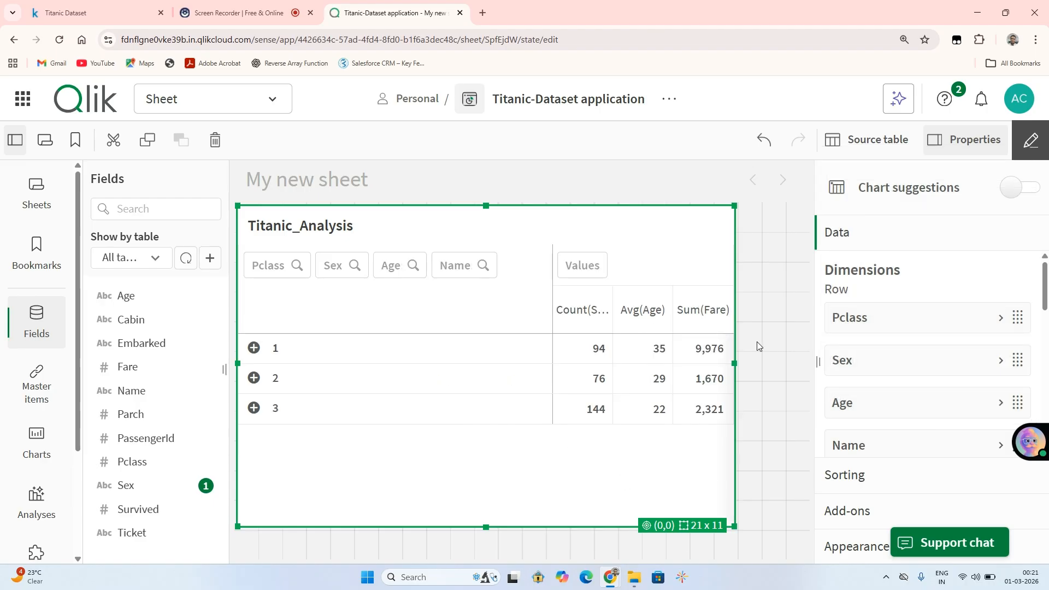
right_click(864, 442)
click(792, 408)
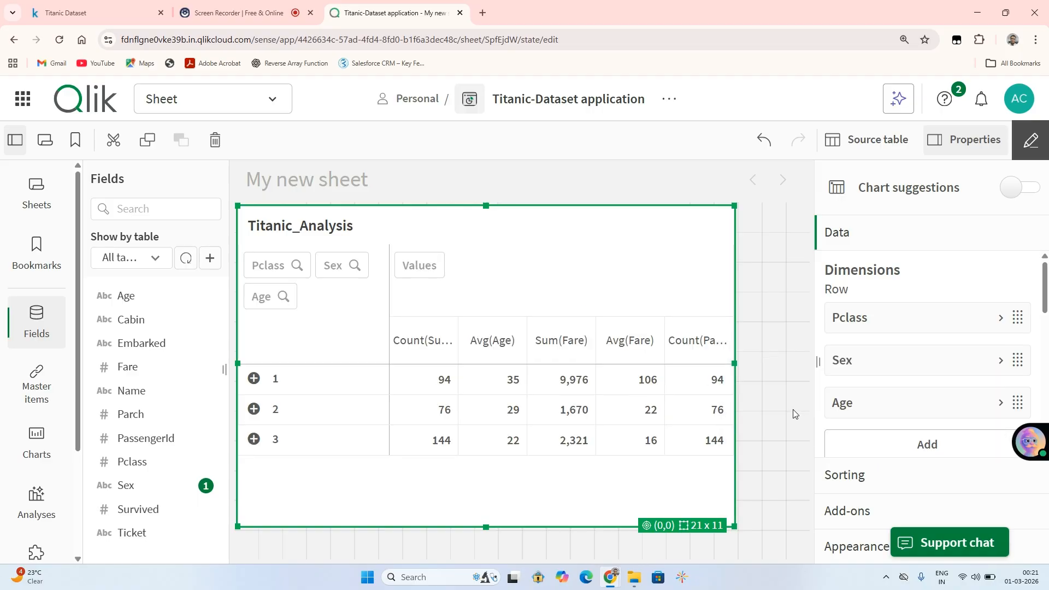
scroll(1037, 345, down, 3)
scroll(1036, 346, down, 5)
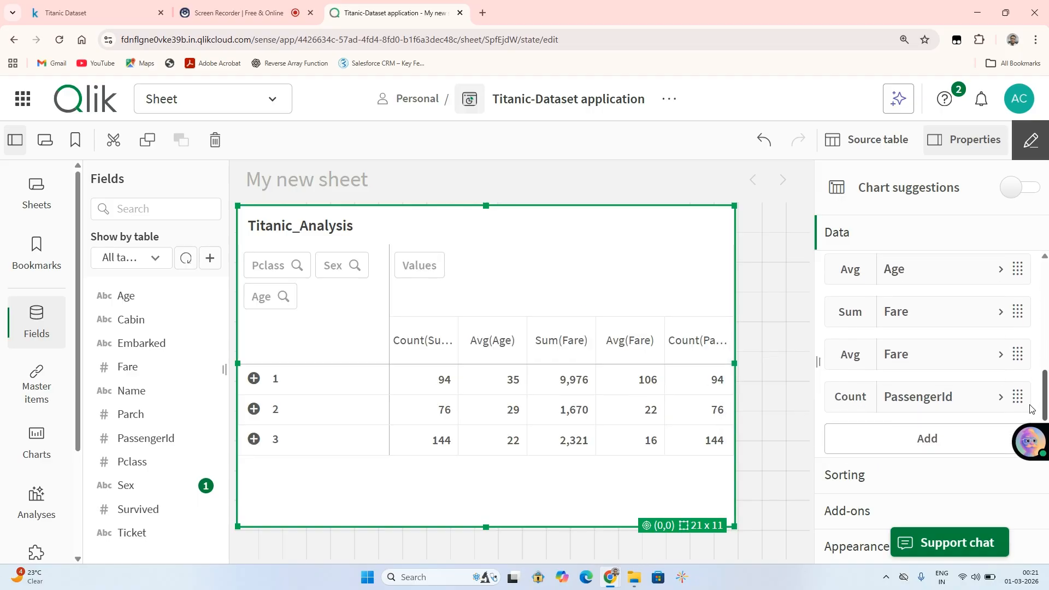
scroll(1029, 449, up, 3)
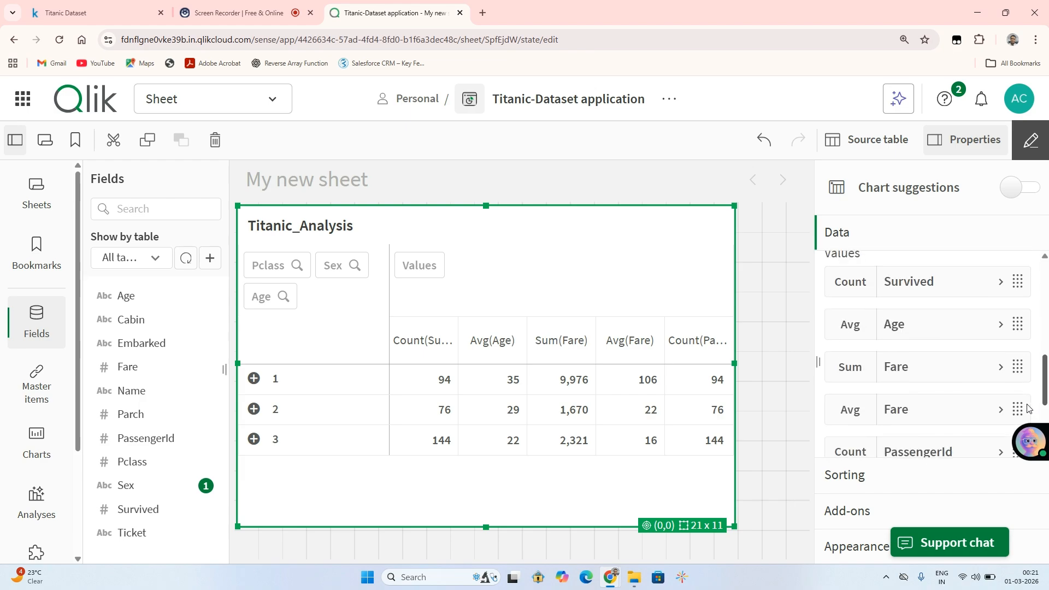
scroll(1028, 451, down, 3)
scroll(972, 376, up, 2)
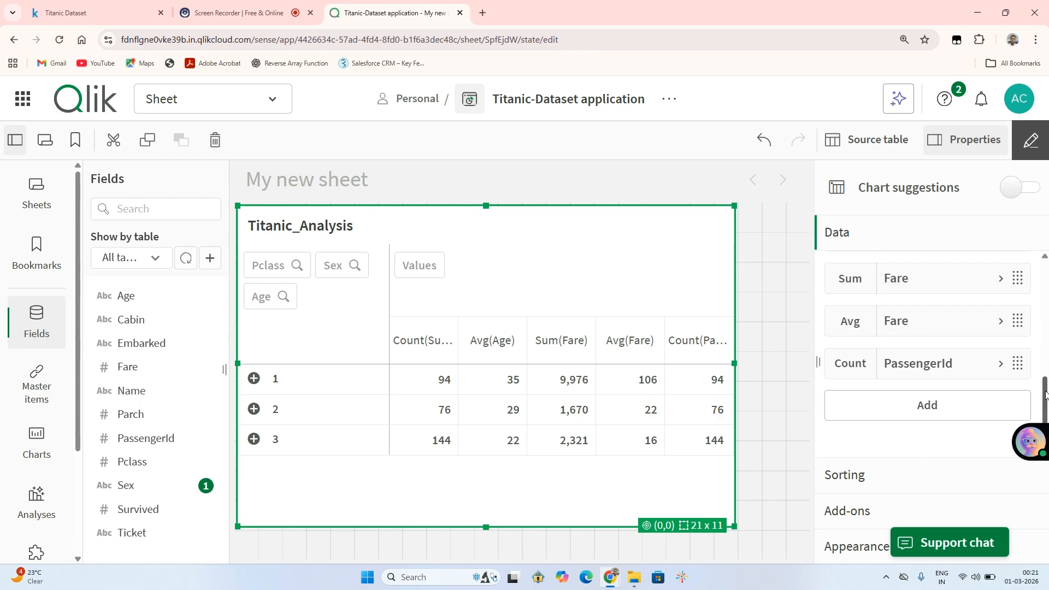
click(950, 429)
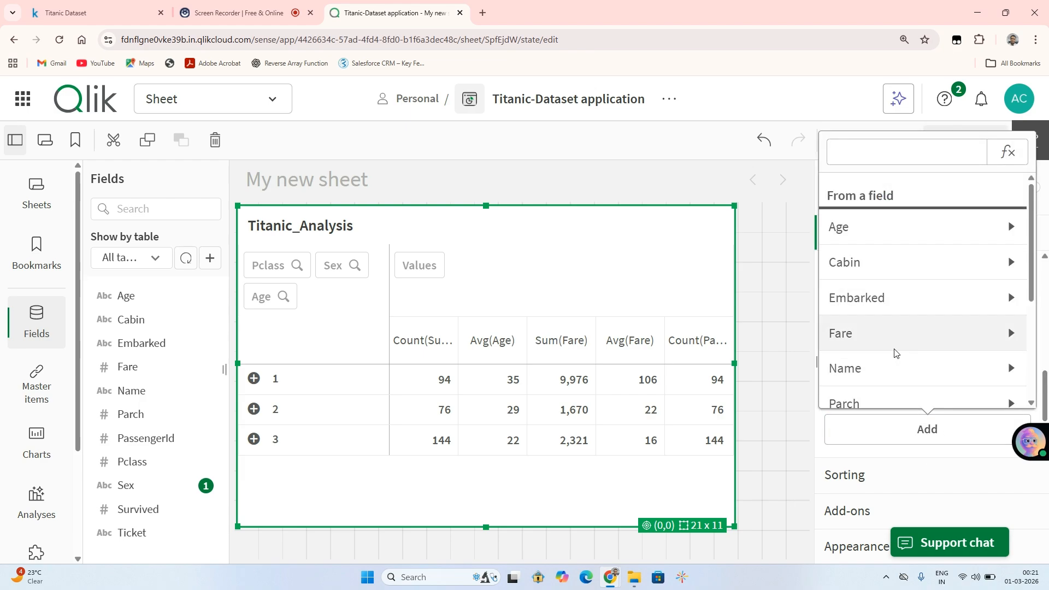
click(865, 370)
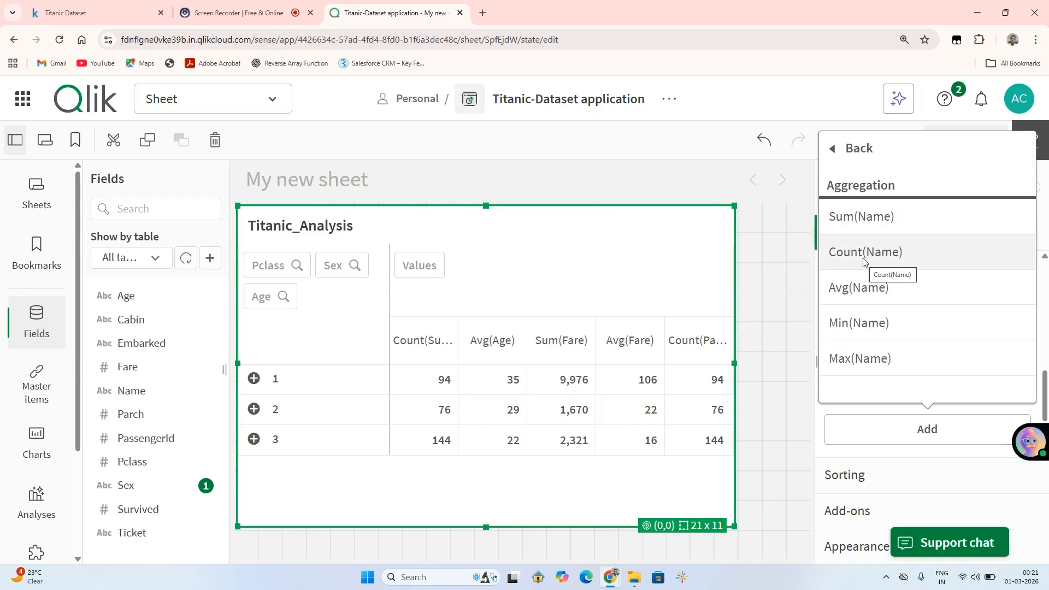
click(835, 264)
Add Name as a row dimension below Age in the pivot table, and return to the analysis view
drag(1045, 396, 1045, 291)
click(928, 443)
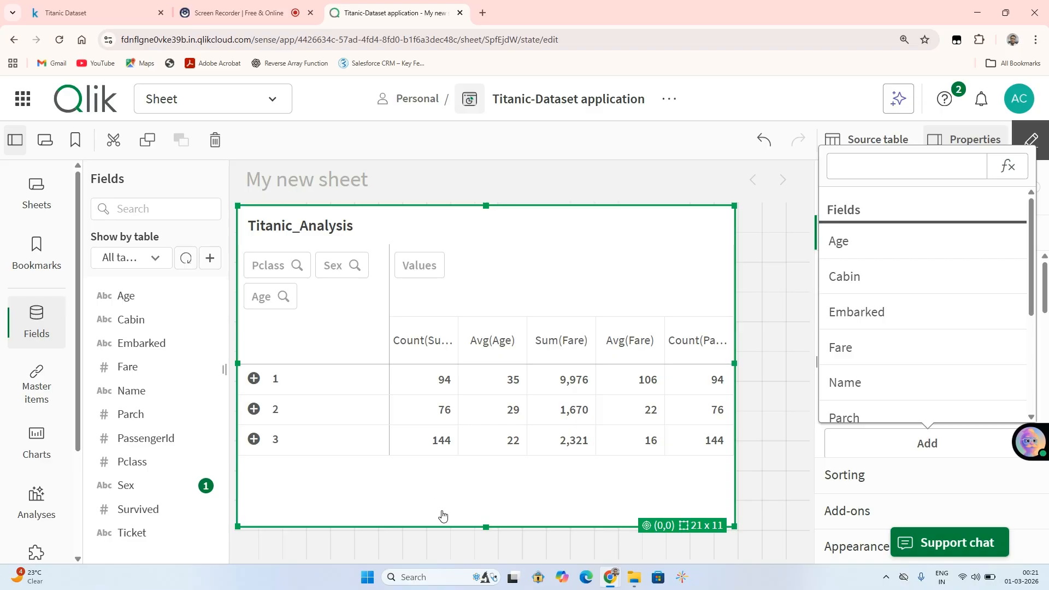
click(878, 379)
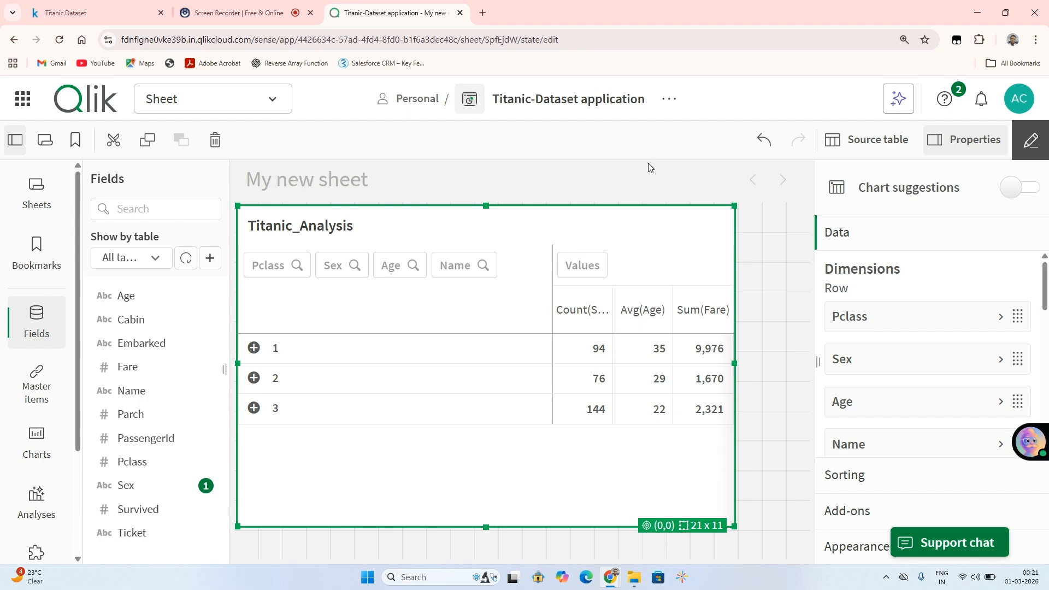
click(1031, 140)
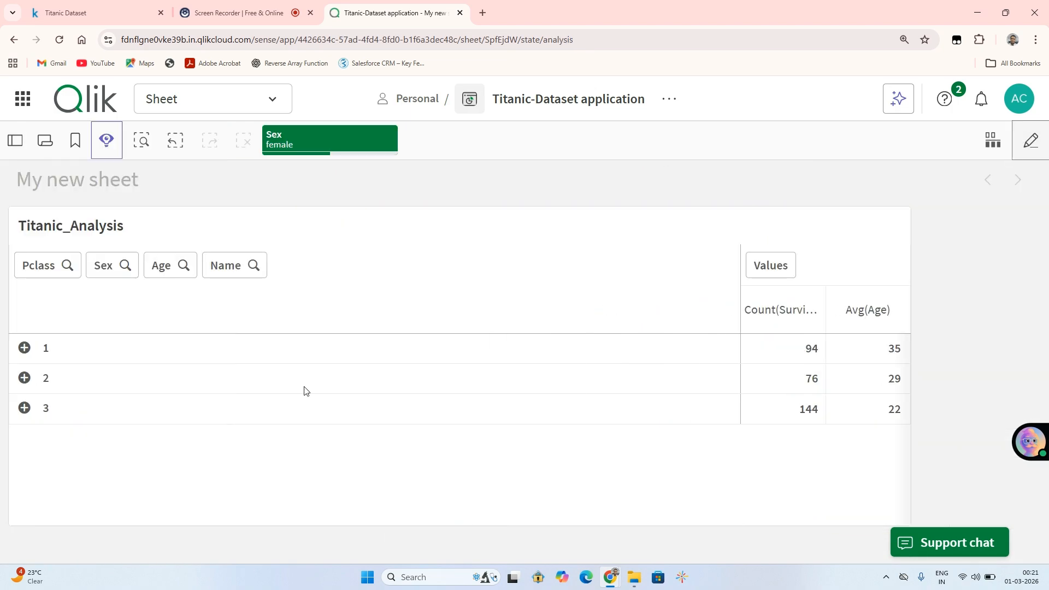
Filter the pivot table by Name to the first passenger in the list, and confirm the selection
click(231, 268)
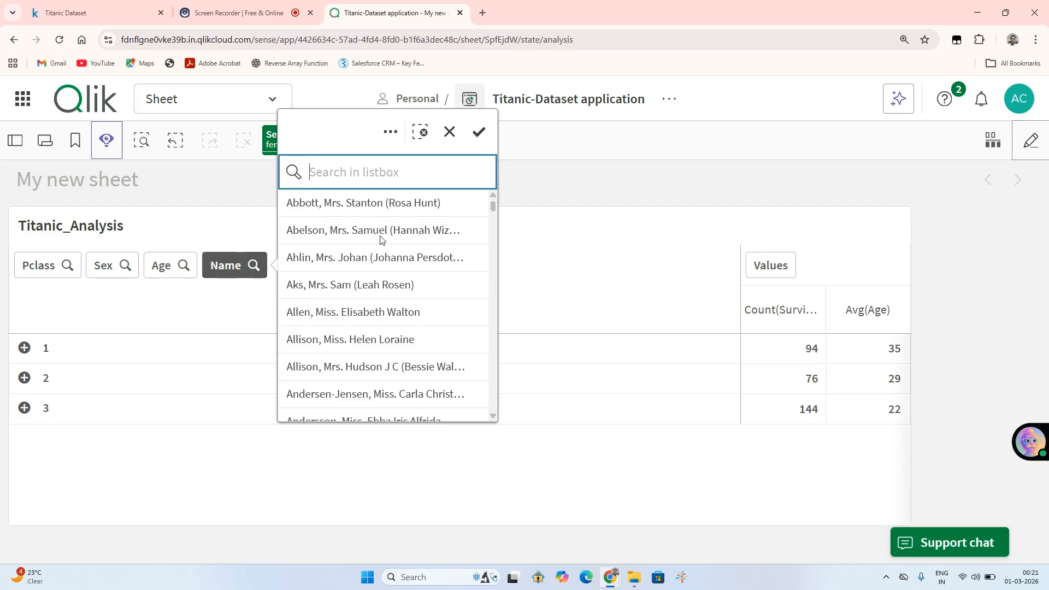
click(529, 262)
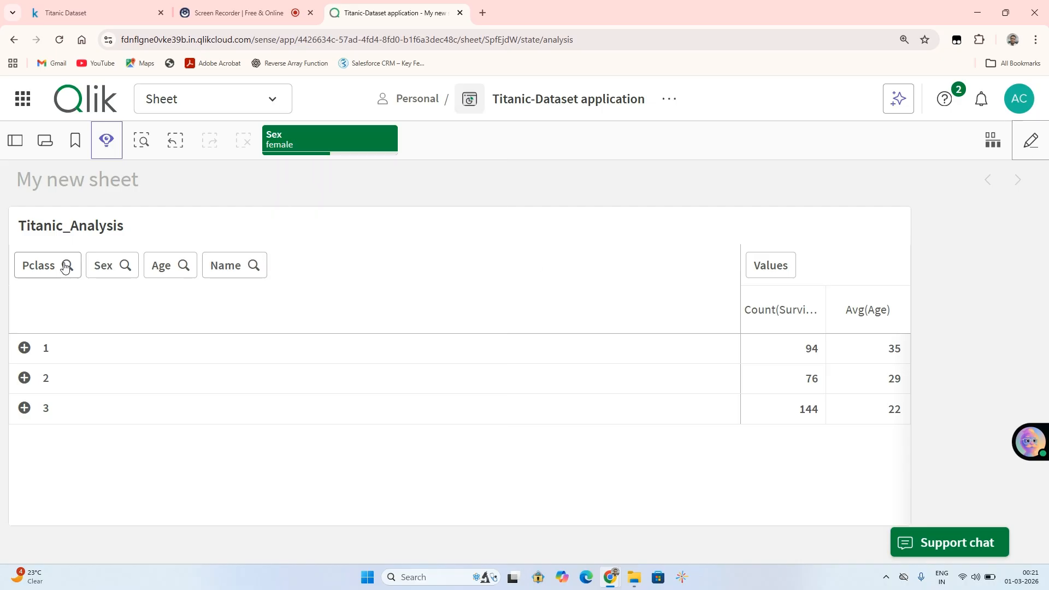
click(237, 264)
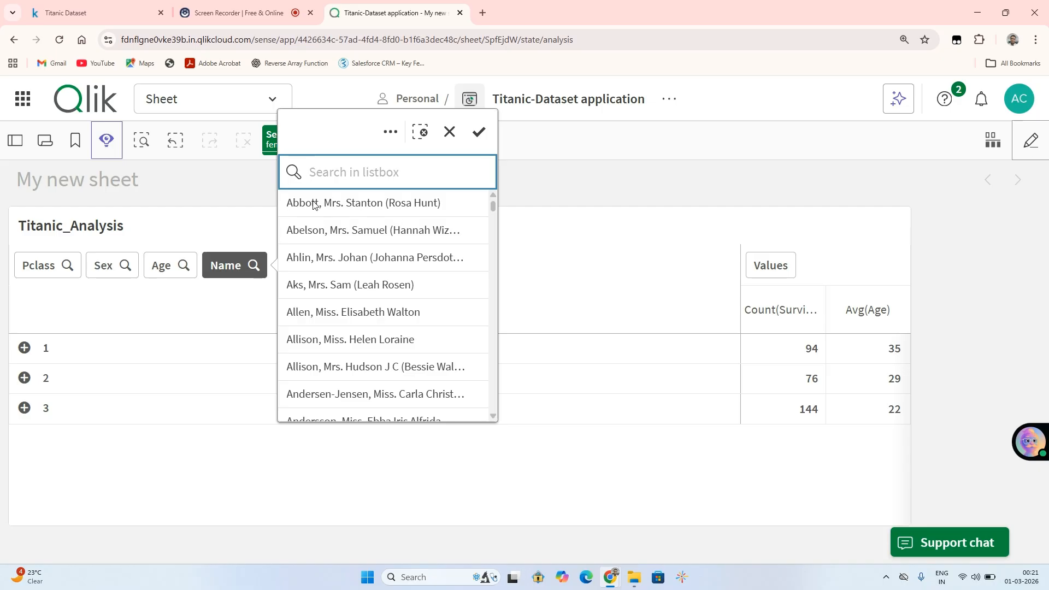
click(339, 204)
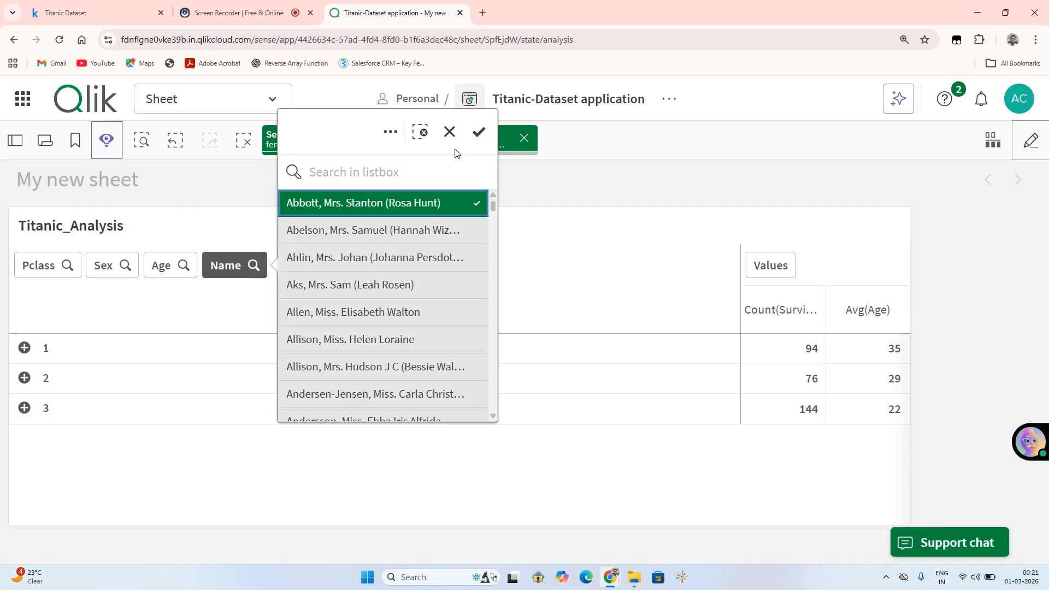
click(481, 135)
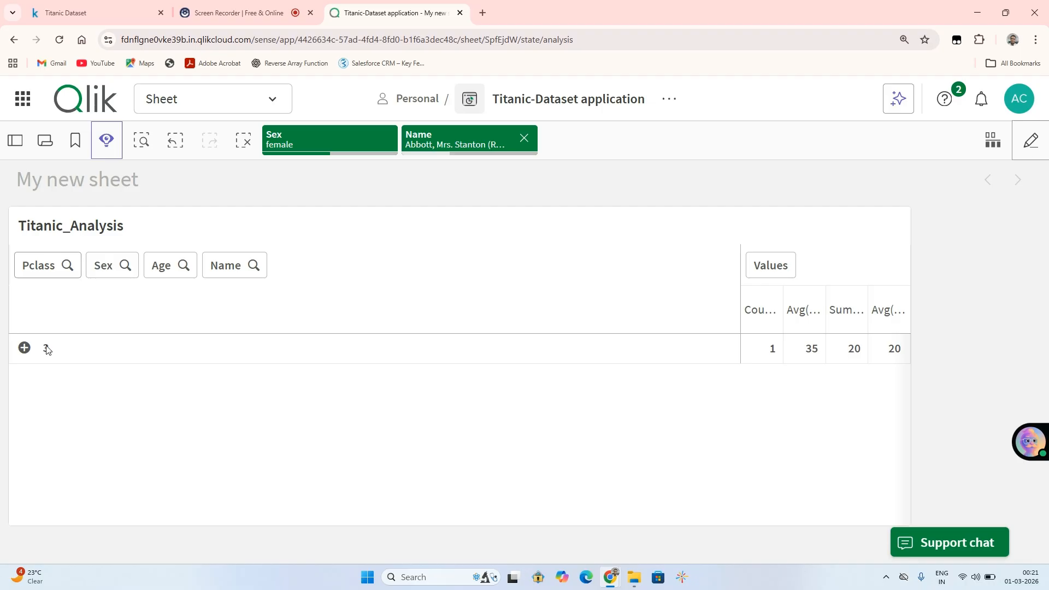
Narrow the pivot table's row-dimension area so all five measures fit, and clear the Name selection
drag(741, 331, 183, 336)
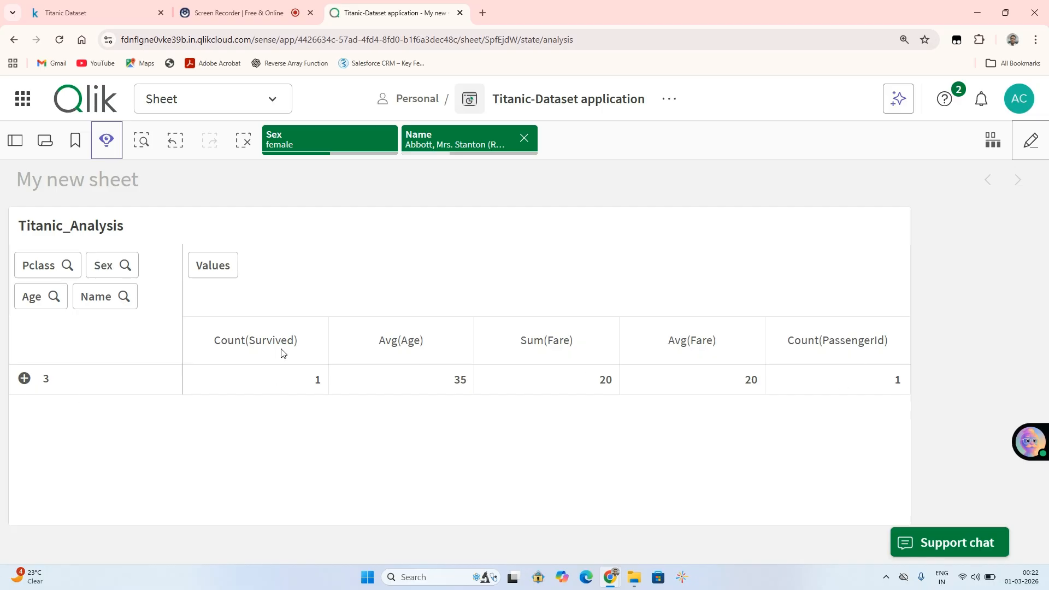
click(522, 138)
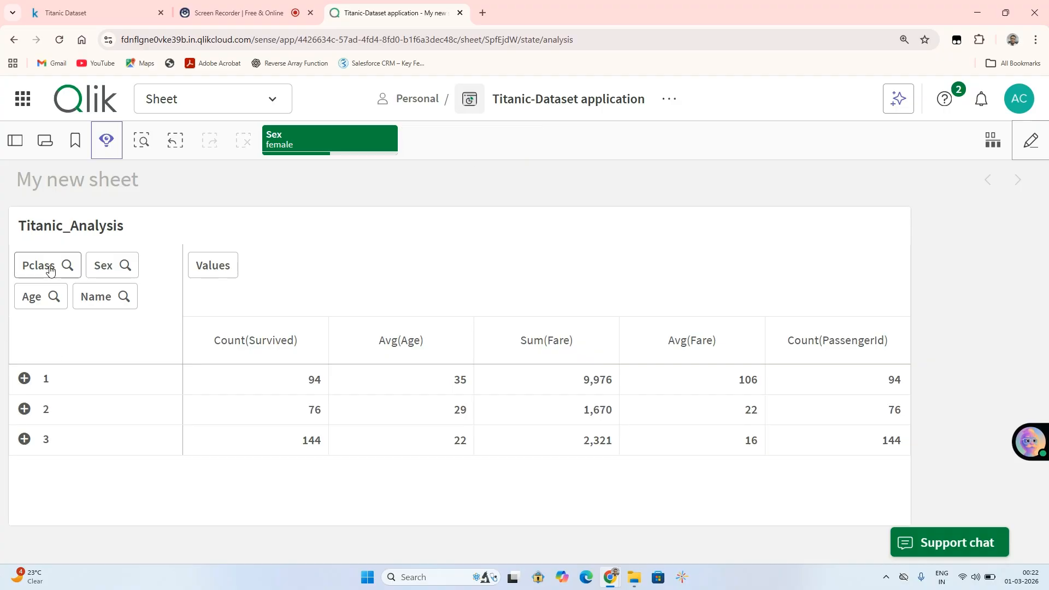
click(50, 270)
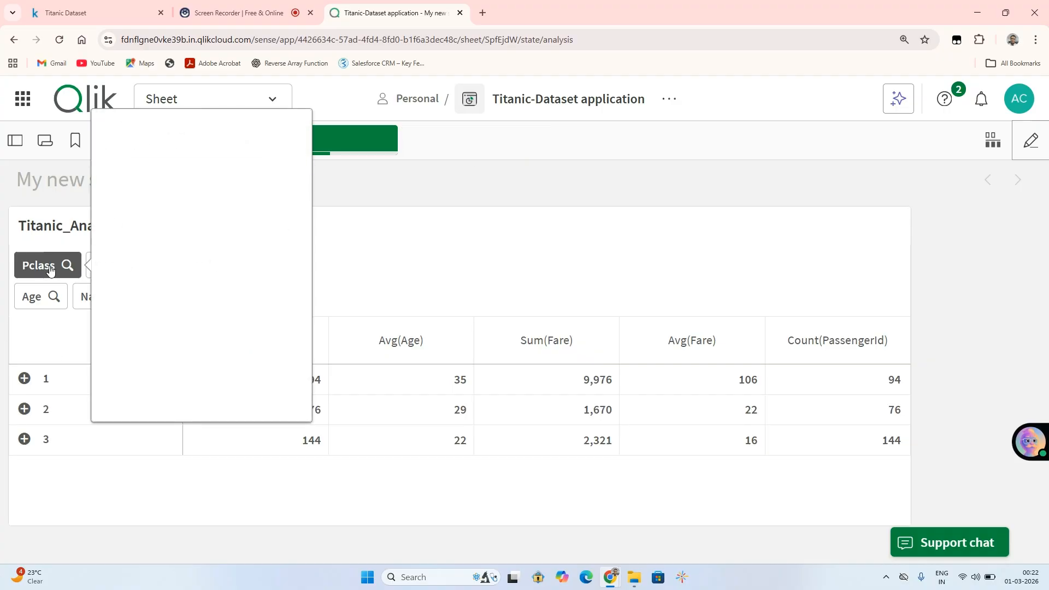
click(46, 332)
Filter the pivot table by Name to the sixth passenger in the list, and confirm the selection
click(103, 305)
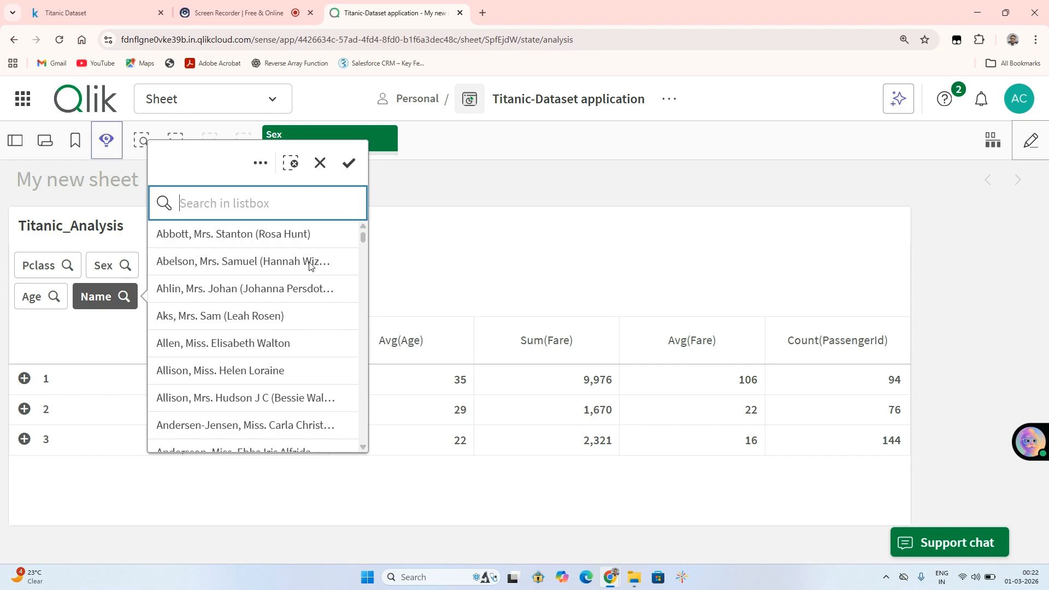
drag(362, 238, 361, 377)
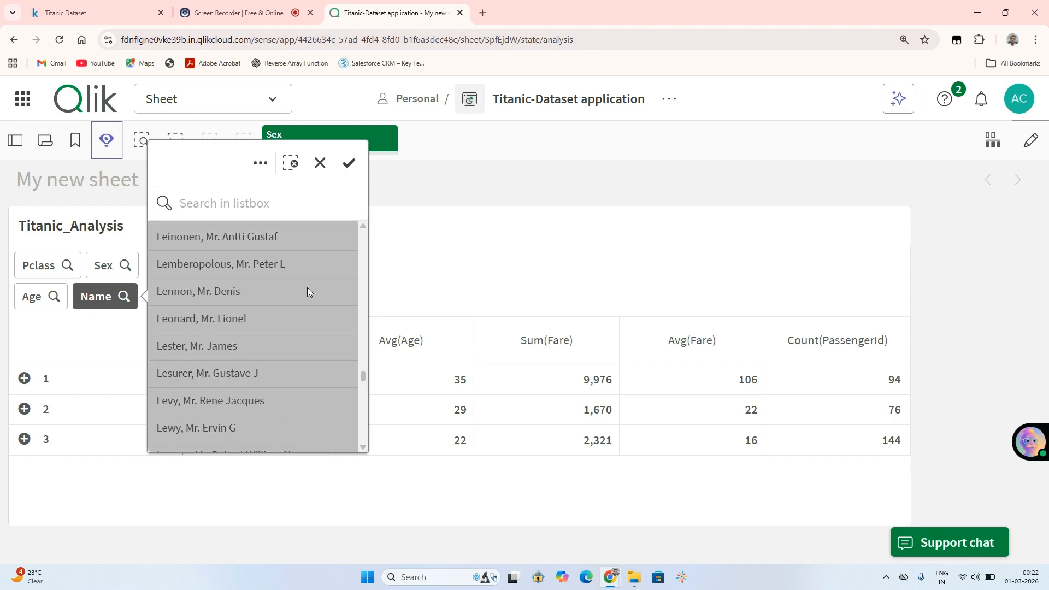
click(283, 295)
click(275, 319)
click(275, 320)
click(270, 341)
click(270, 372)
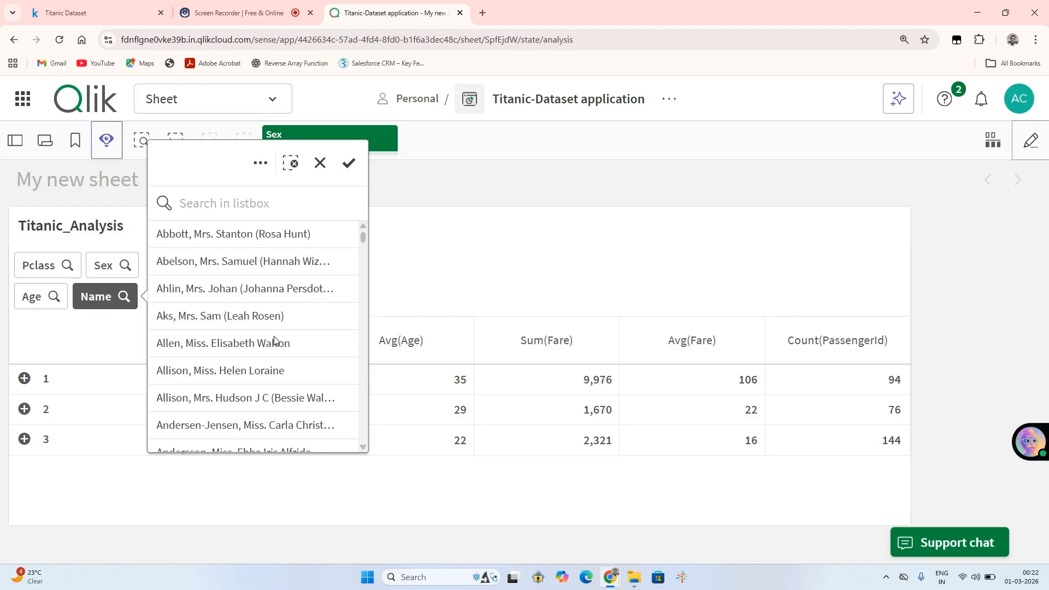
click(274, 361)
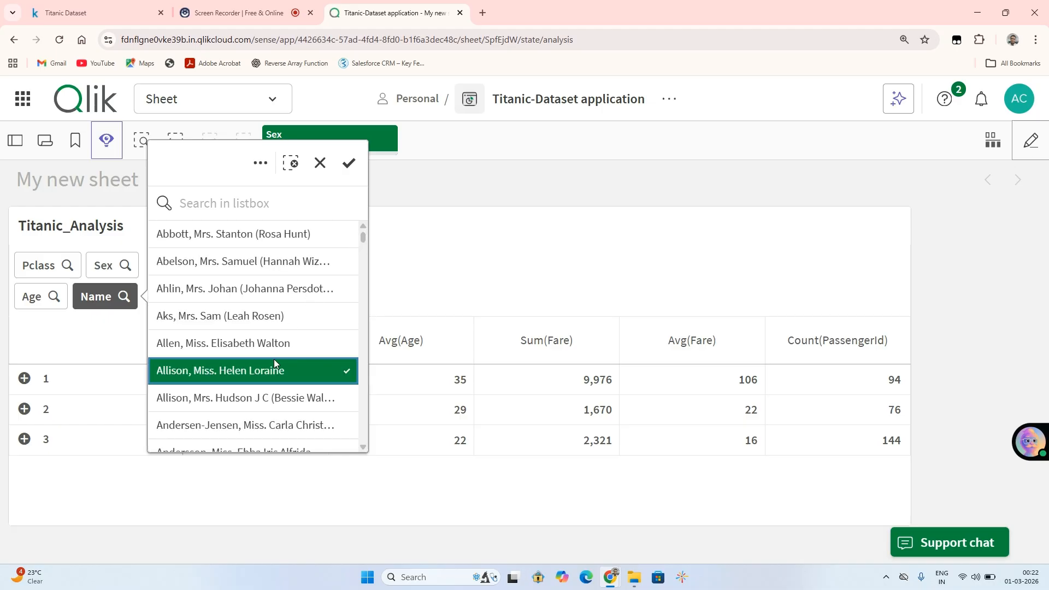
click(350, 164)
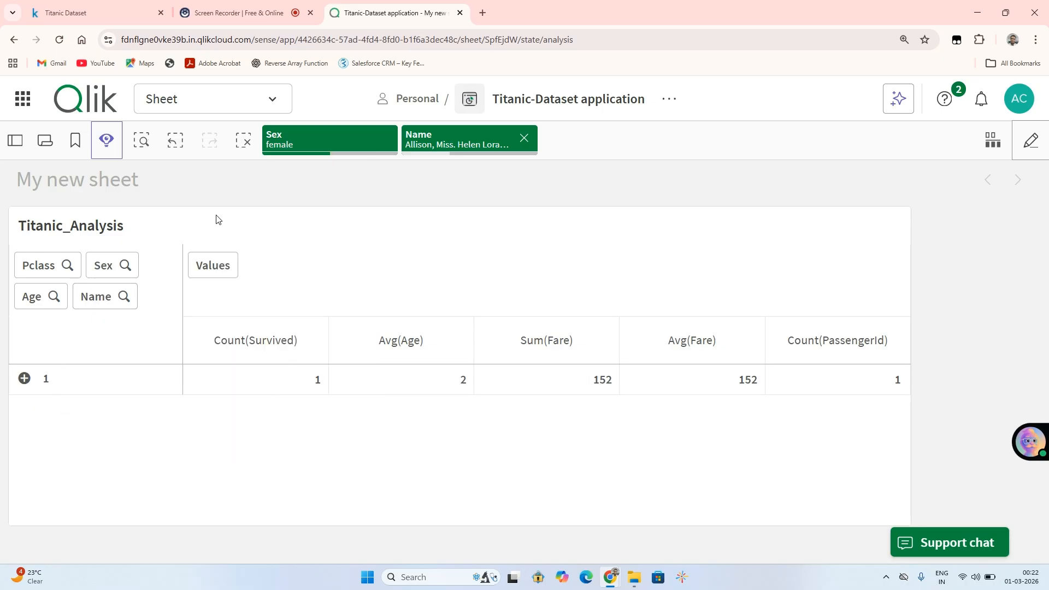
click(466, 152)
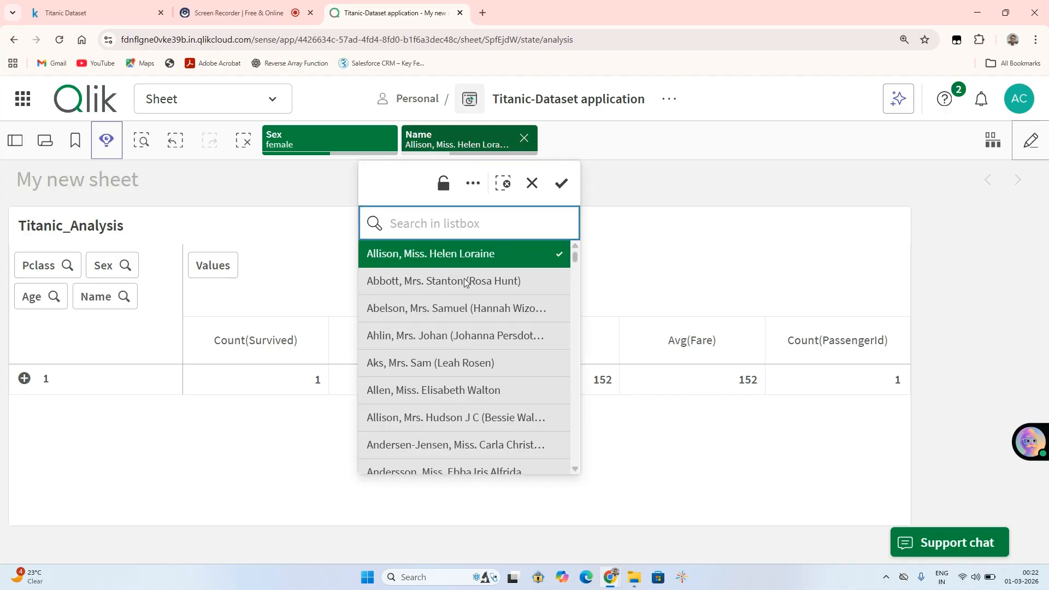
drag(576, 259, 576, 255)
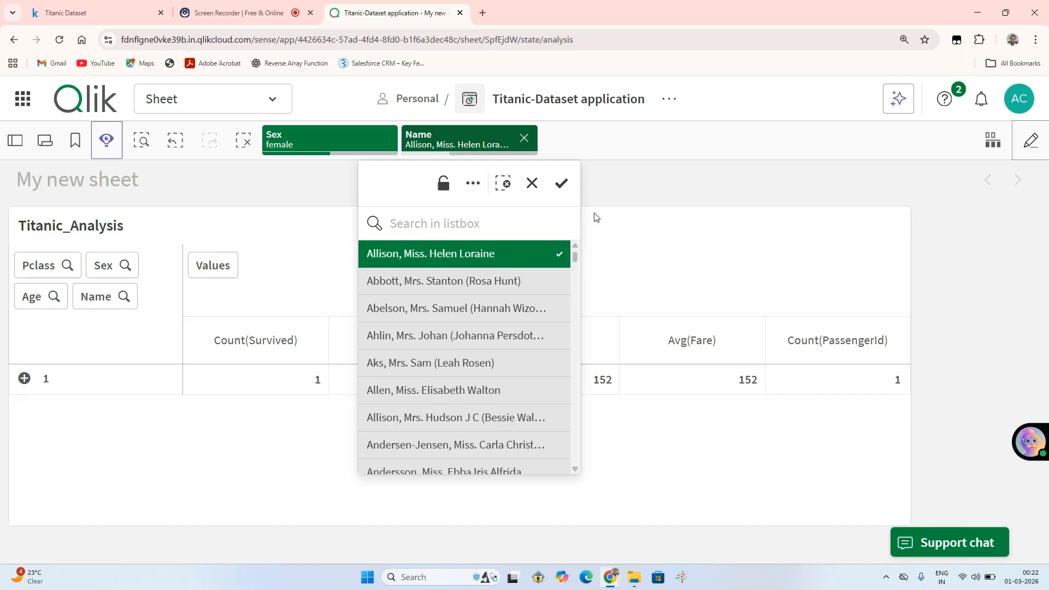
click(533, 186)
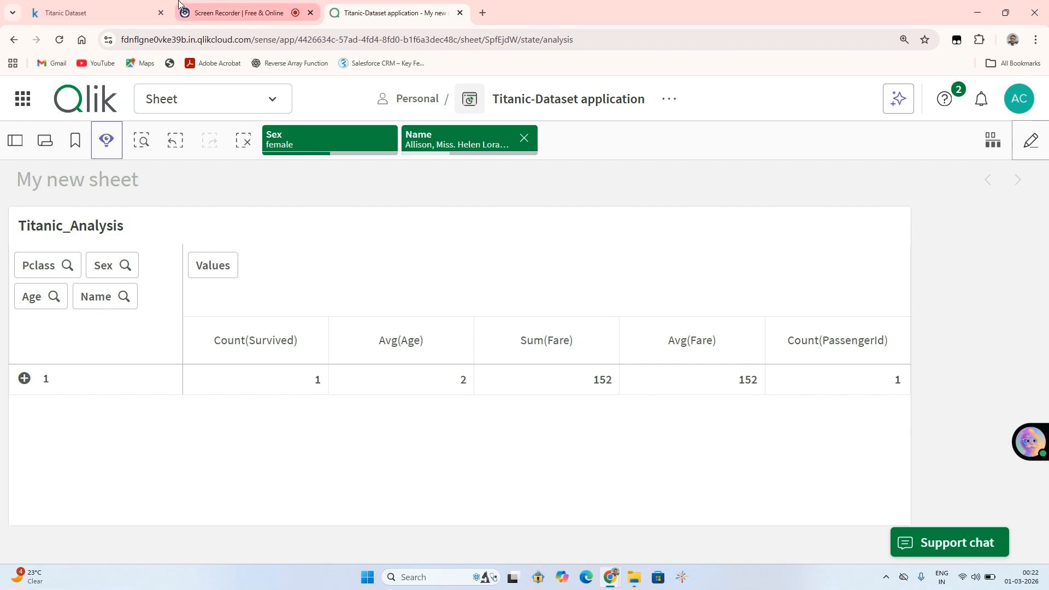
click(240, 4)
click(354, 4)
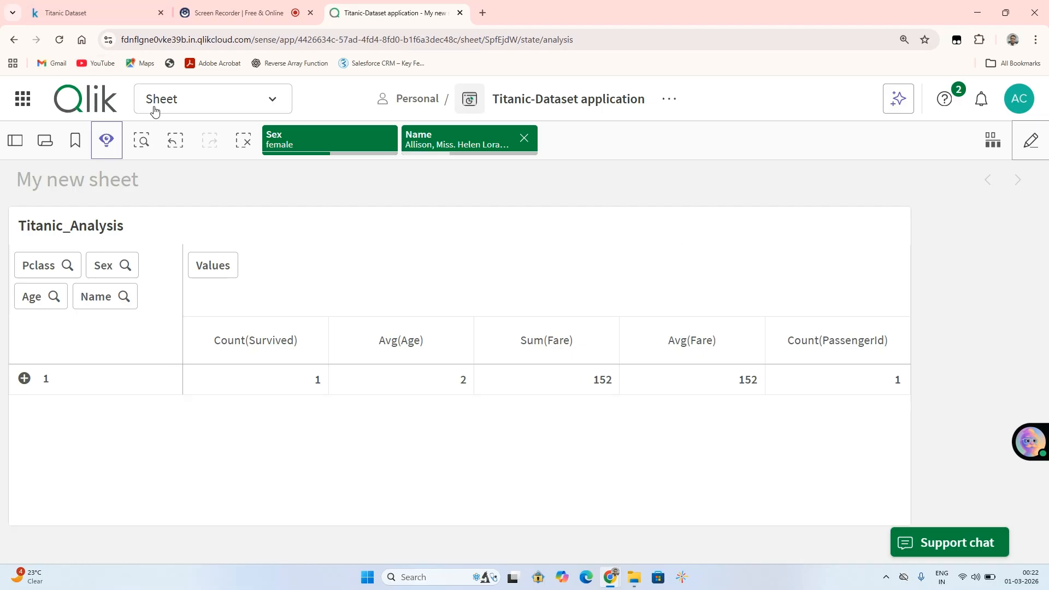
Permanently apply the pivot table's unsaved changes in edit mode, and clear the Name selection in the analysis view
click(1031, 141)
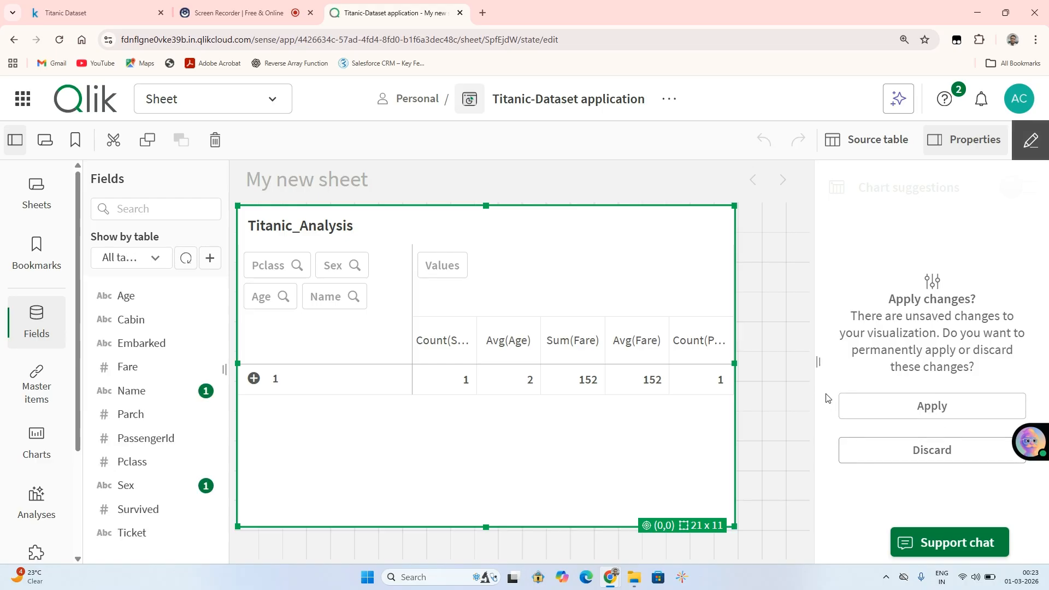
click(848, 417)
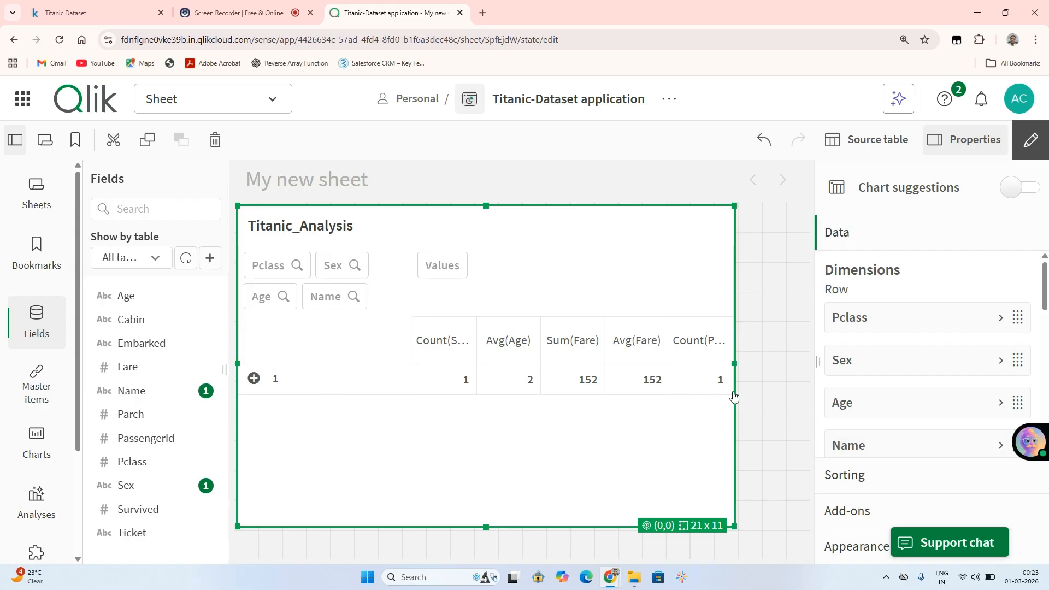
click(1031, 140)
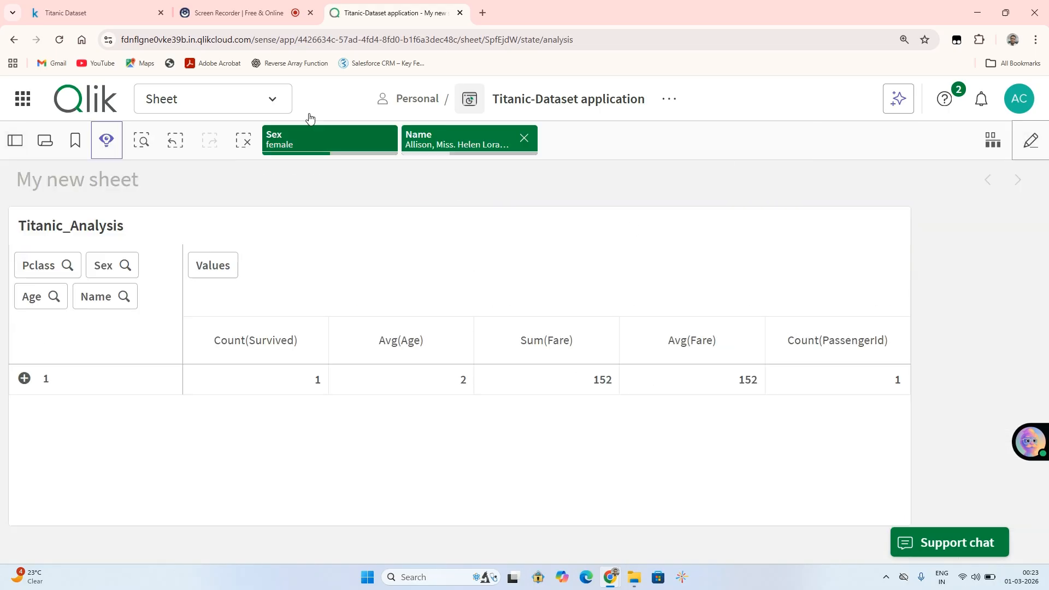
click(526, 137)
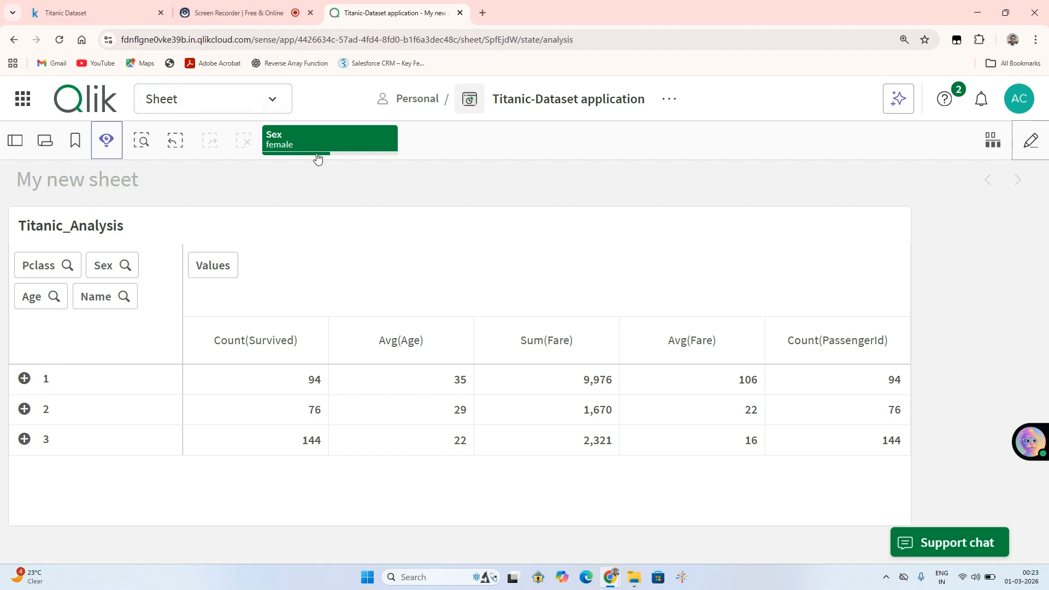
Turn off "Always one selected value" in the Sex field's settings, save, and return to the analysis view
click(1033, 142)
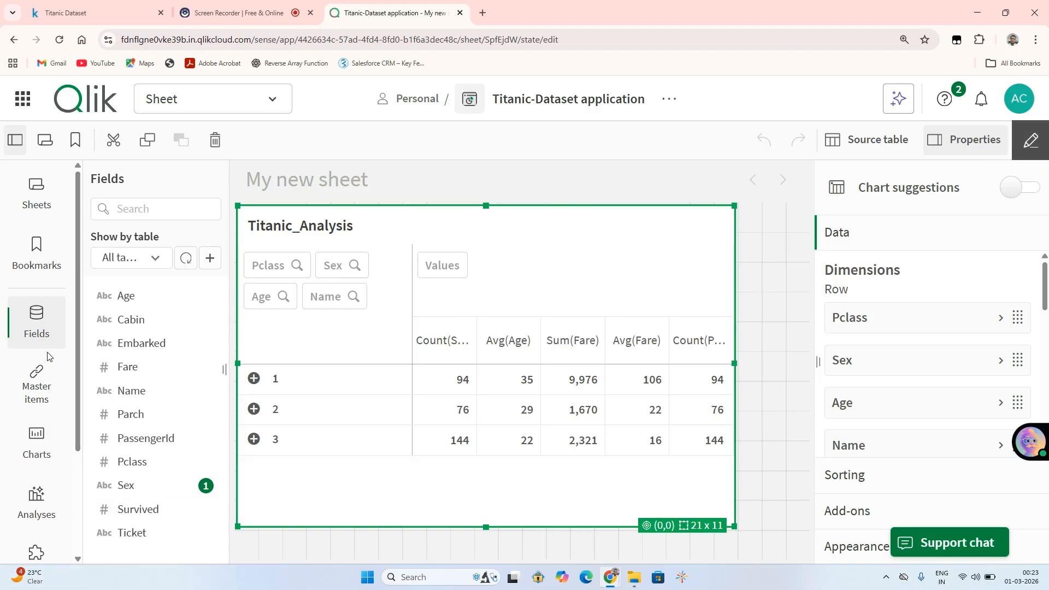
click(34, 328)
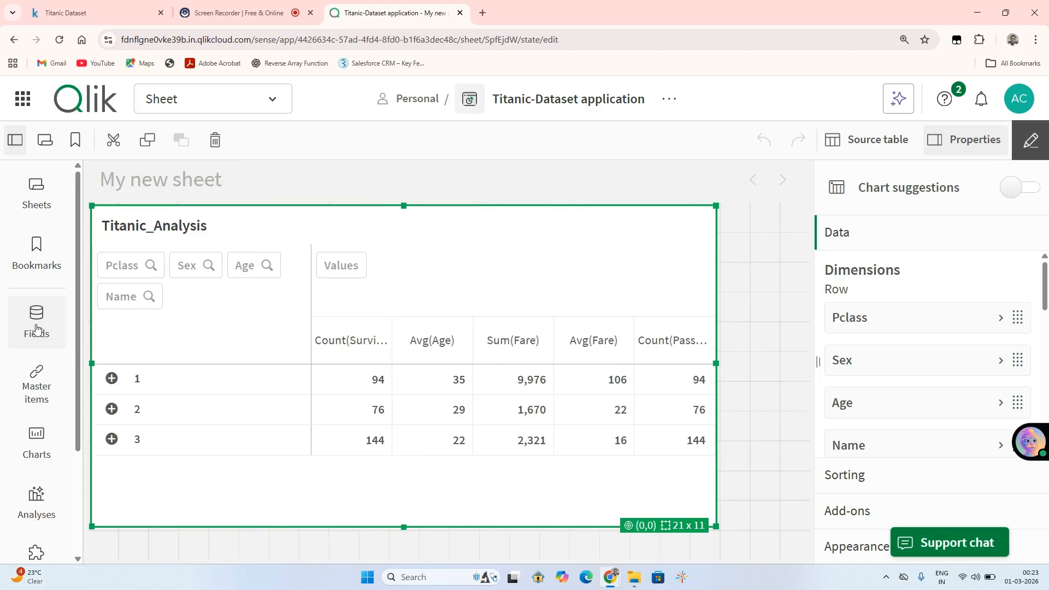
click(30, 332)
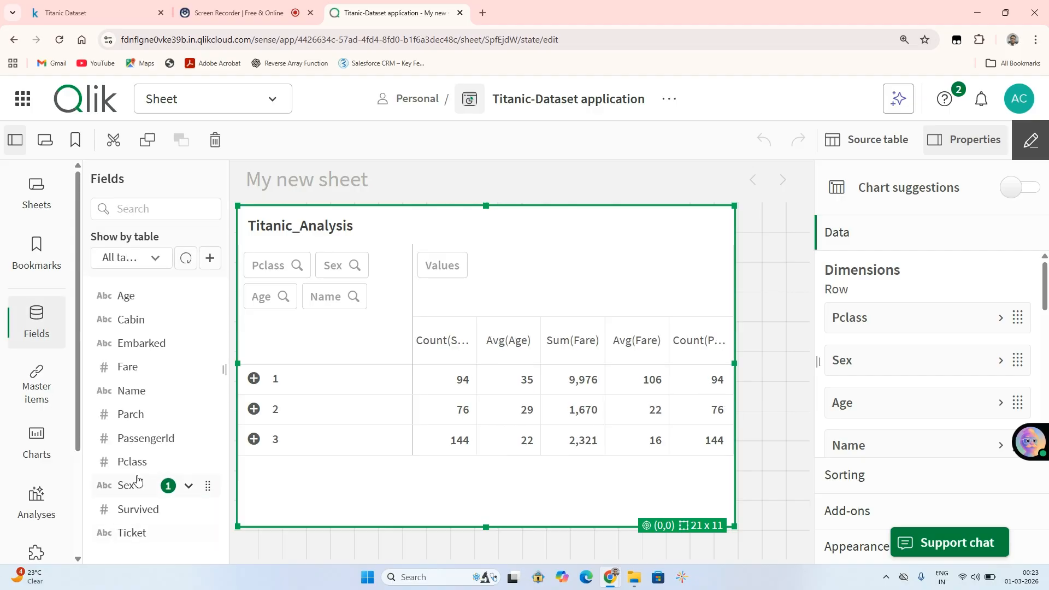
right_click(137, 490)
click(161, 535)
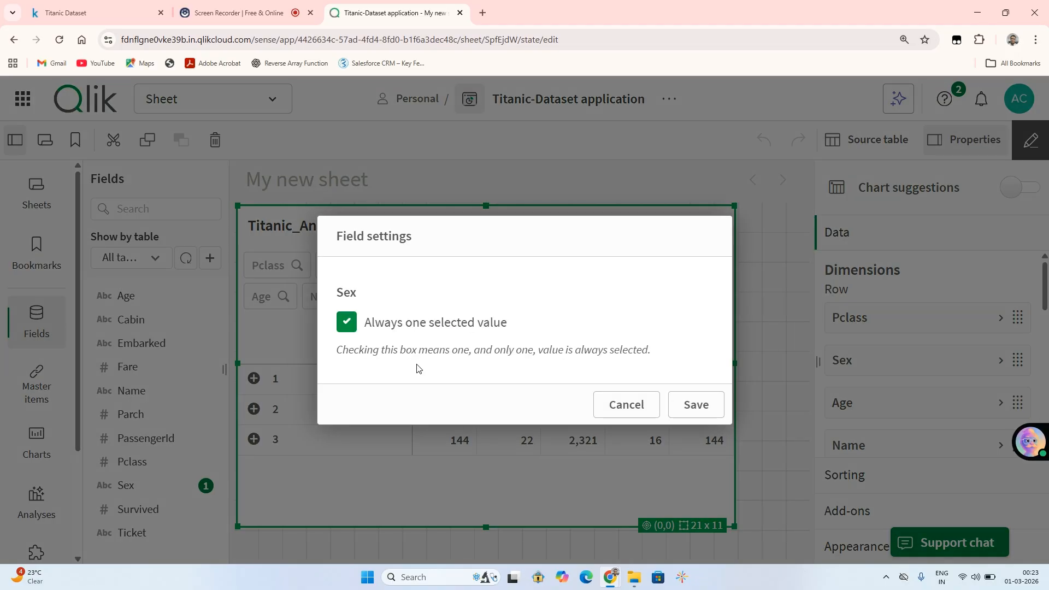
click(388, 330)
click(694, 405)
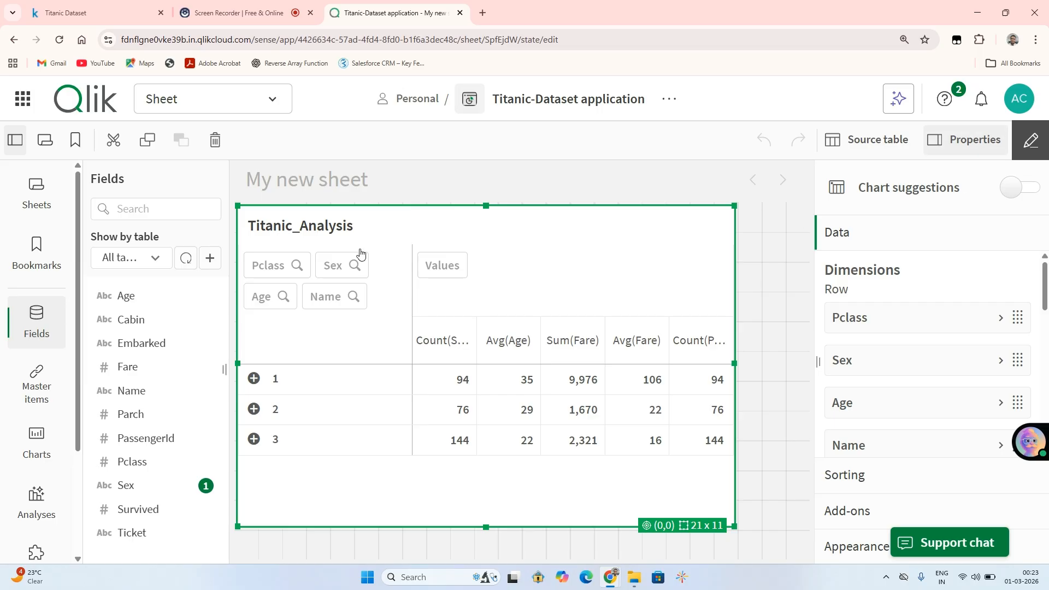
click(1031, 140)
Add male to the pivot table's Sex selection alongside female, and confirm the selection
click(123, 266)
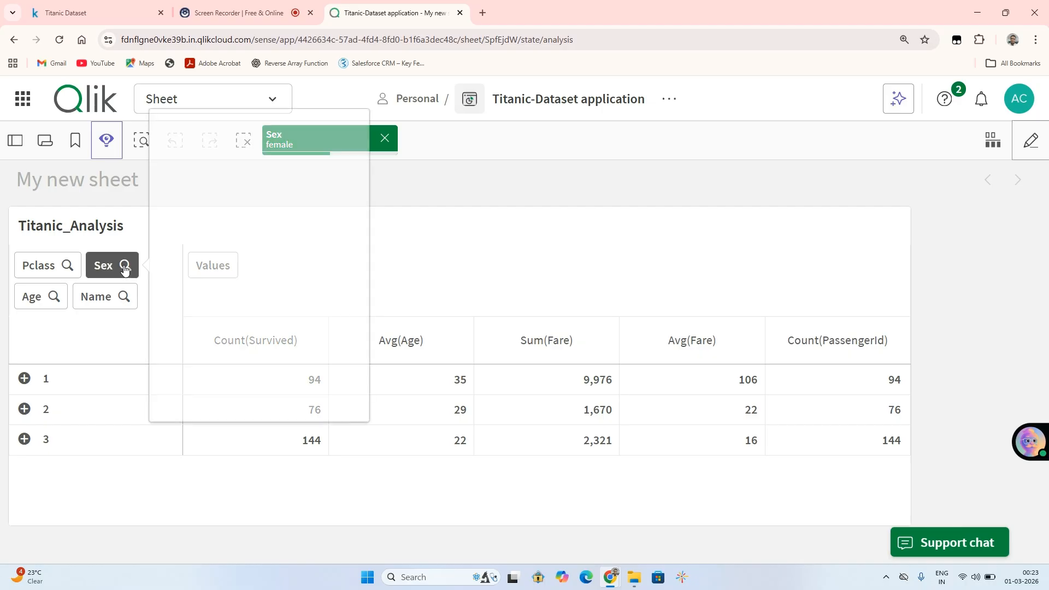
click(196, 230)
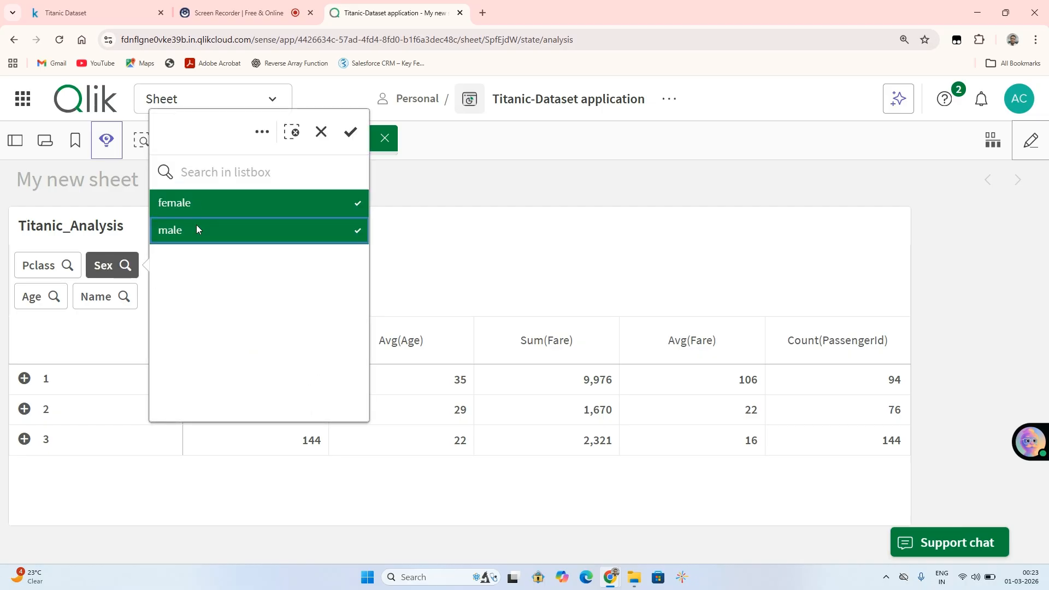
click(350, 133)
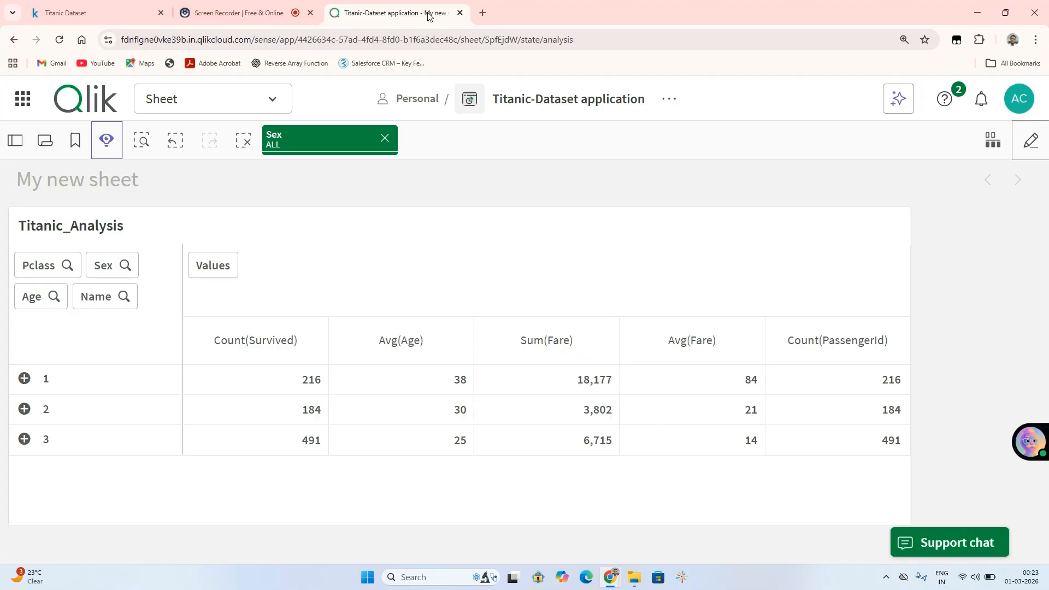
click(235, 12)
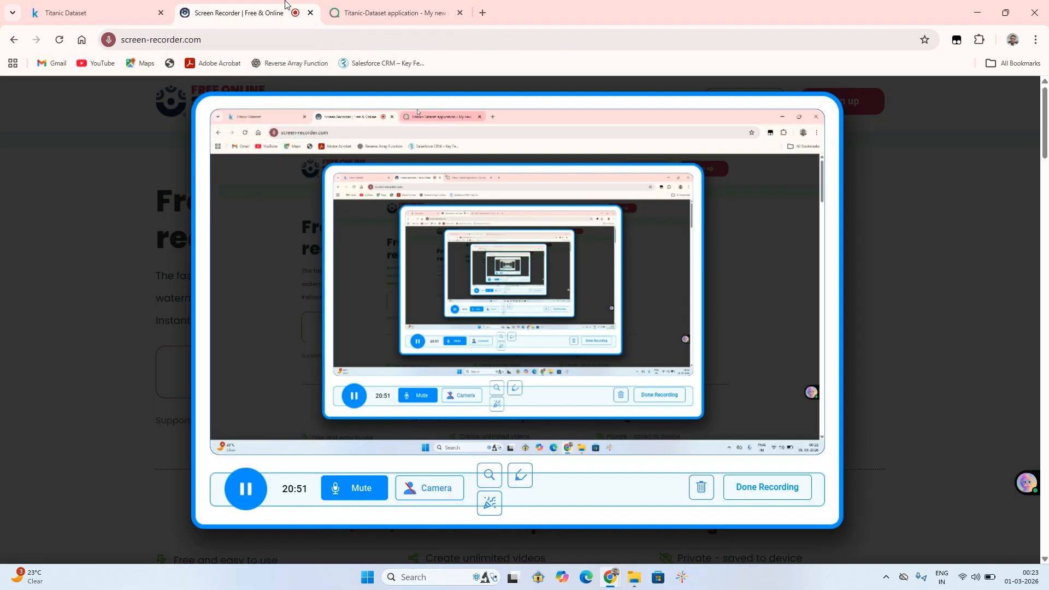